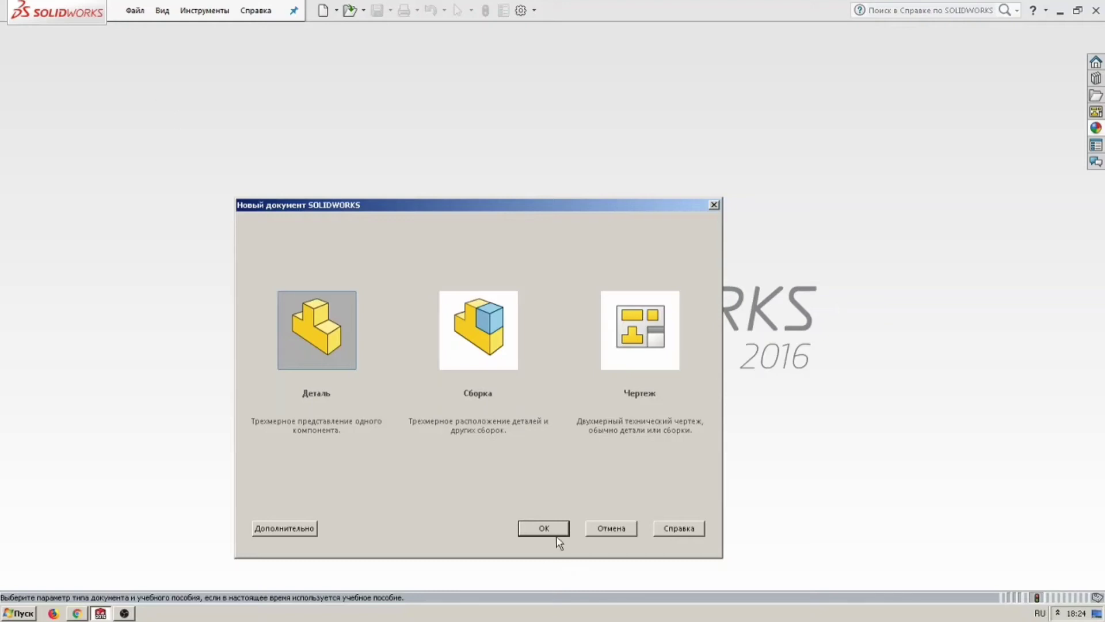
# - Create a new part and start a sketch on the Front plane
pyautogui.click(556, 533)
pyautogui.click(46, 230)
pyautogui.click(110, 220)
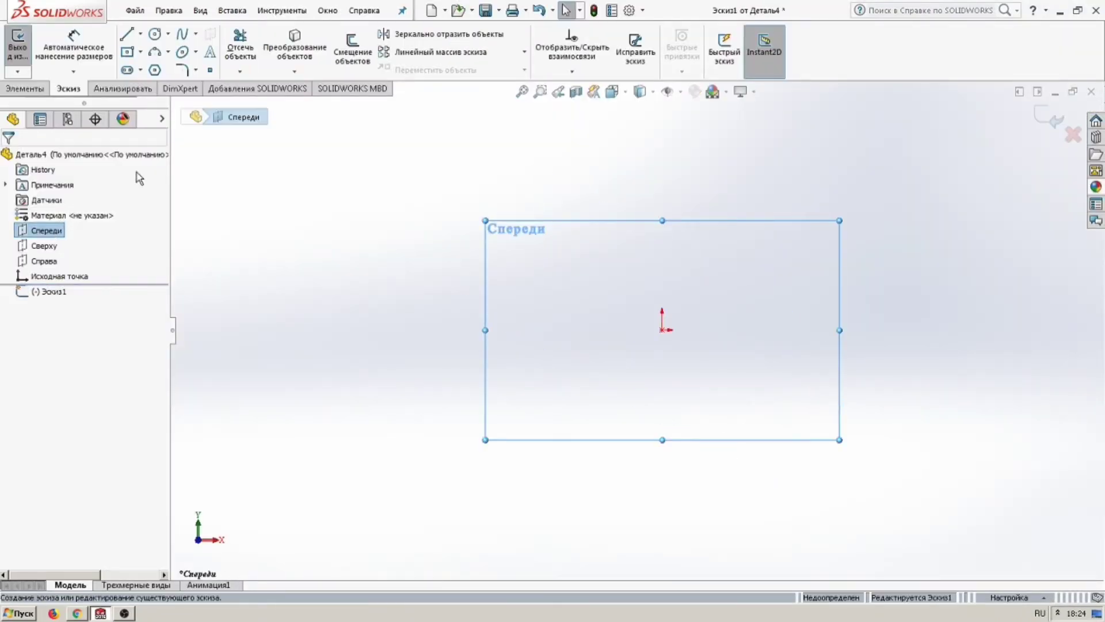
# - Draw a vertical and a horizontal centerline crossing at the origin
pyautogui.click(139, 33)
pyautogui.click(161, 67)
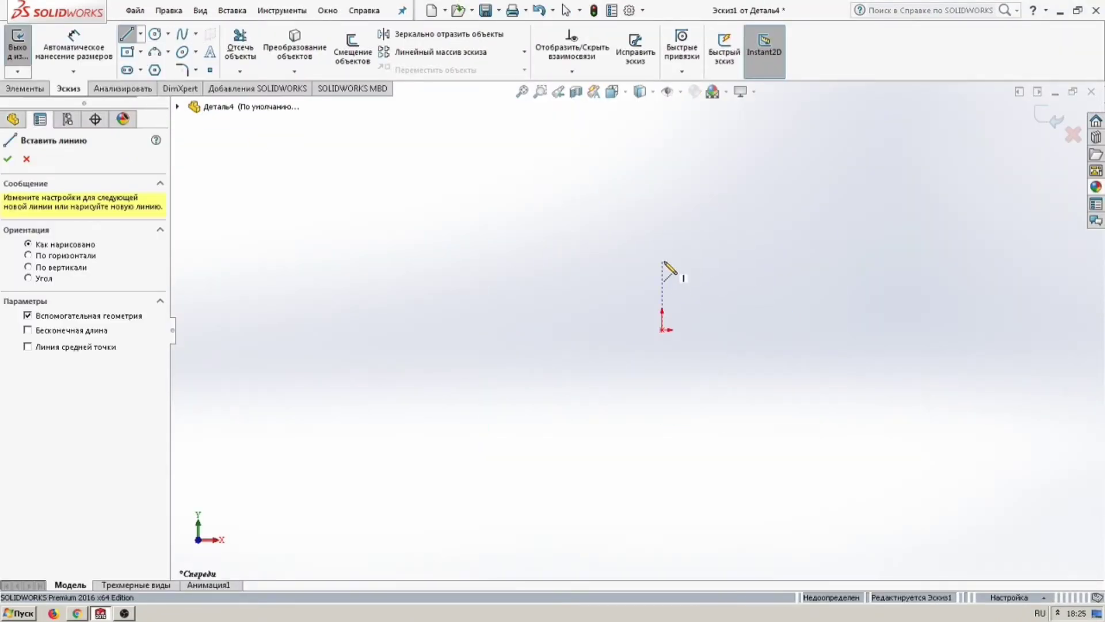
pyautogui.click(662, 261)
pyautogui.click(662, 398)
pyautogui.press('Escape')
pyautogui.click(140, 33)
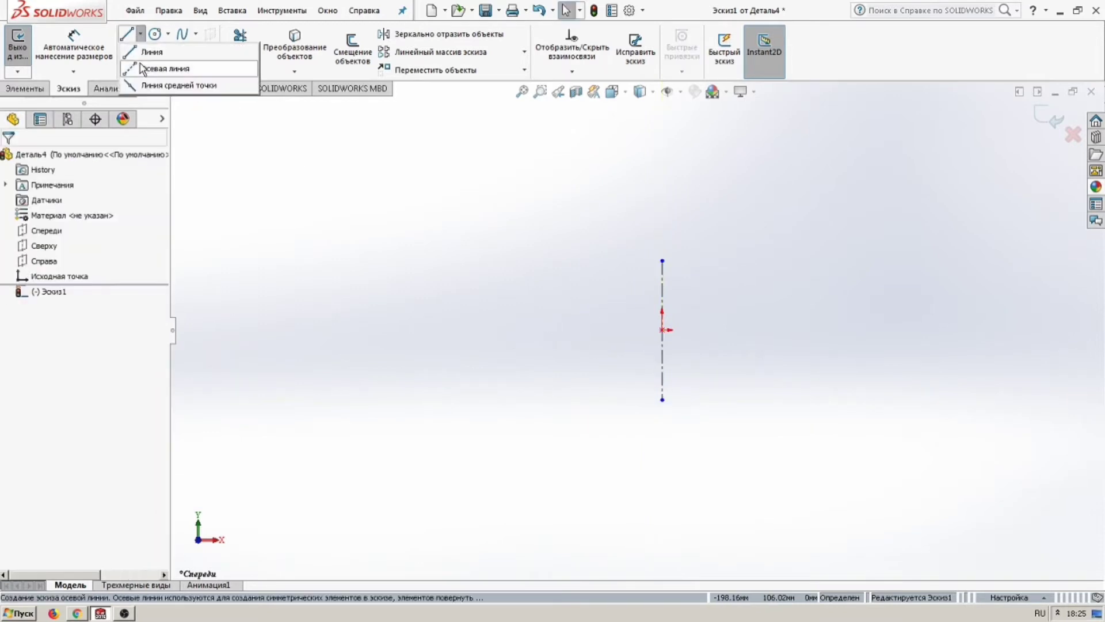
pyautogui.click(524, 330)
pyautogui.click(806, 329)
pyautogui.press('Escape')
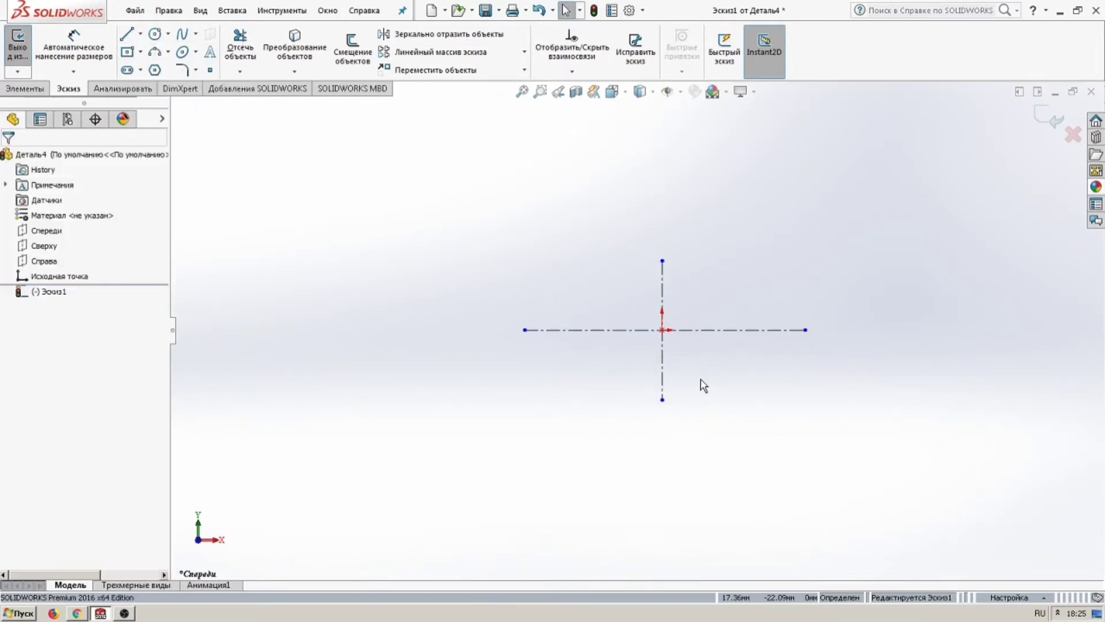
# - Draw two concentric circles on the horizontal centerline left of the origin
pyautogui.click(154, 33)
pyautogui.click(577, 330)
pyautogui.click(588, 347)
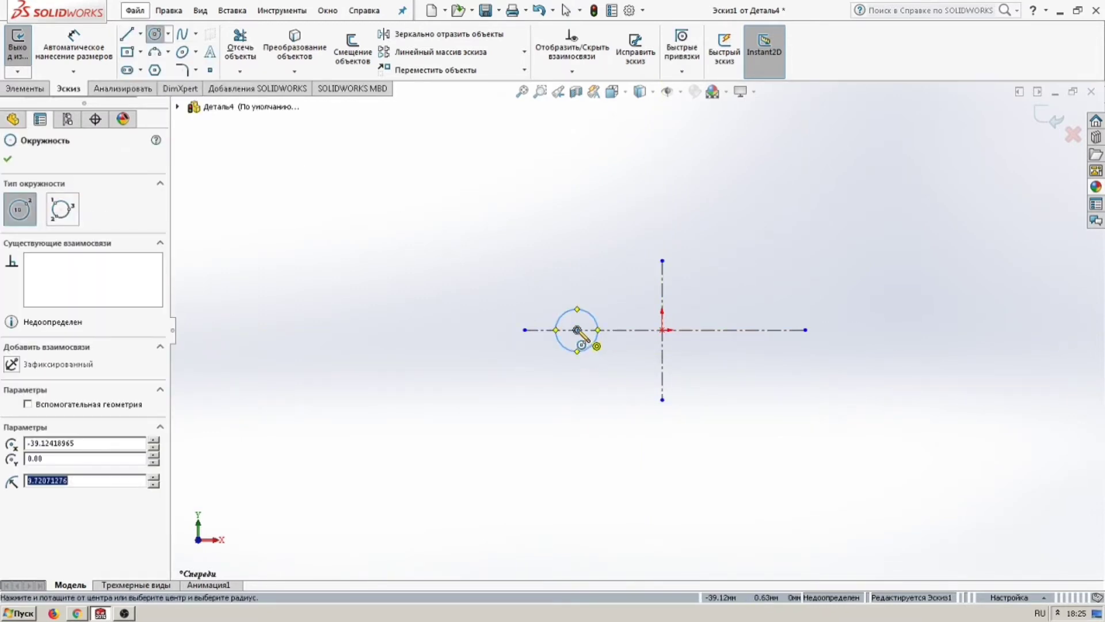
pyautogui.click(577, 330)
pyautogui.click(593, 377)
pyautogui.press('Escape')
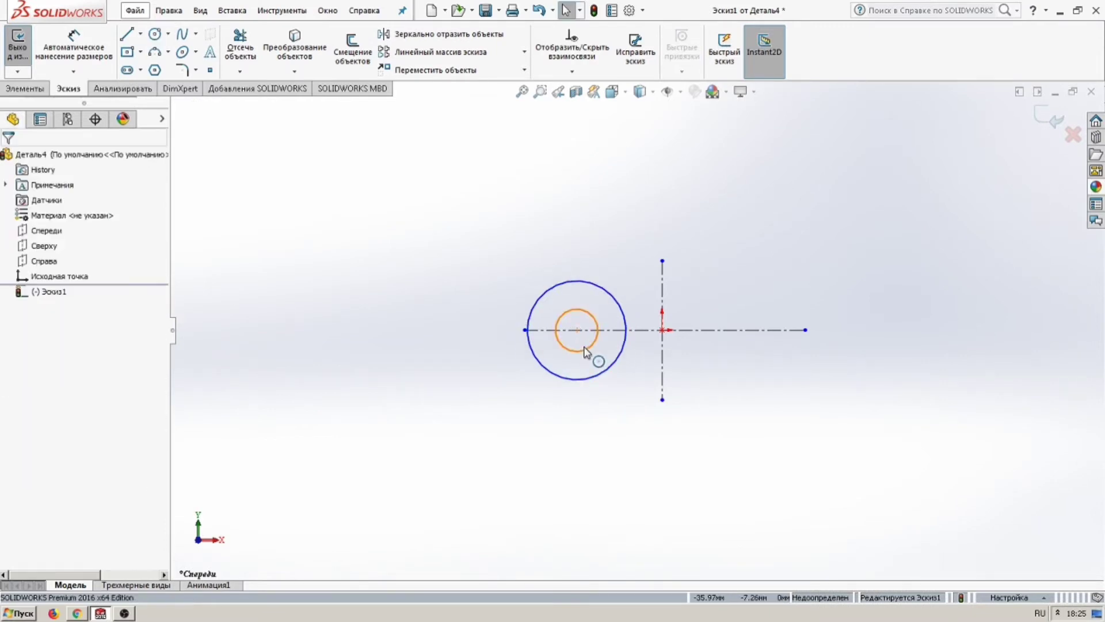
# - Set the outer circle's radius to 11,8 in its properties
pyautogui.click(586, 349)
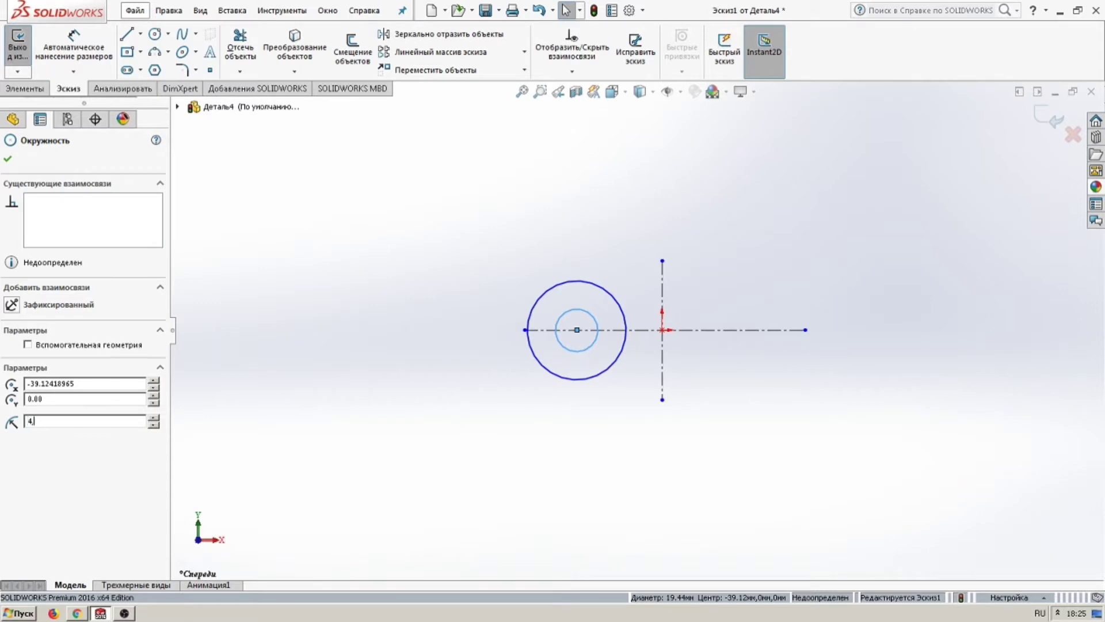
pyautogui.scroll(-1, 607, 360)
pyautogui.click(611, 374)
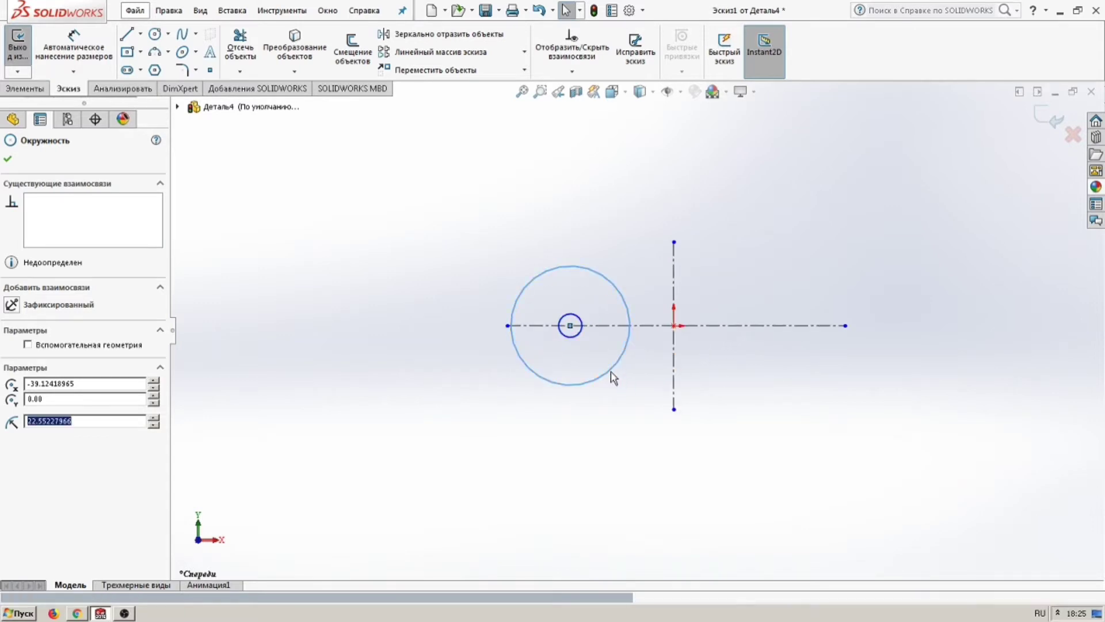
pyautogui.write('11,8')
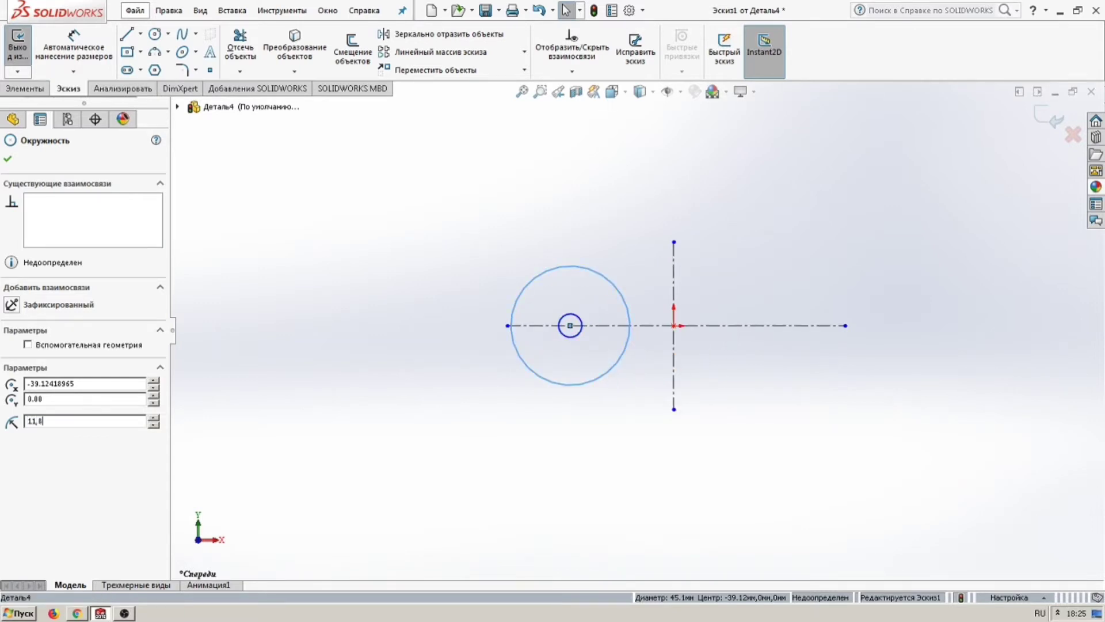
pyautogui.press('Return')
pyautogui.click(434, 419)
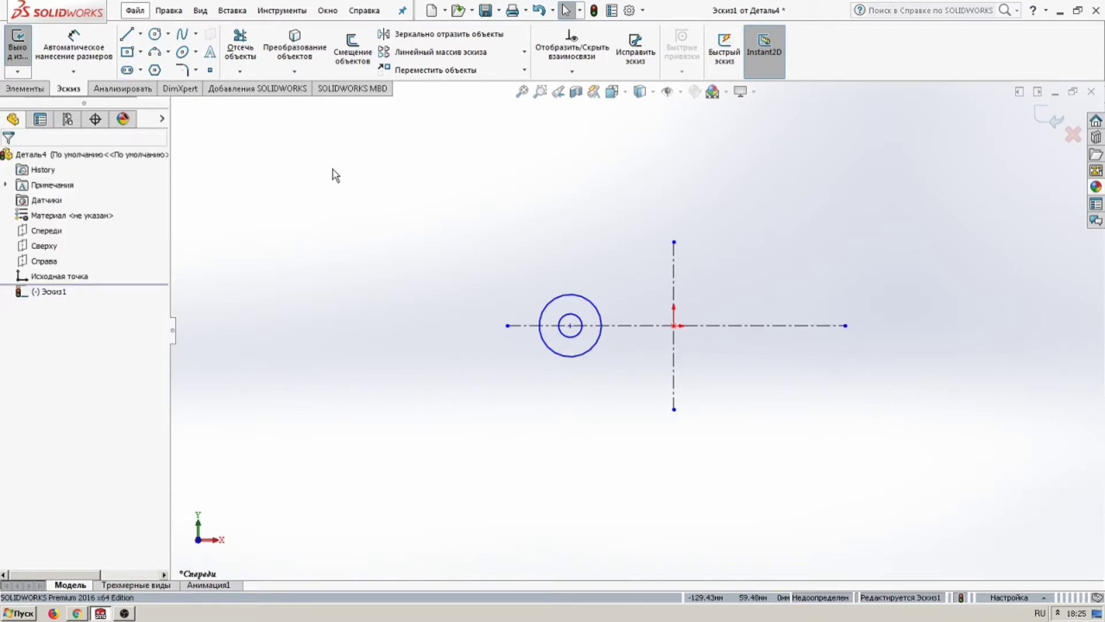
pyautogui.click(74, 43)
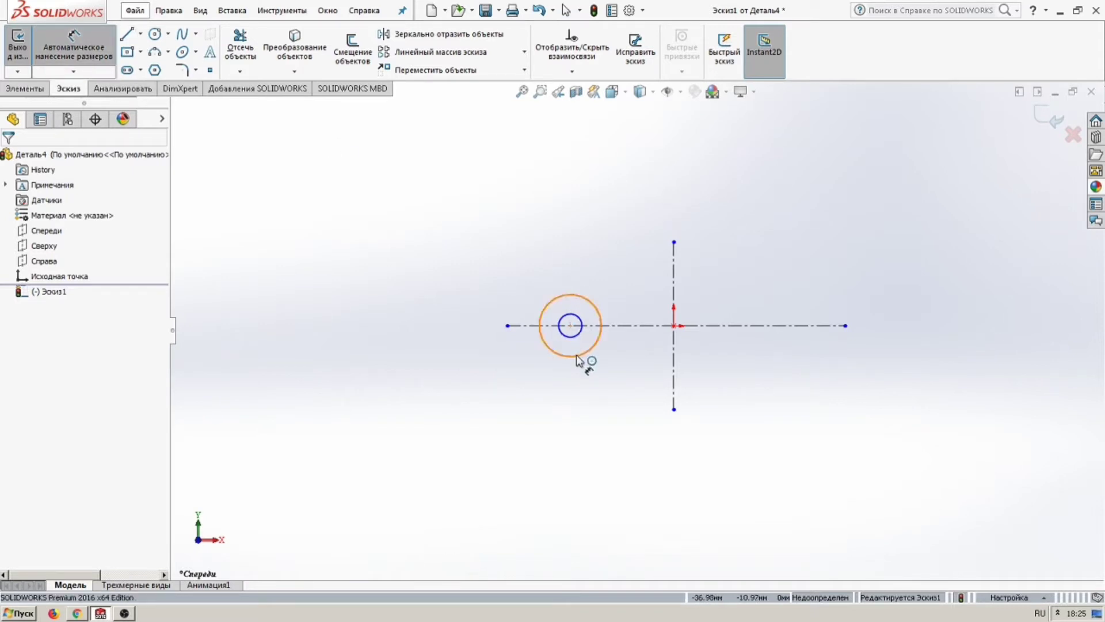
# - Dimension the circles' centre 6,35 (12,7/2) from the origin
pyautogui.click(570, 326)
pyautogui.click(673, 326)
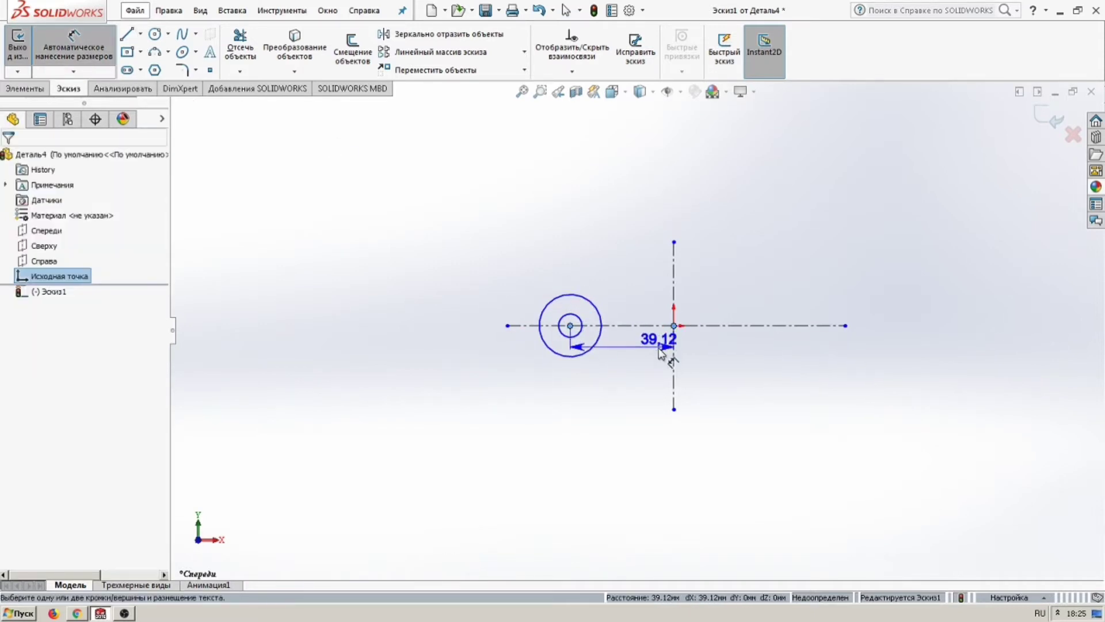
pyautogui.click(661, 351)
pyautogui.write('12,7/2')
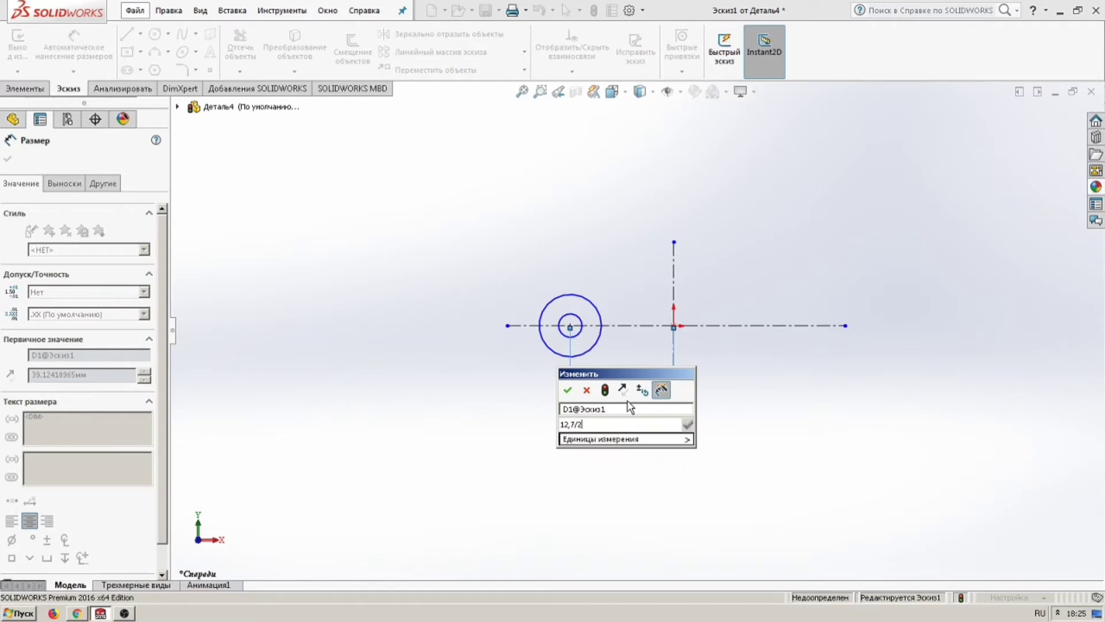
pyautogui.press('Return')
pyautogui.click(629, 444)
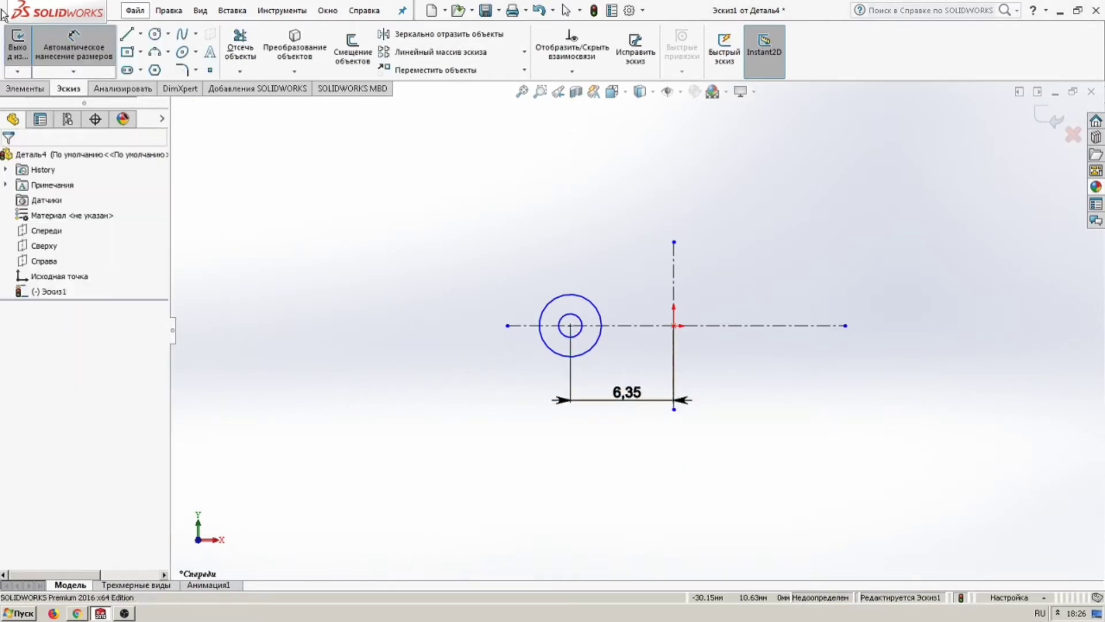
# - Dimension the outer circle's diameter to 11.8
pyautogui.click(576, 356)
pyautogui.click(546, 371)
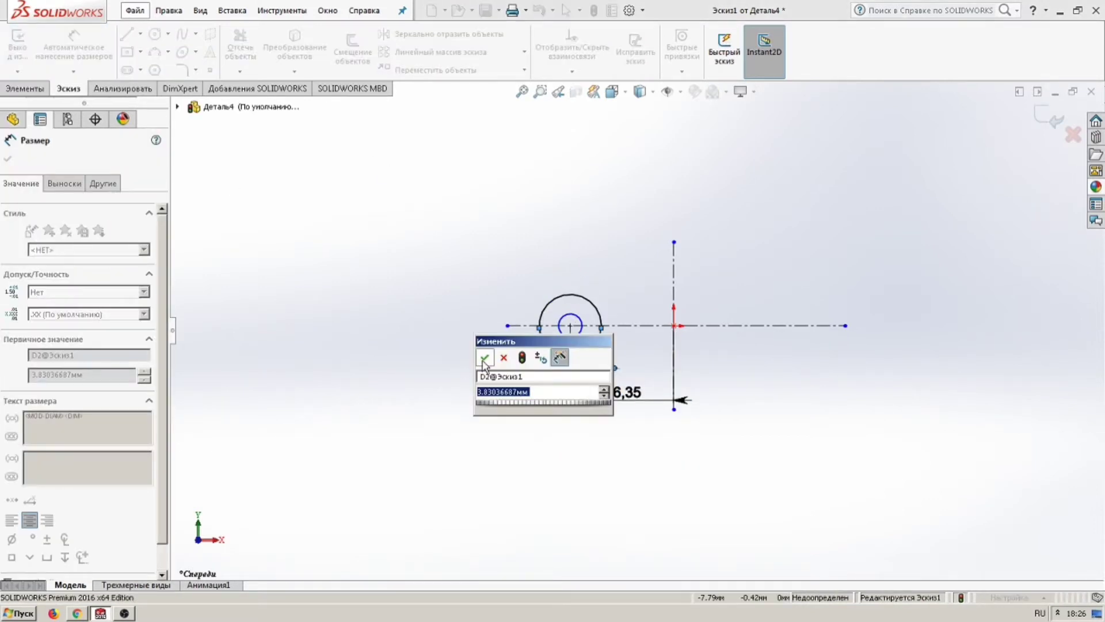
pyautogui.write('4.45')
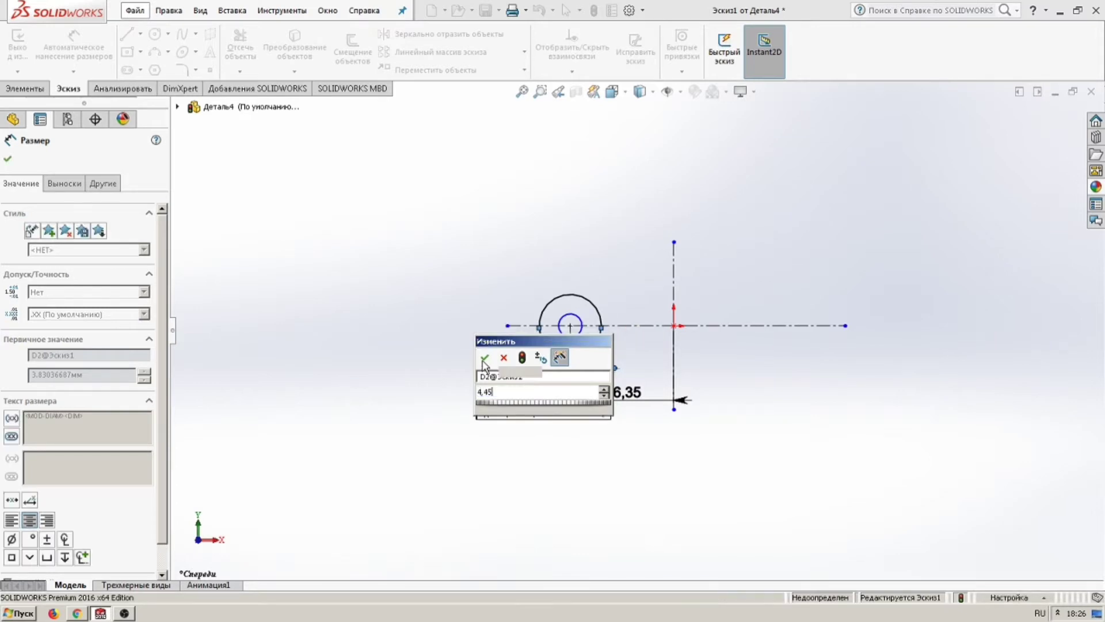
pyautogui.press('Return')
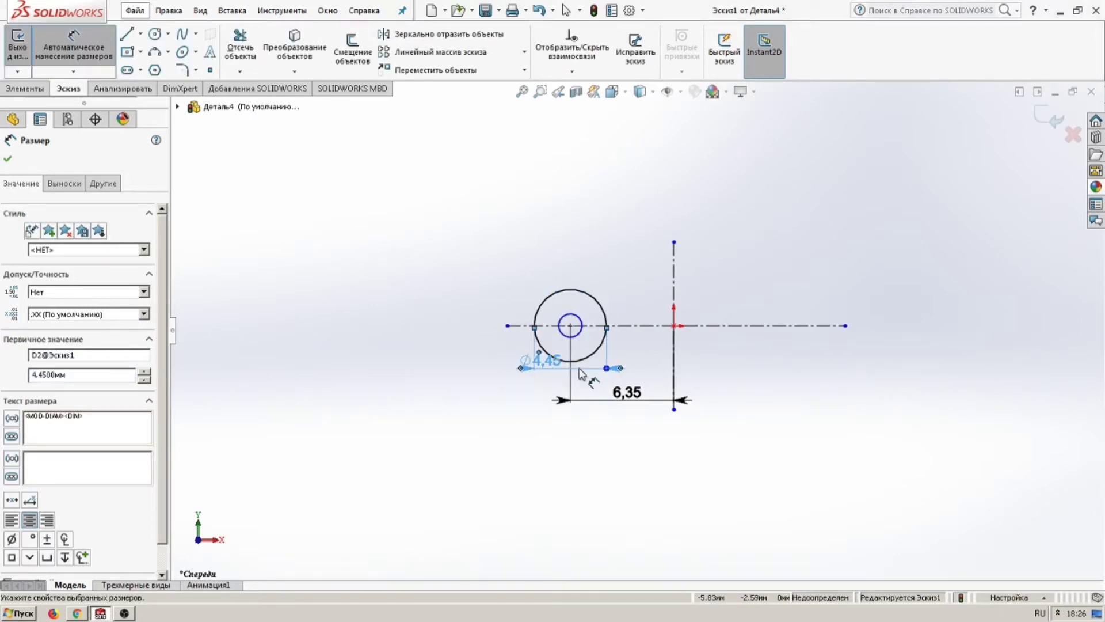
pyautogui.doubleClick(548, 362)
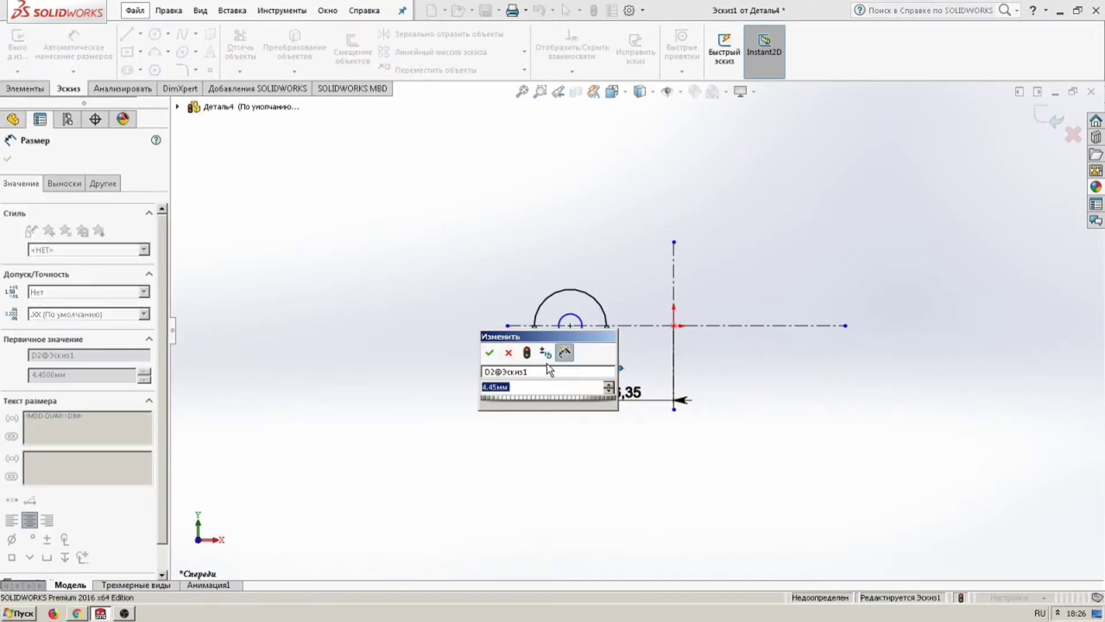
pyautogui.write('11.8')
pyautogui.press('Return')
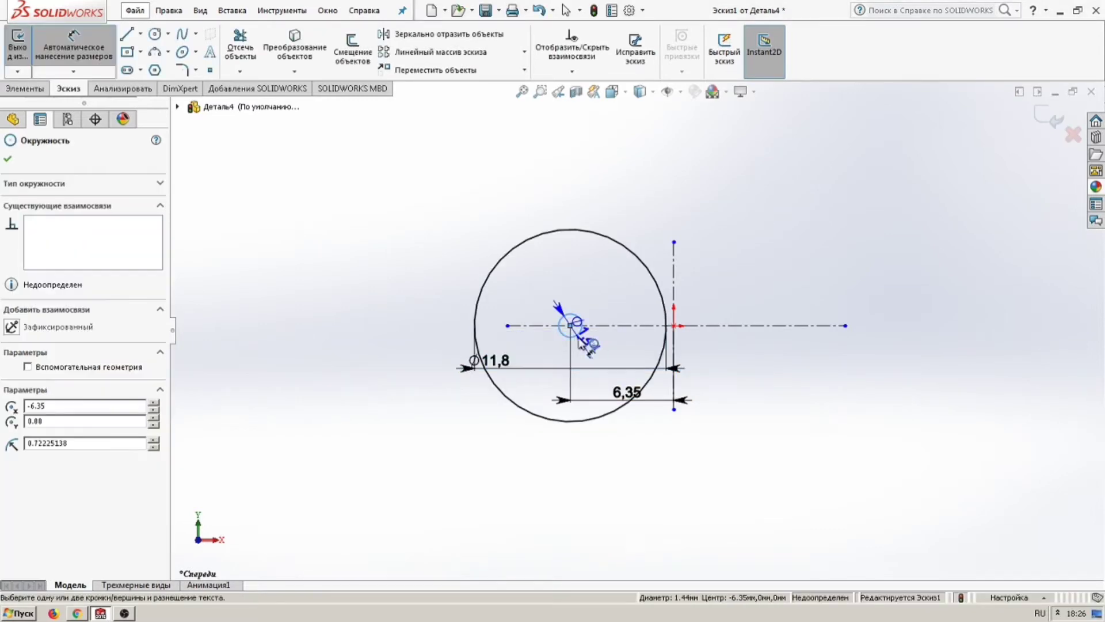
# - Dimension the inner circle's diameter to 4.45
pyautogui.click(585, 344)
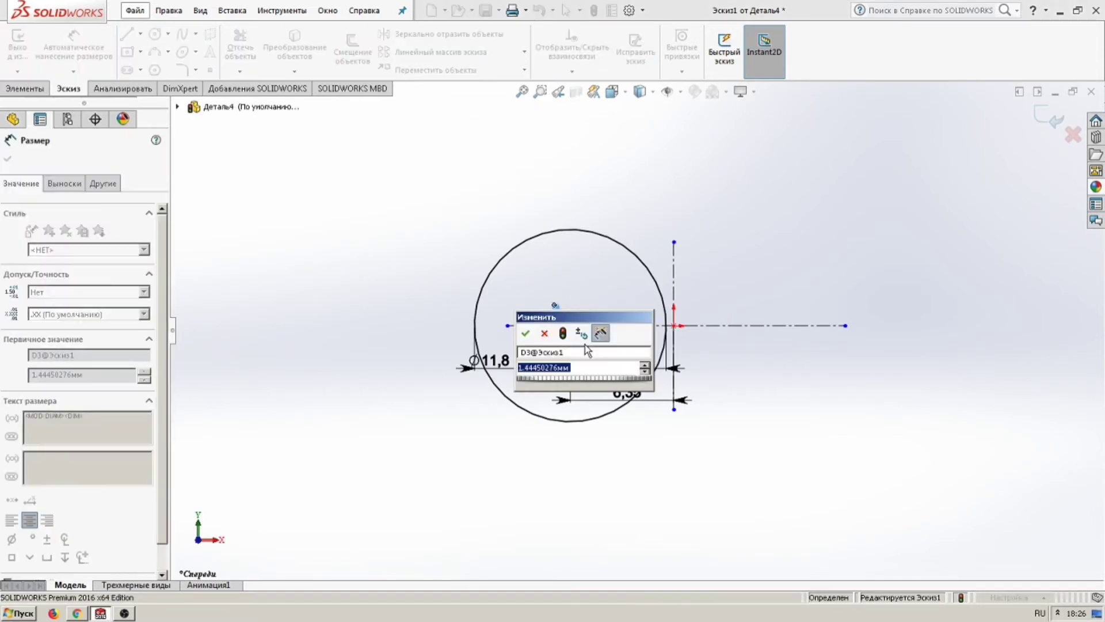
pyautogui.write('4.45')
pyautogui.press('Return')
pyautogui.press('Escape')
pyautogui.scroll(-2, 696, 357)
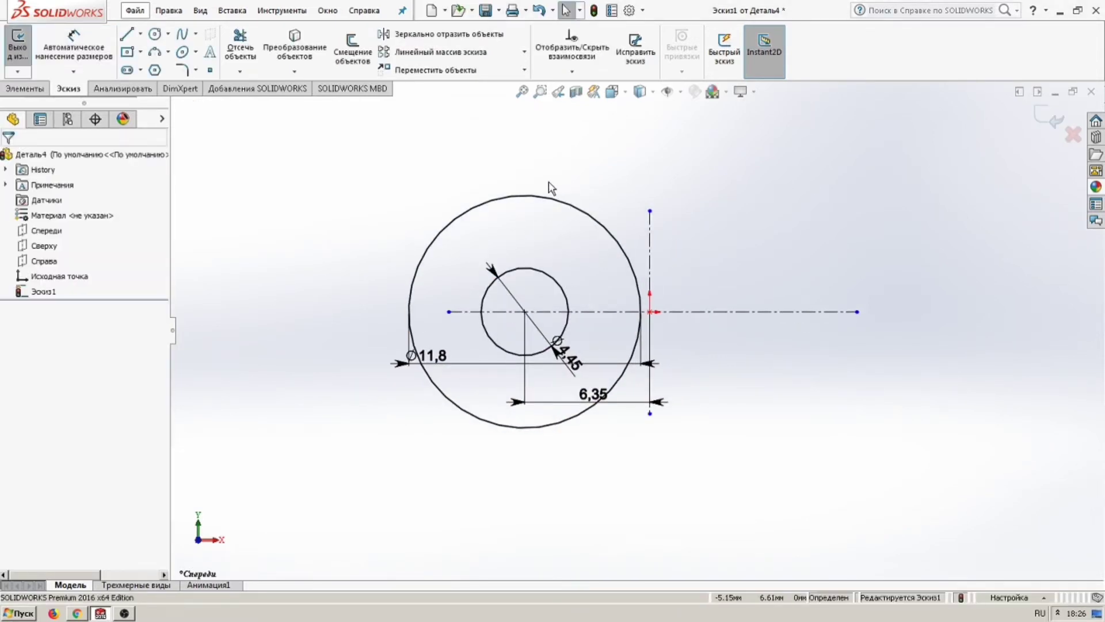
pyautogui.click(552, 198)
# - Mirror both circles across the vertical centerline and move the dimensions lower
pyautogui.keyDown('ctrl'); pyautogui.click(525, 268); pyautogui.keyUp('ctrl')
pyautogui.click(426, 34)
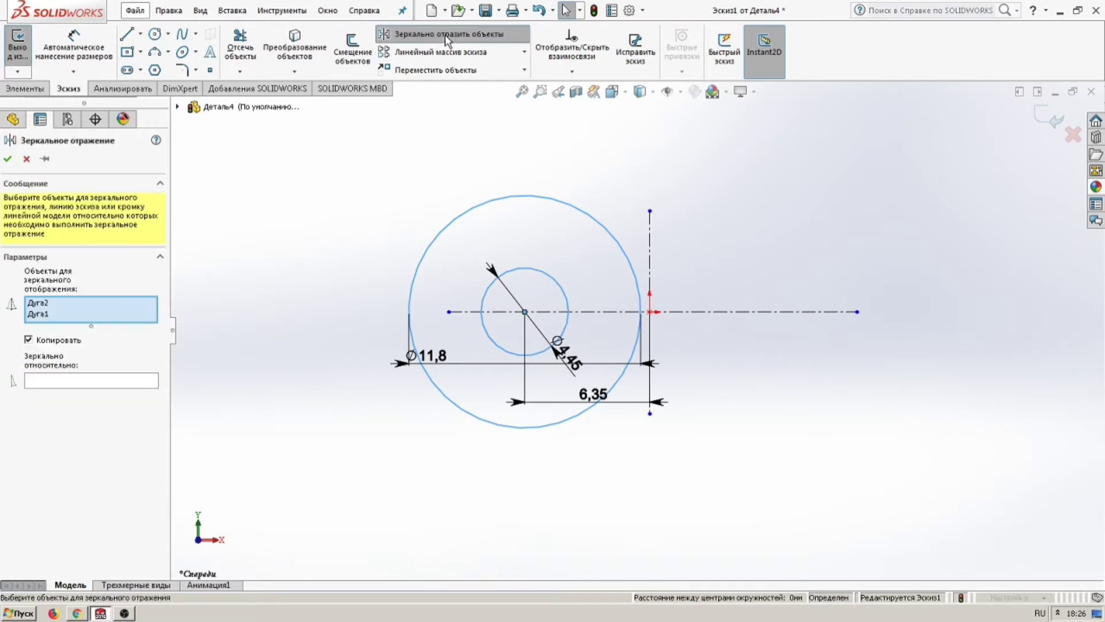
pyautogui.click(650, 274)
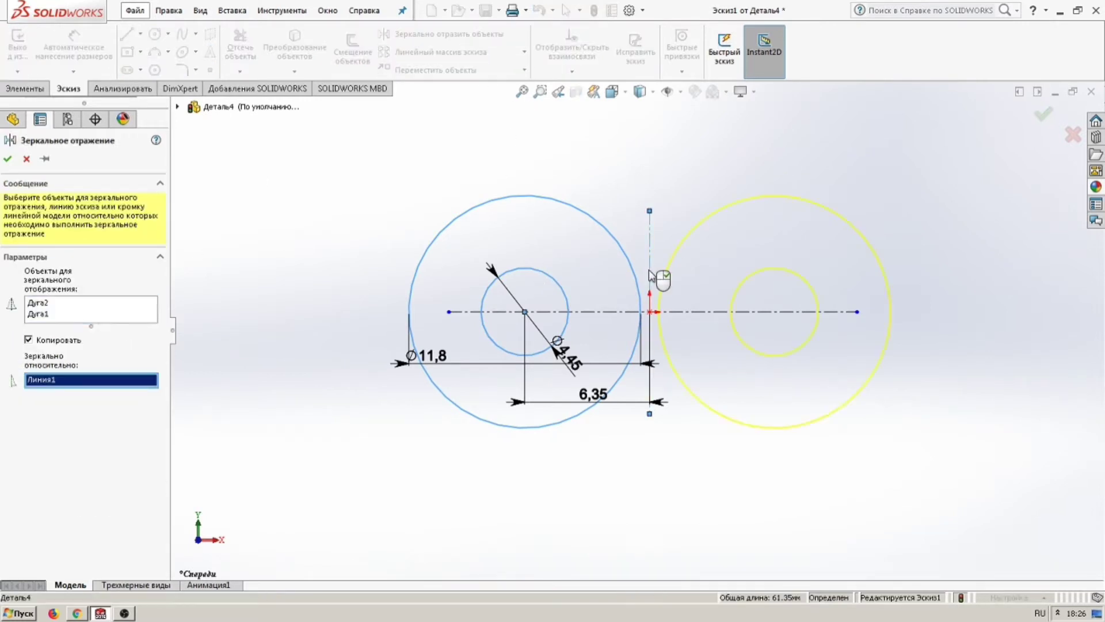
pyautogui.click(9, 161)
pyautogui.moveTo(627, 403); pyautogui.dragTo(648, 535)
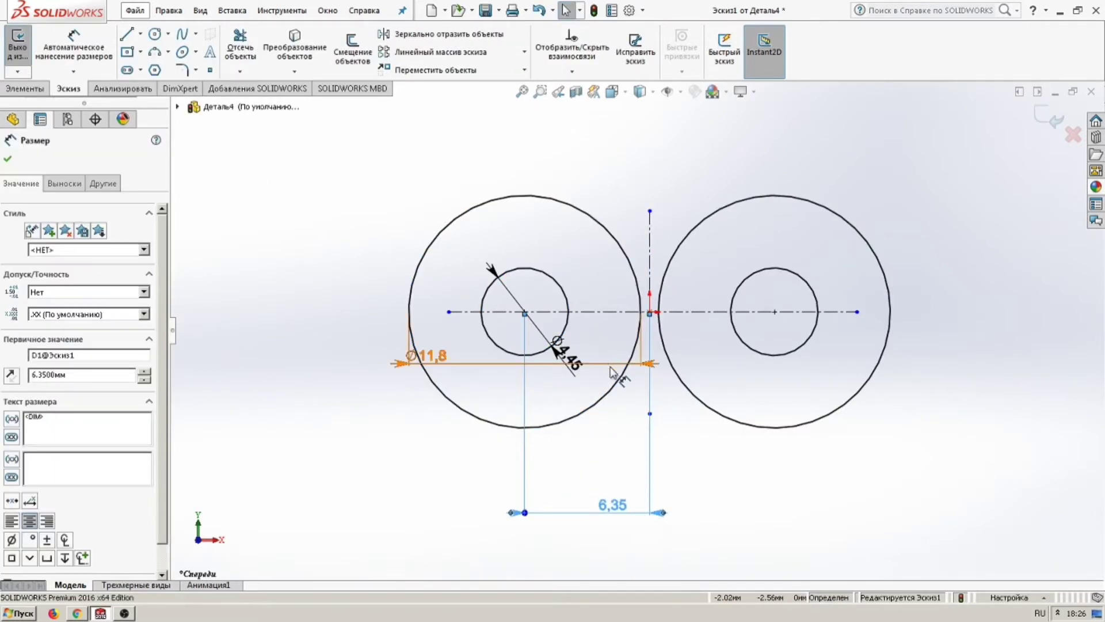
pyautogui.click(624, 459)
pyautogui.press('Escape')
# - Draw a three-point arc bridging the two outer circles above the centreline
pyautogui.click(168, 52)
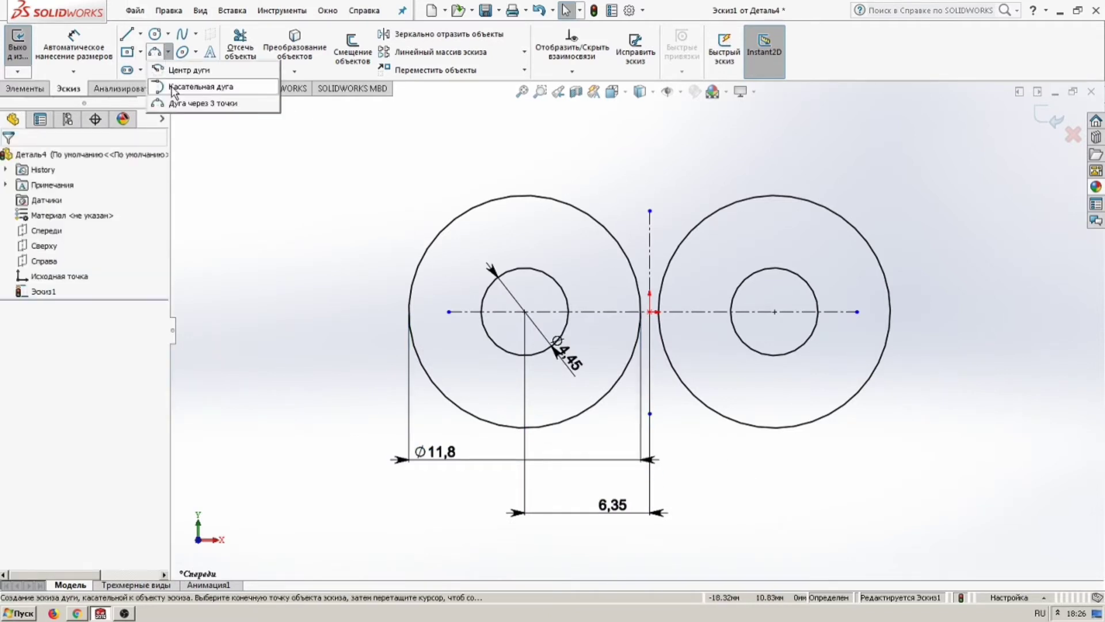
pyautogui.click(196, 103)
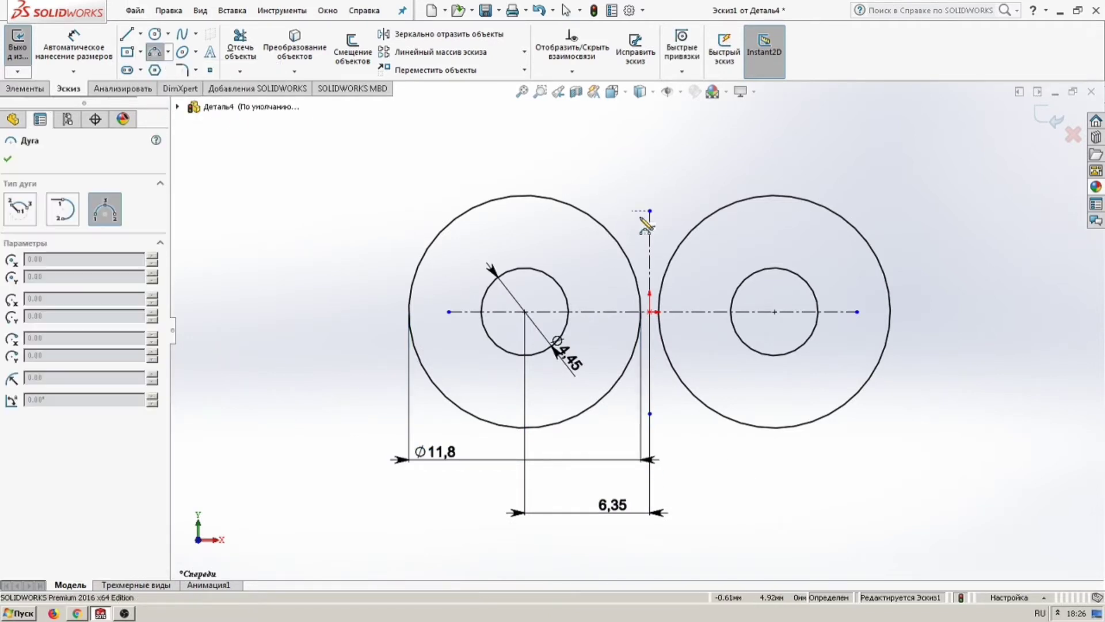
pyautogui.click(606, 227)
pyautogui.click(688, 229)
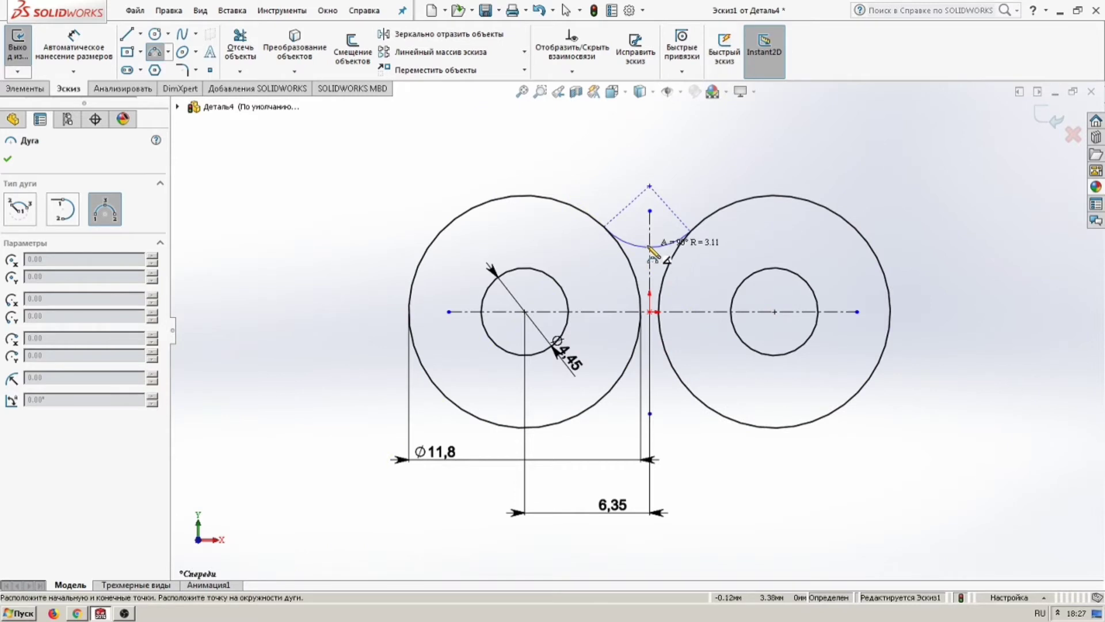
pyautogui.click(649, 247)
pyautogui.press('Escape')
# - Make the bridging arc tangent to both outer circles
pyautogui.click(661, 246)
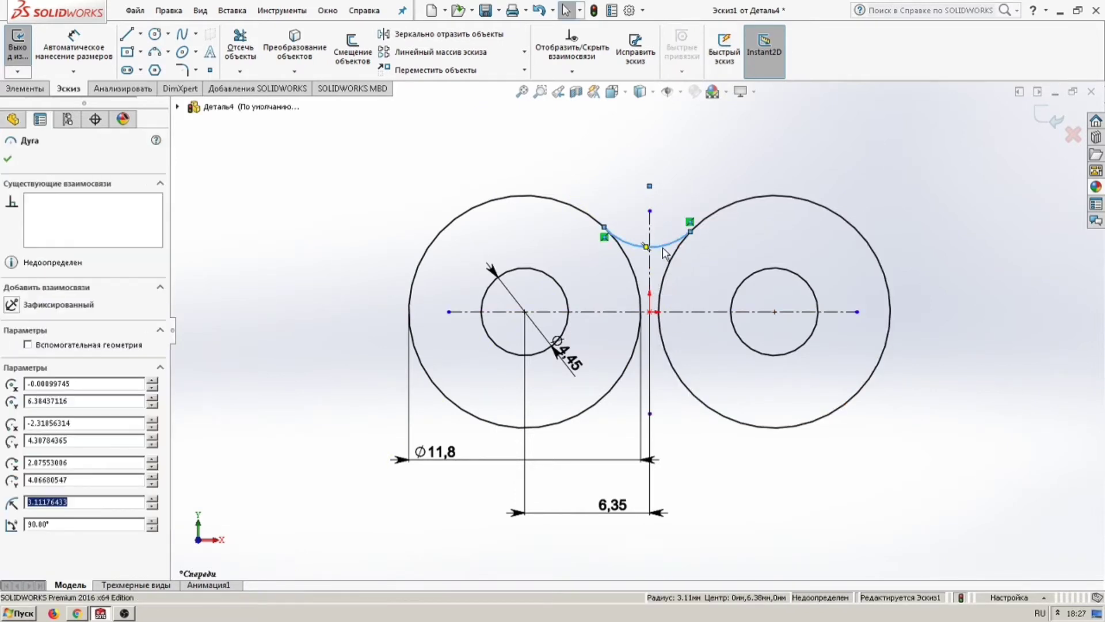
pyautogui.click(665, 252)
pyautogui.scroll(-2, 653, 218)
pyautogui.click(679, 251)
pyautogui.keyDown('ctrl'); pyautogui.click(701, 238); pyautogui.keyUp('ctrl')
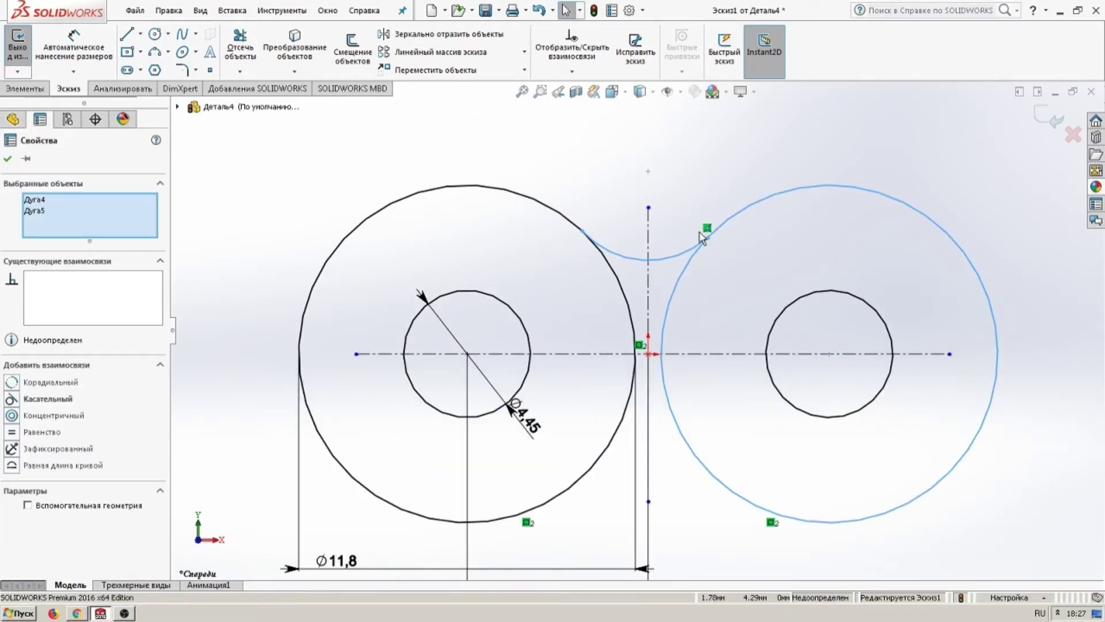
pyautogui.click(11, 399)
pyautogui.click(595, 182)
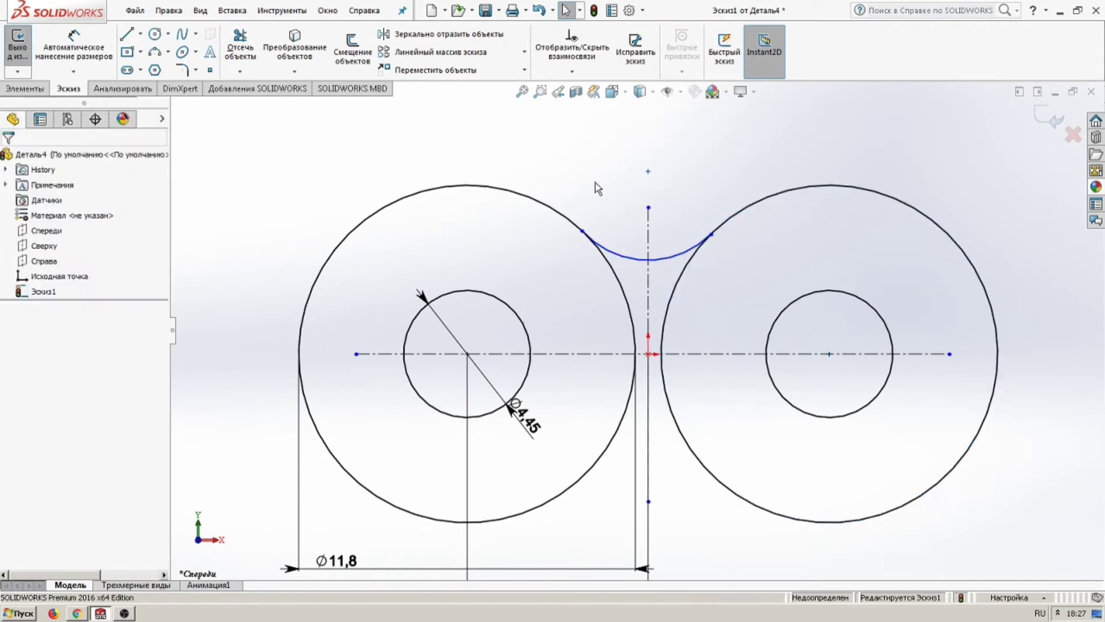
pyautogui.click(593, 240)
pyautogui.keyDown('ctrl'); pyautogui.click(576, 225); pyautogui.keyUp('ctrl')
pyautogui.click(49, 399)
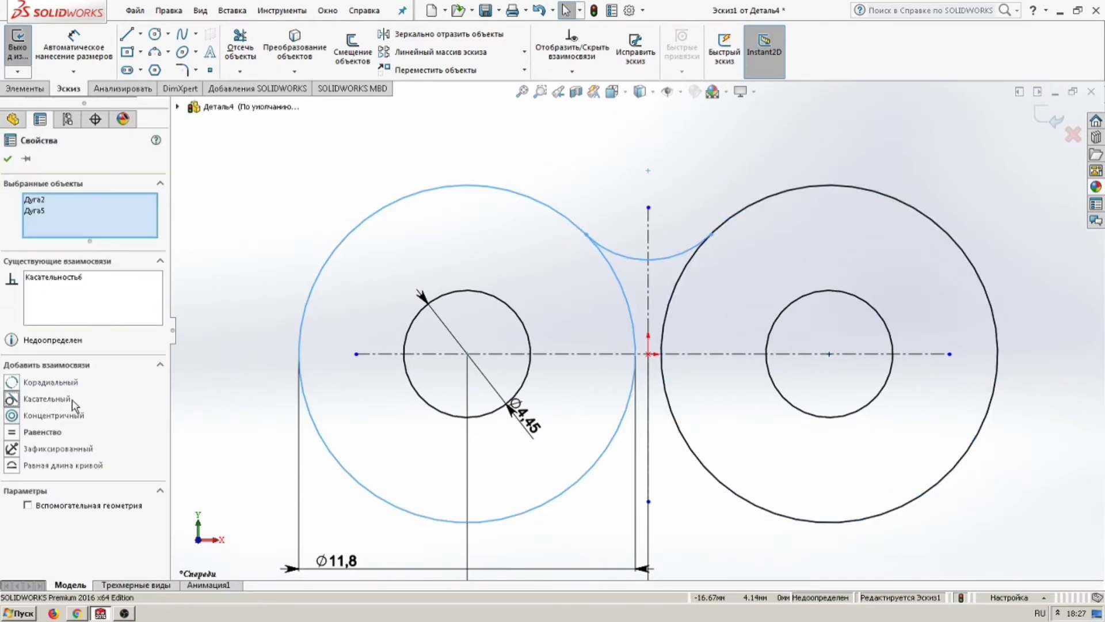
pyautogui.click(8, 160)
# - Drag the bridging arc smaller while it stays tangent
pyautogui.scroll(2, 650, 262)
pyautogui.click(649, 254)
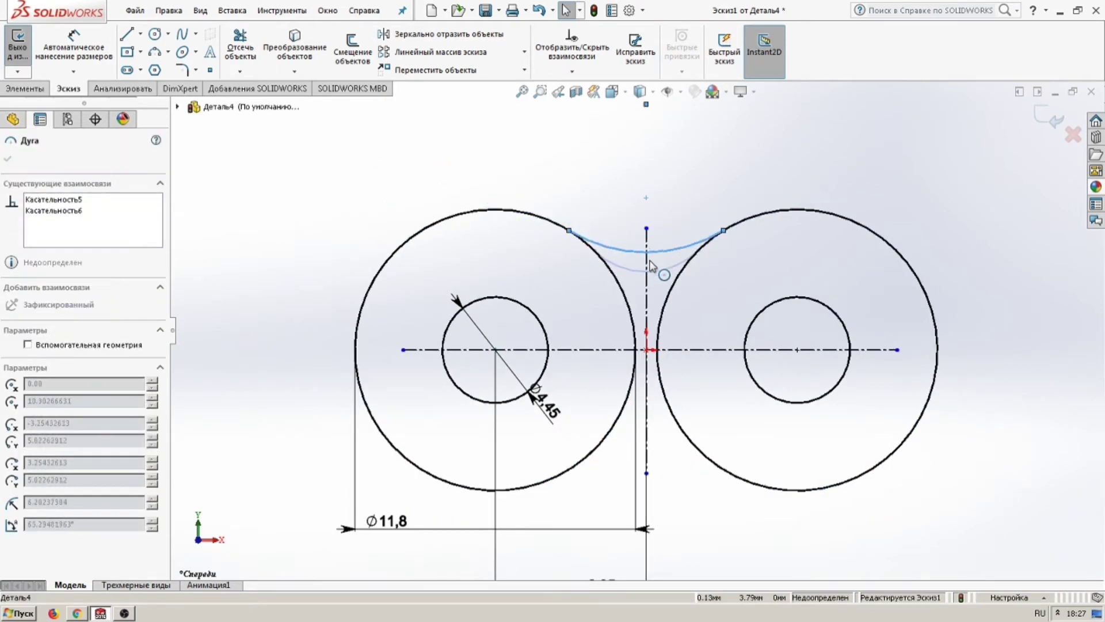
pyautogui.moveTo(650, 266); pyautogui.dragTo(660, 269)
# - Mirror the top bridging arc about the horizontal centerline to create the bottom arc
pyautogui.press('Escape')
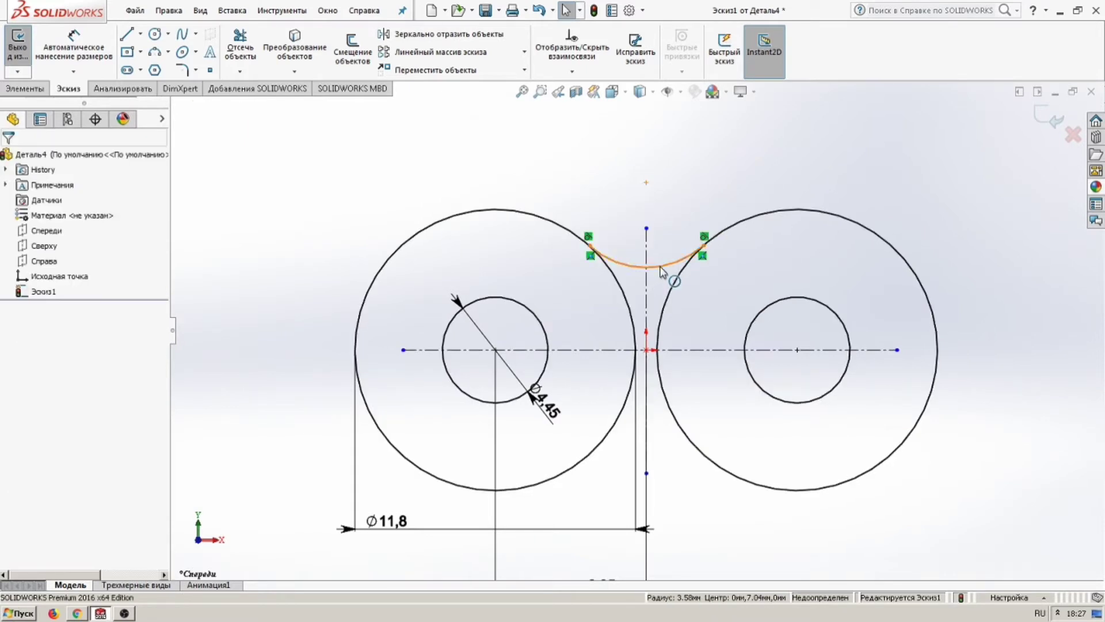
pyautogui.click(661, 269)
pyautogui.click(384, 34)
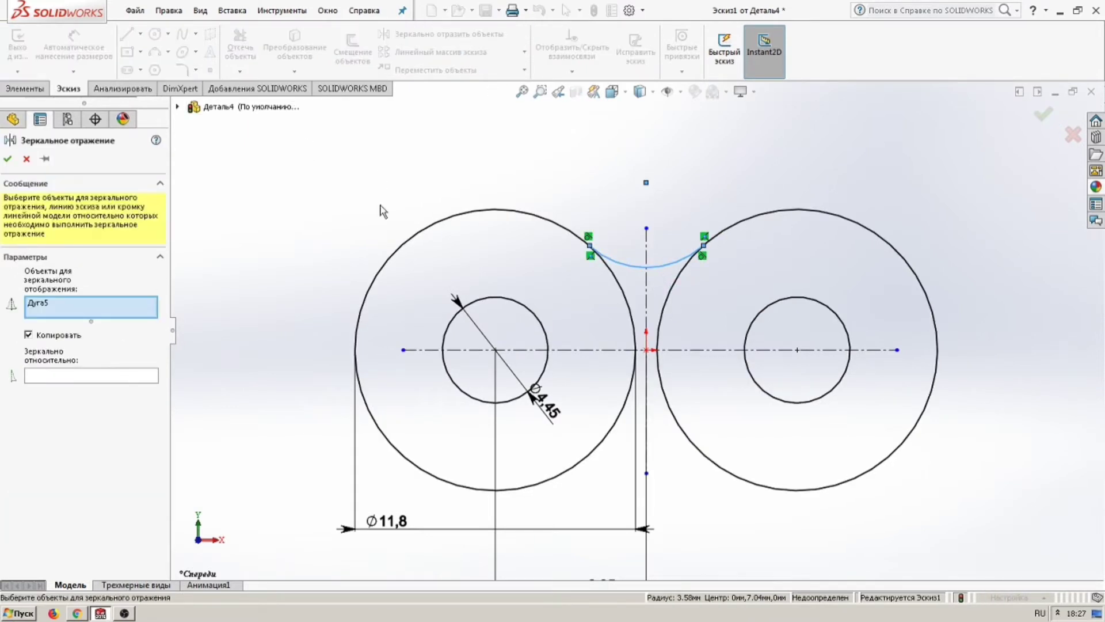
pyautogui.click(99, 375)
pyautogui.click(694, 350)
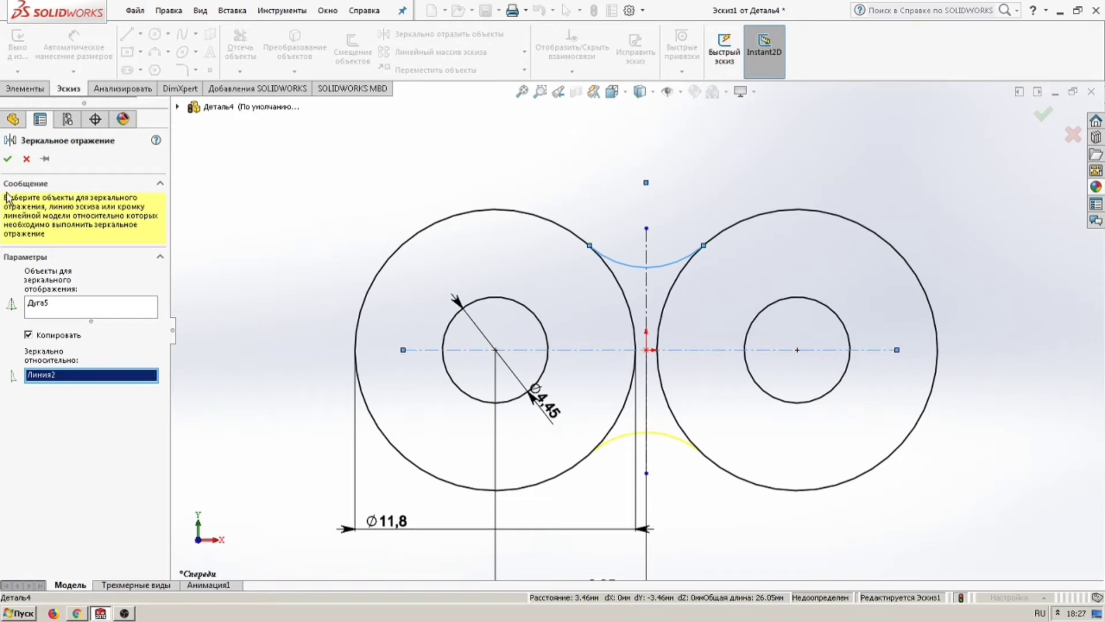
pyautogui.click(8, 159)
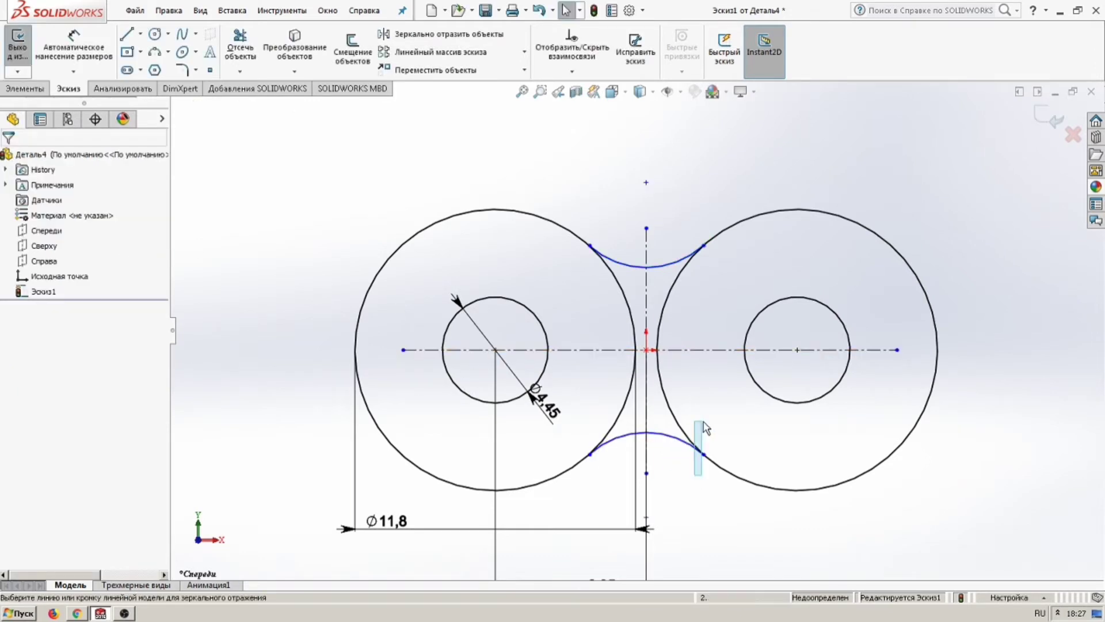
# - Check the arcs' relations and dimension the top arc radius R3,58
pyautogui.moveTo(719, 426); pyautogui.dragTo(674, 502)
pyautogui.click(674, 502)
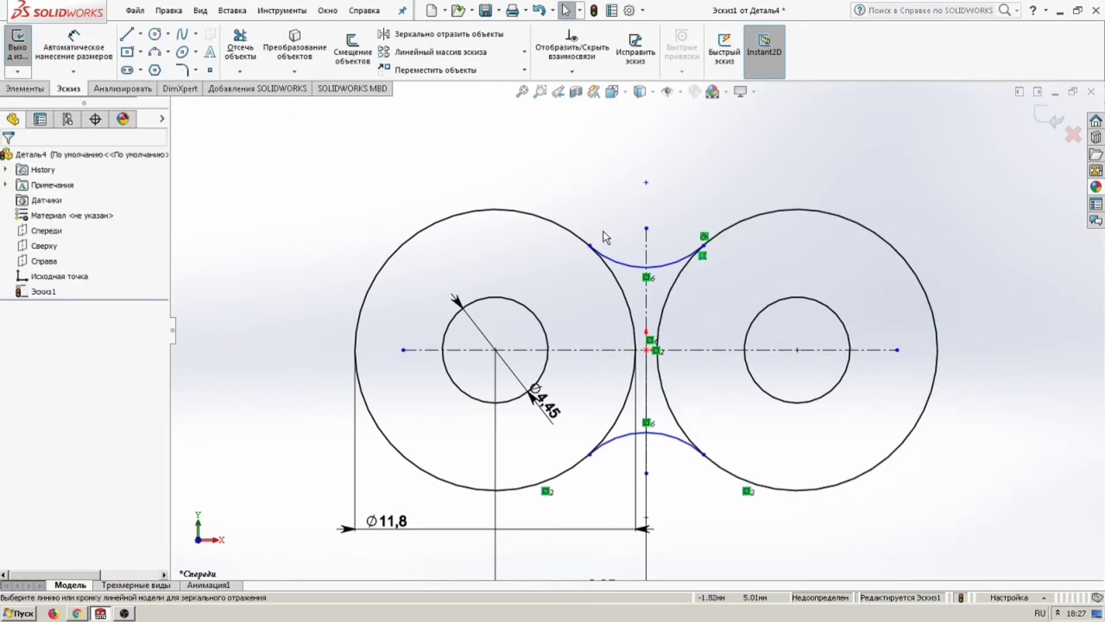
pyautogui.click(670, 262)
pyautogui.keyDown('ctrl'); pyautogui.click(593, 249); pyautogui.keyUp('ctrl')
pyautogui.press('Escape')
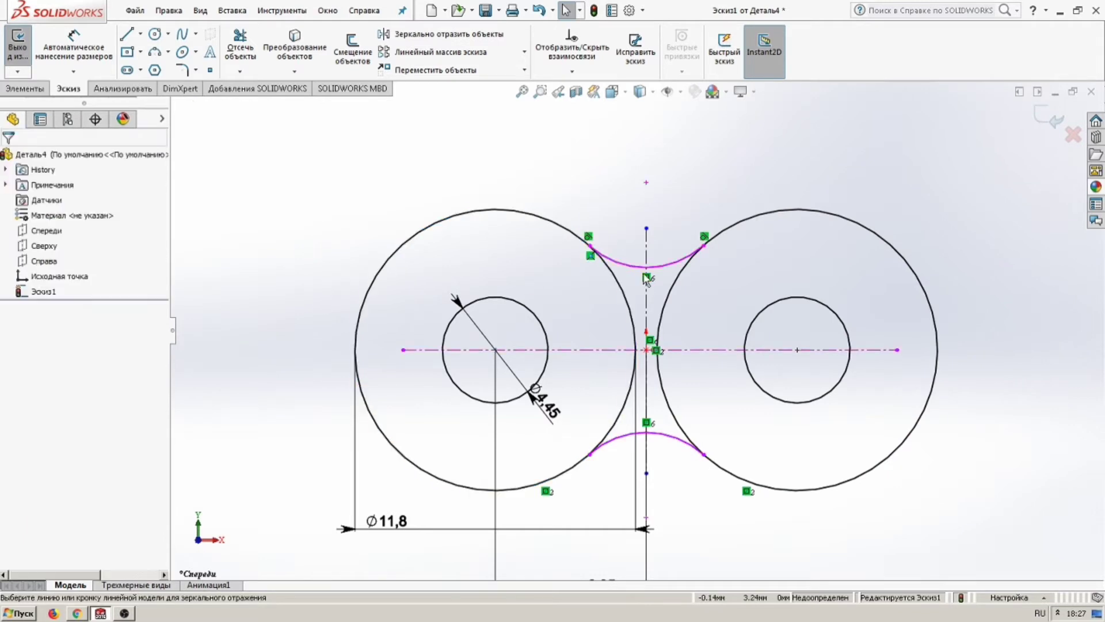
pyautogui.click(74, 49)
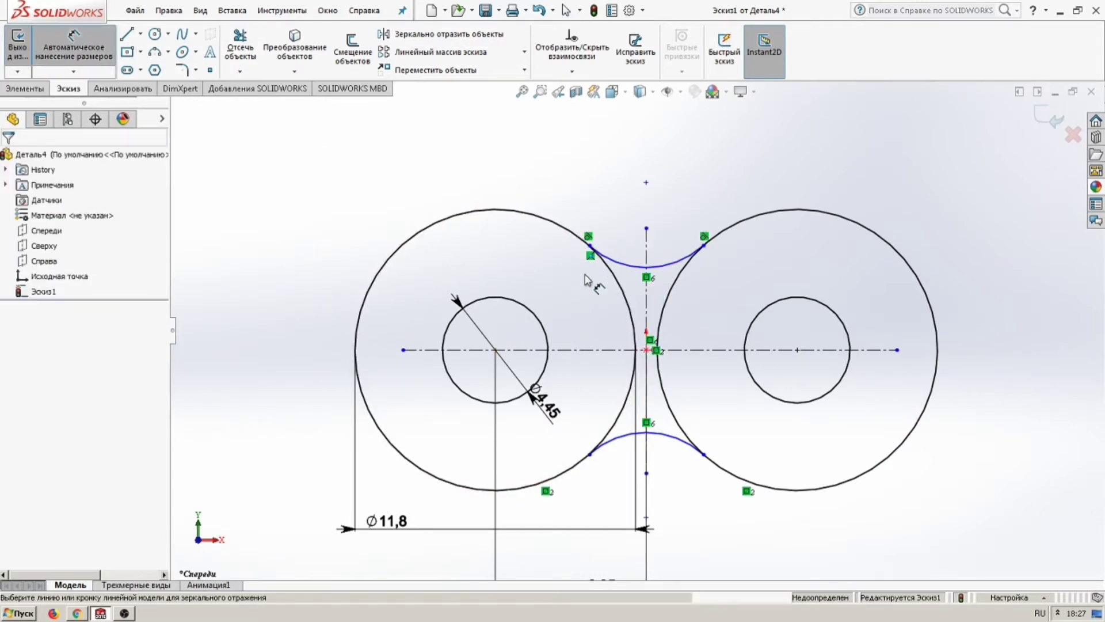
pyautogui.click(622, 263)
pyautogui.click(641, 224)
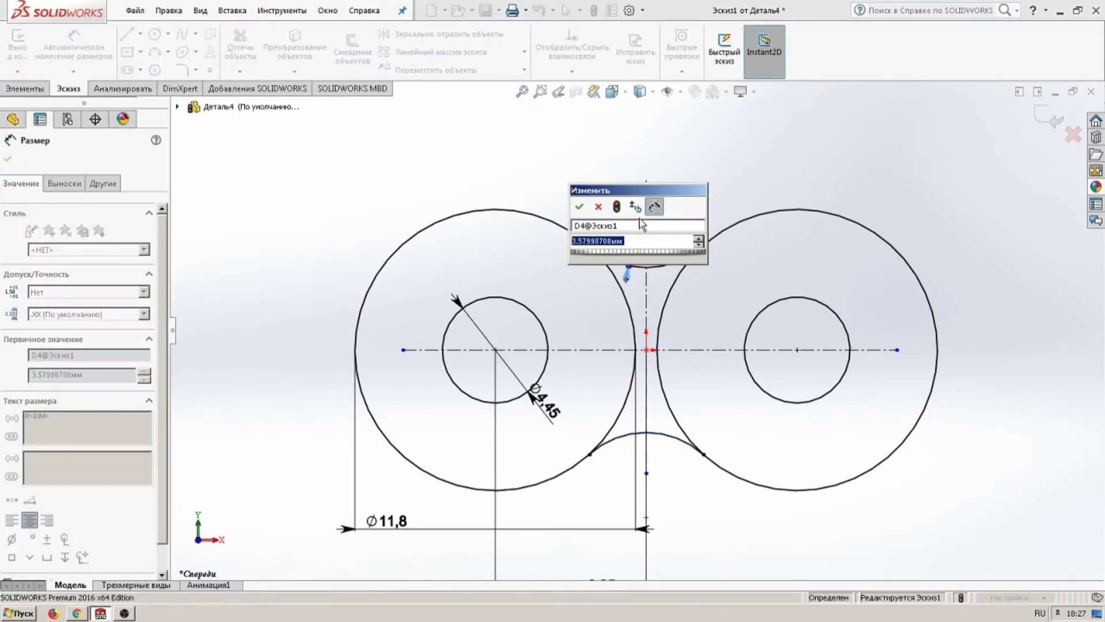
pyautogui.press('Return')
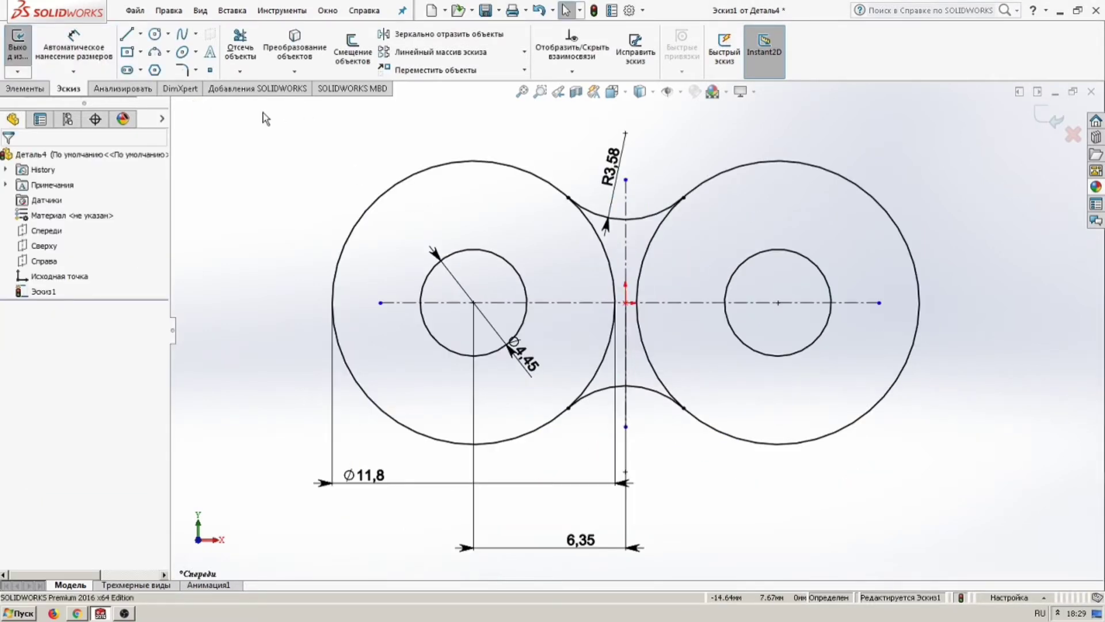
# - Trim the inner circle arcs into a figure-eight outline and start an extrusion
pyautogui.click(240, 49)
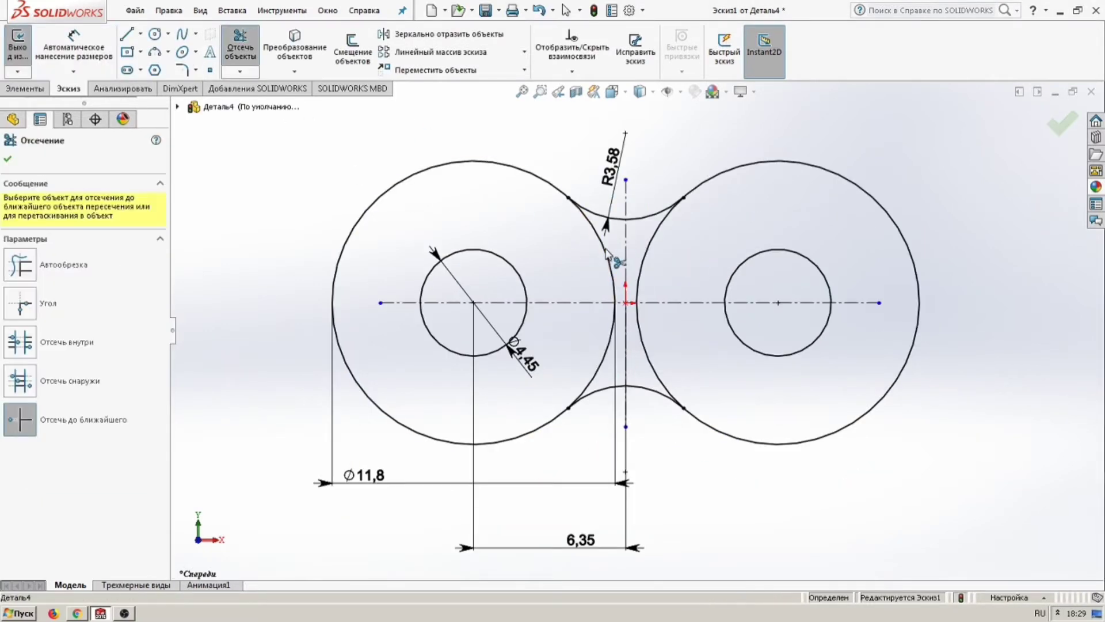
pyautogui.click(613, 326)
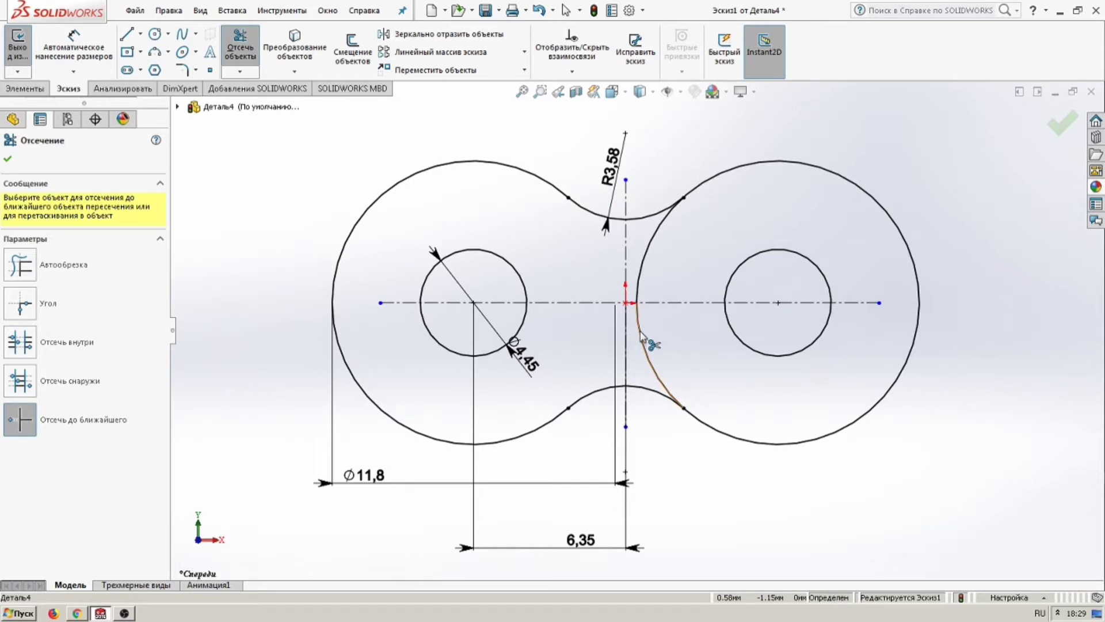
pyautogui.click(640, 334)
pyautogui.click(641, 279)
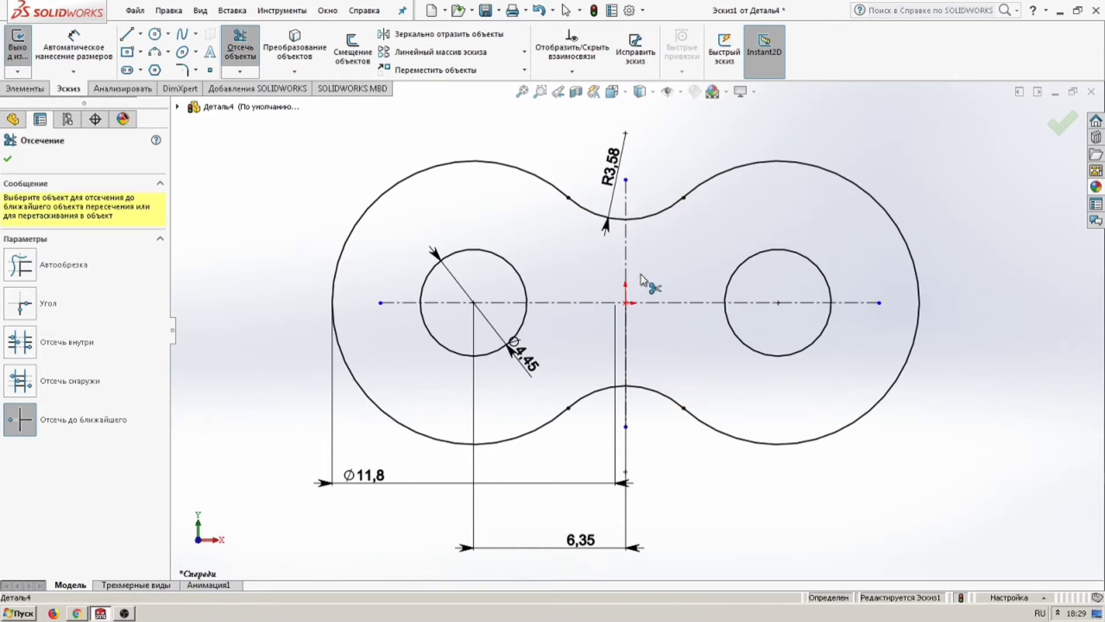
pyautogui.click(24, 88)
pyautogui.click(52, 50)
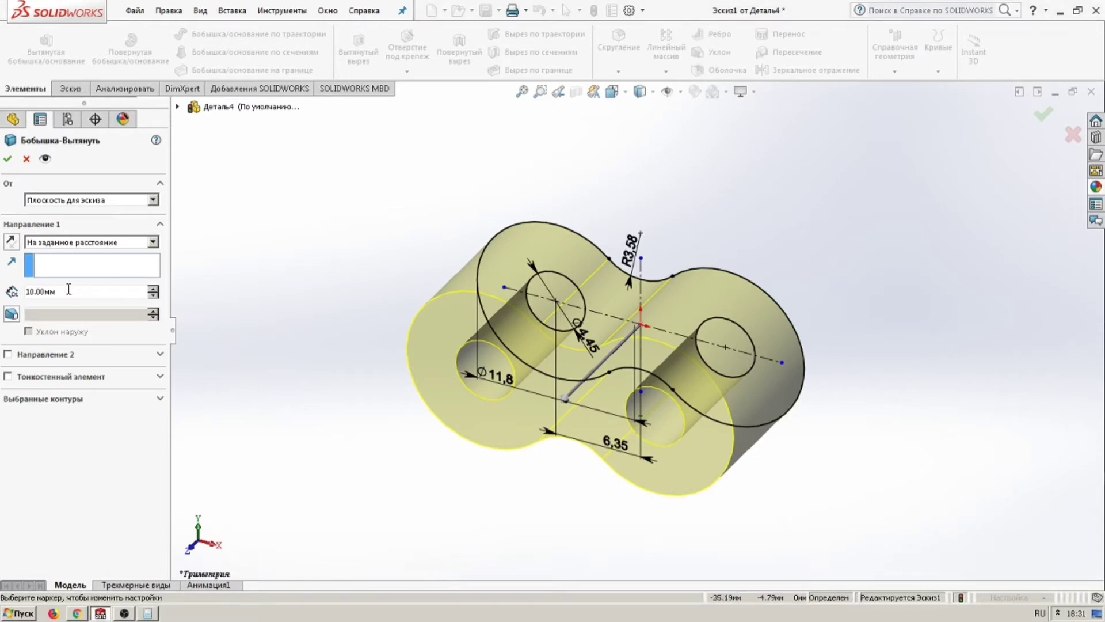
# - Extrude the outline 1.57 mm into a plate
pyautogui.write('1,57')
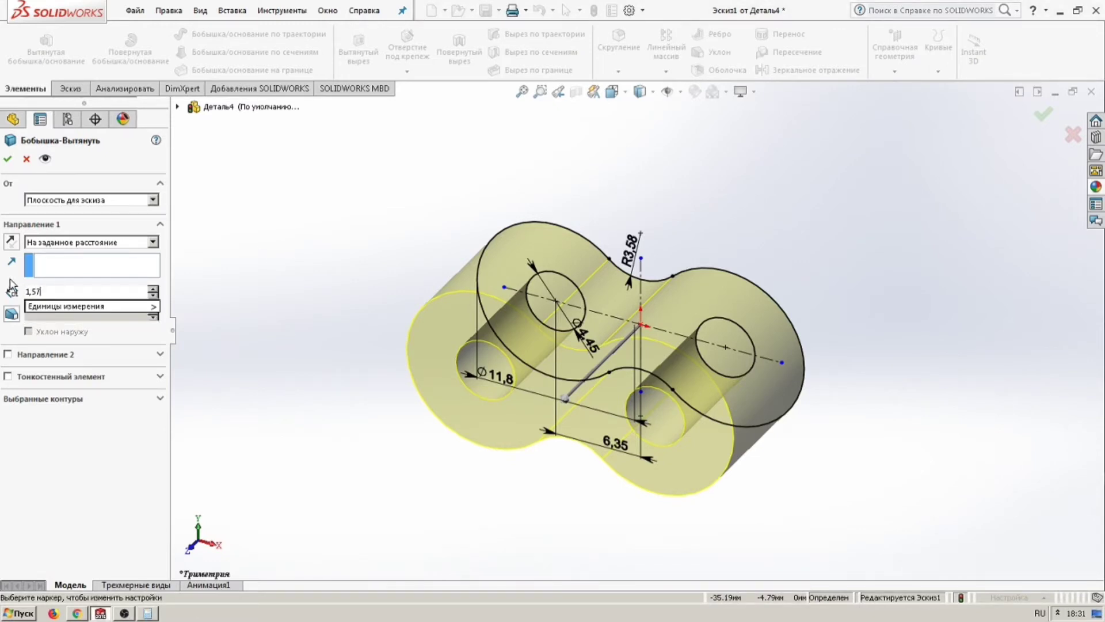
pyautogui.press('Return')
pyautogui.click(7, 159)
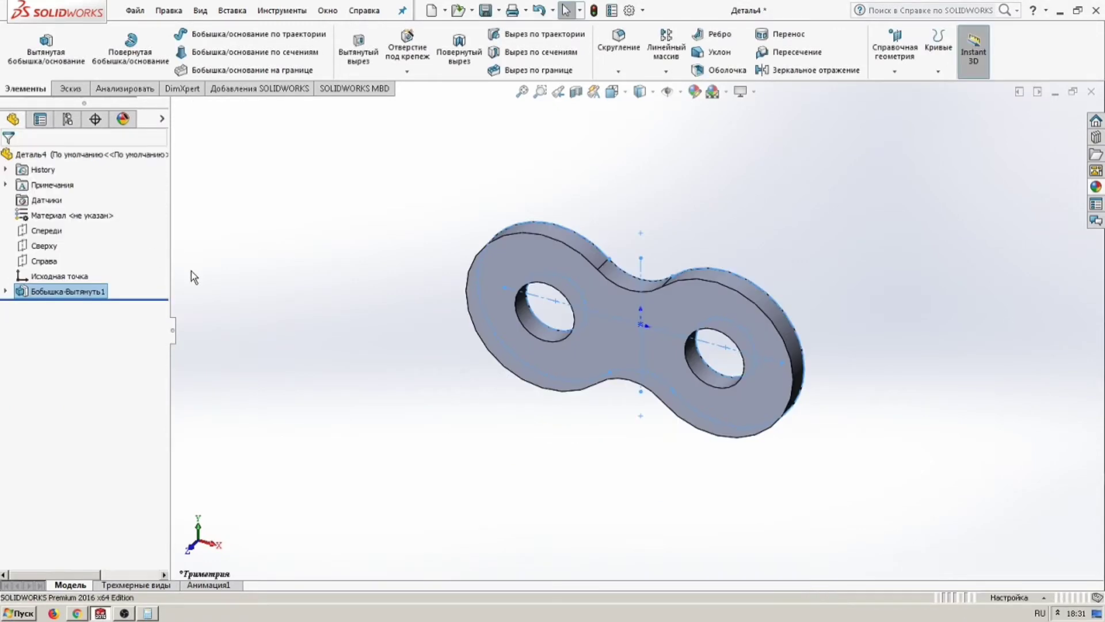
# - Fillet the plate's front and back face edges with 0.25 mm radius
pyautogui.click(619, 43)
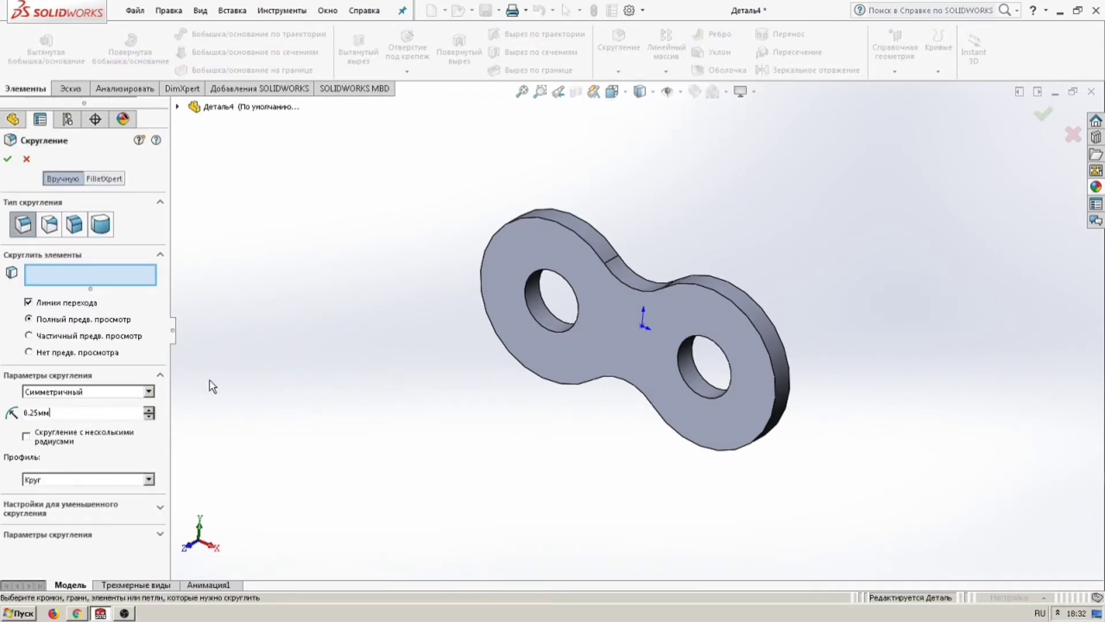
pyautogui.click(607, 320)
pyautogui.moveTo(606, 320); pyautogui.dragTo(638, 351, button='middle')
pyautogui.click(637, 351)
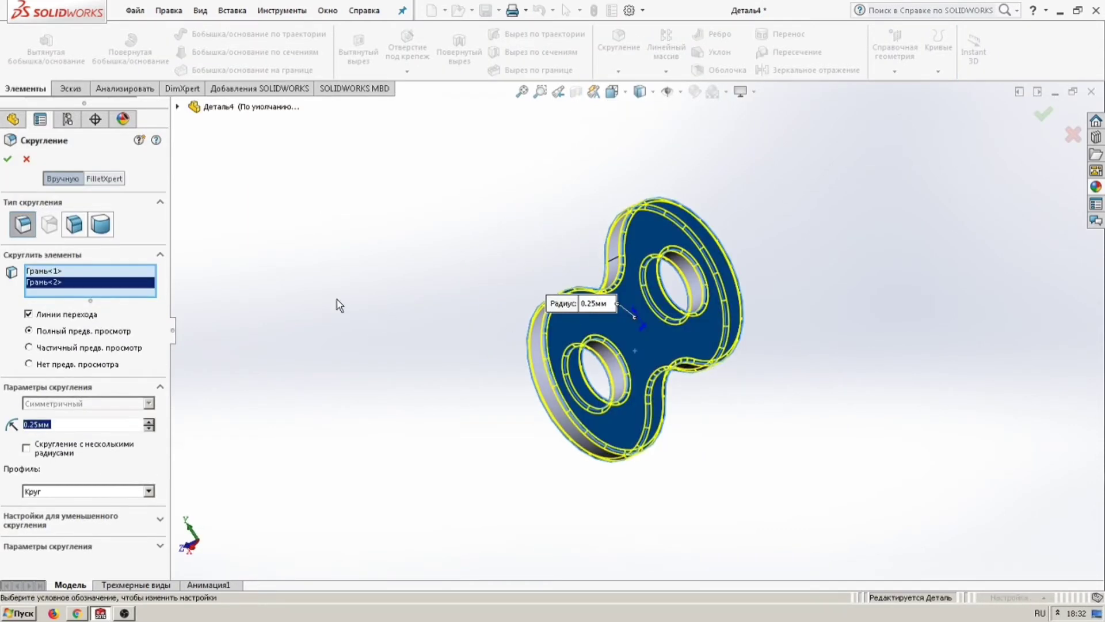
pyautogui.click(6, 159)
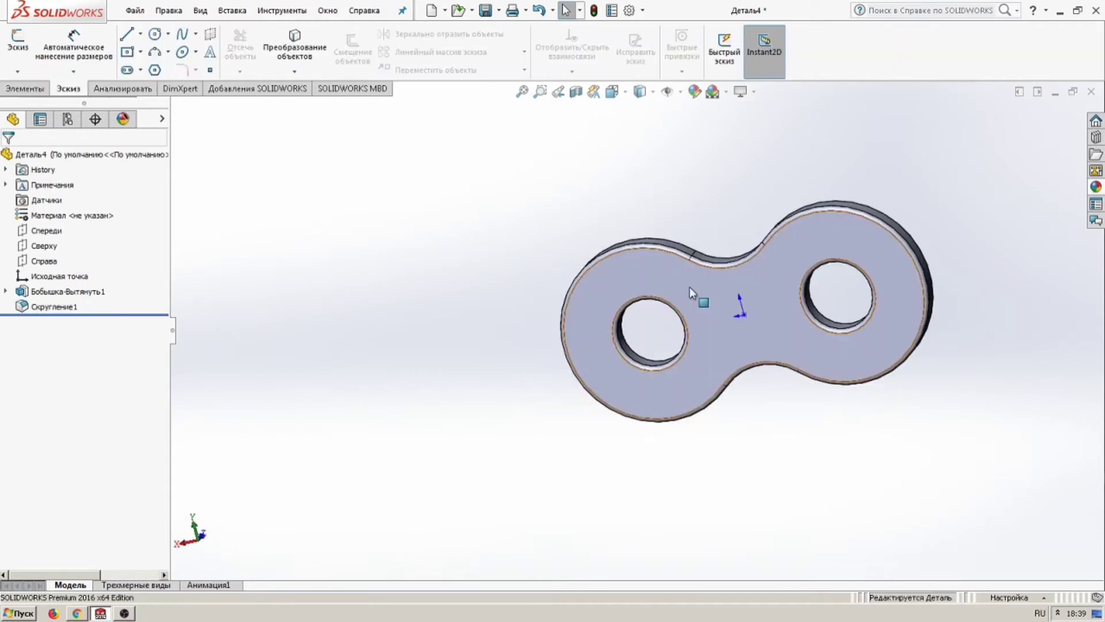
pyautogui.click(689, 287)
# - Sketch a circle of radius 4.255 (Ø8.51) concentric with the left hole on the plate face
pyautogui.scroll(3, 621, 338)
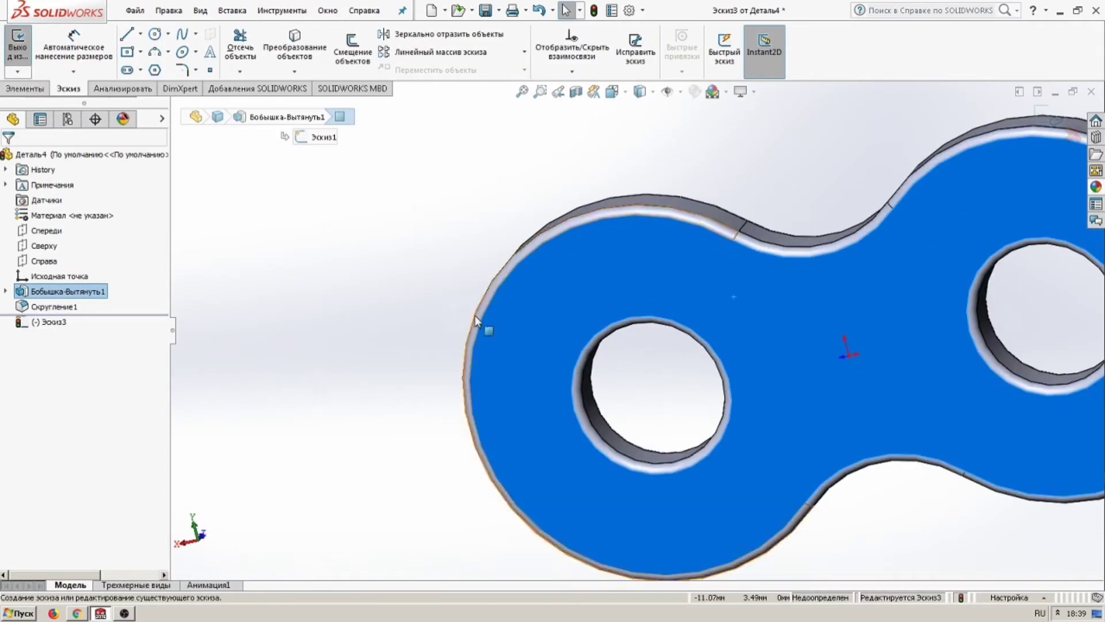
pyautogui.click(592, 375)
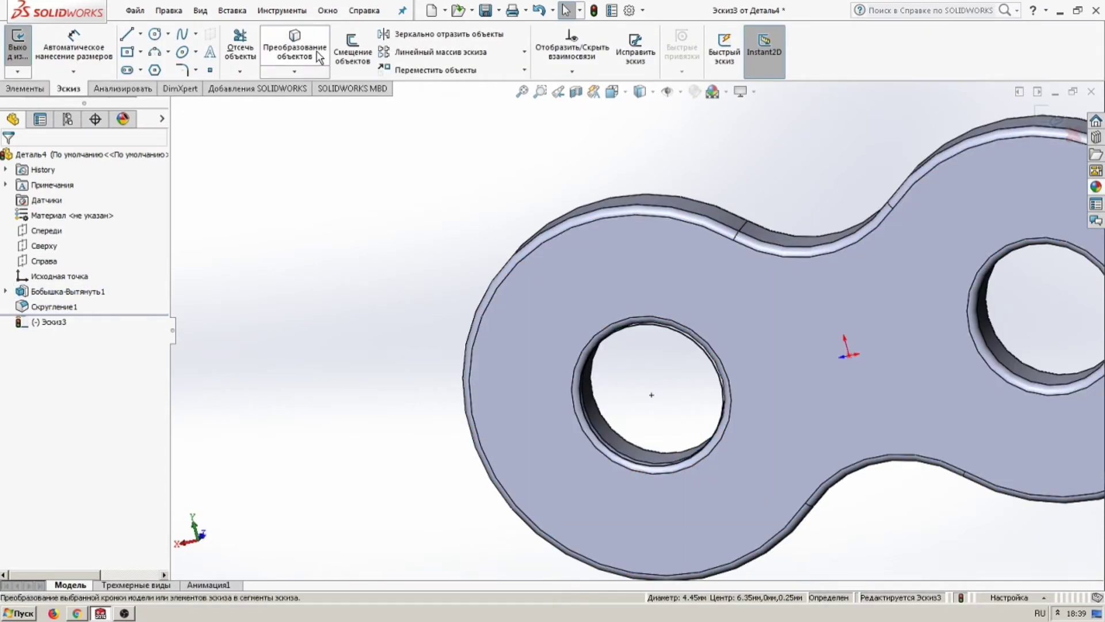
pyautogui.click(154, 33)
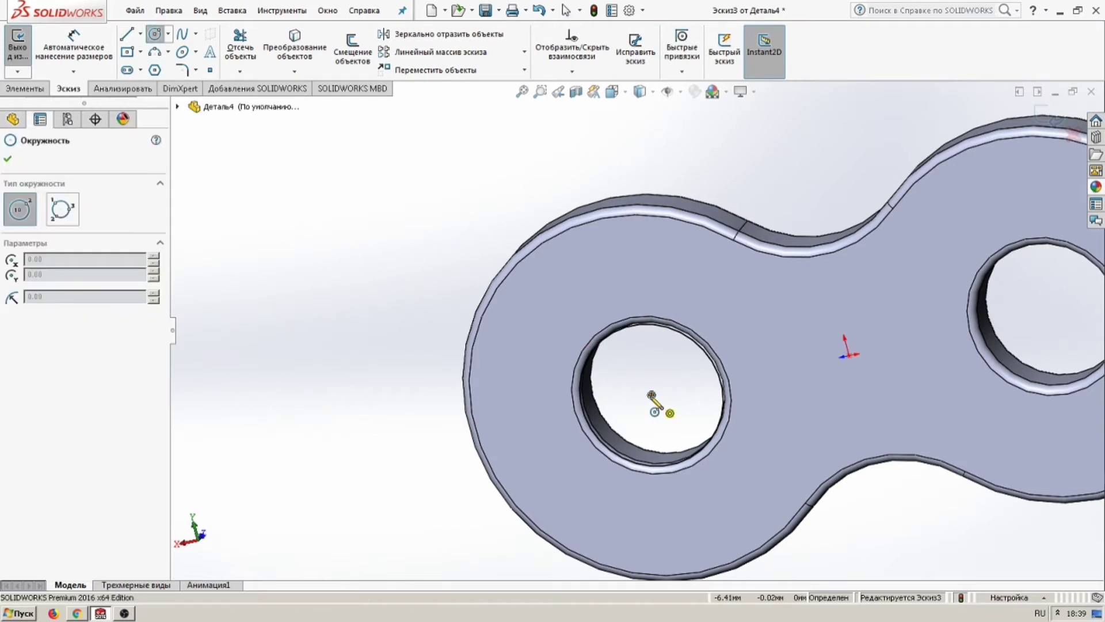
pyautogui.click(651, 395)
pyautogui.click(618, 487)
pyautogui.write('8,51/2')
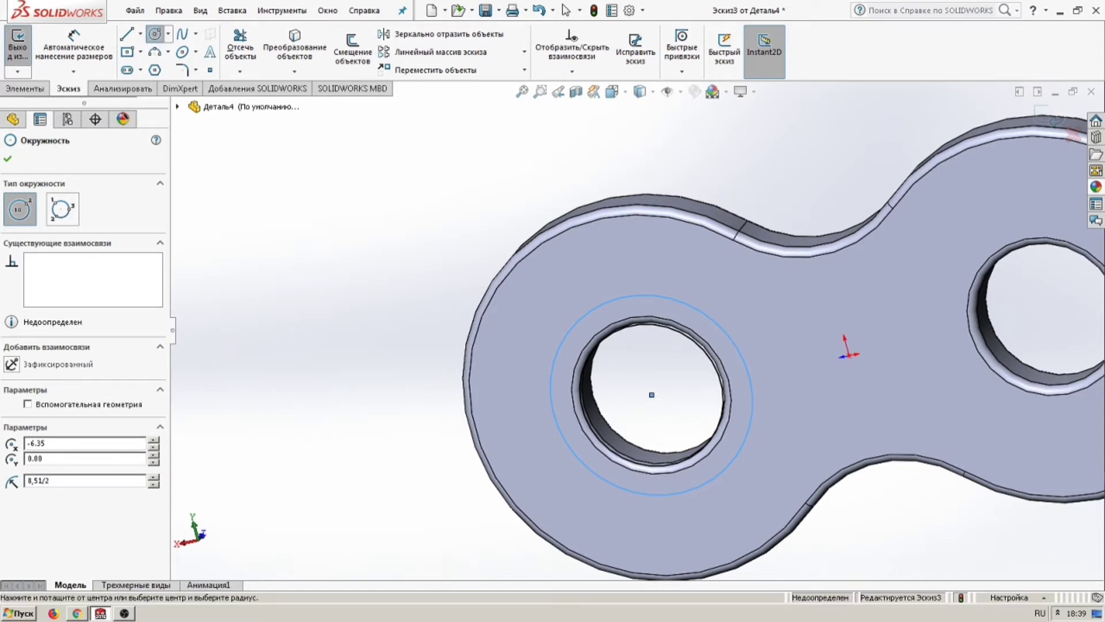
pyautogui.write('4.255')
pyautogui.press('Return')
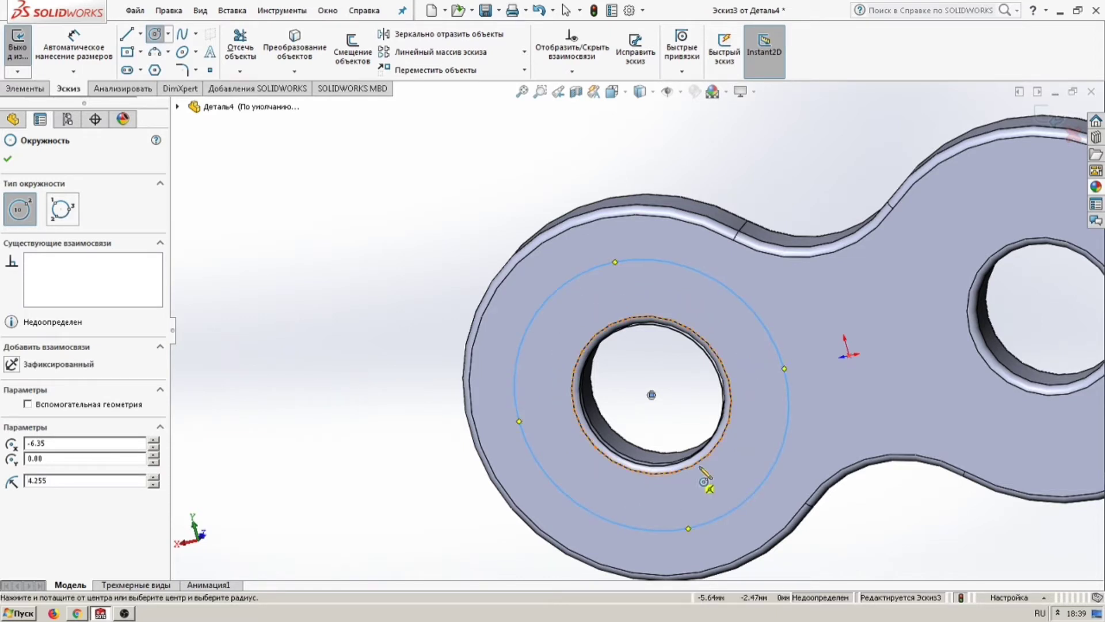
pyautogui.click(314, 356)
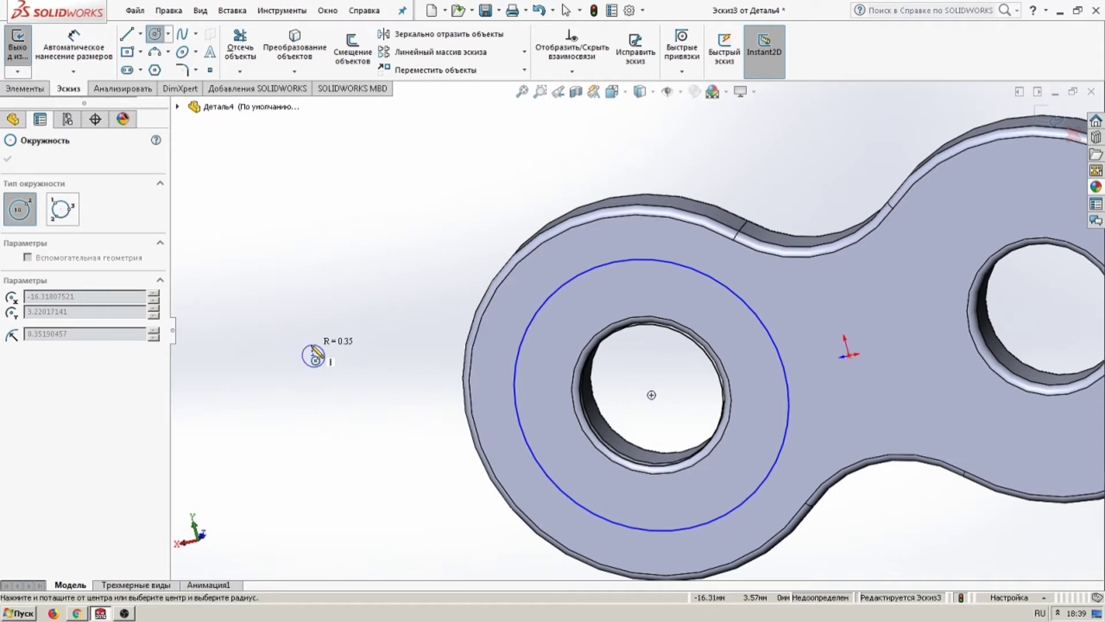
pyautogui.press('Escape')
pyautogui.click(23, 90)
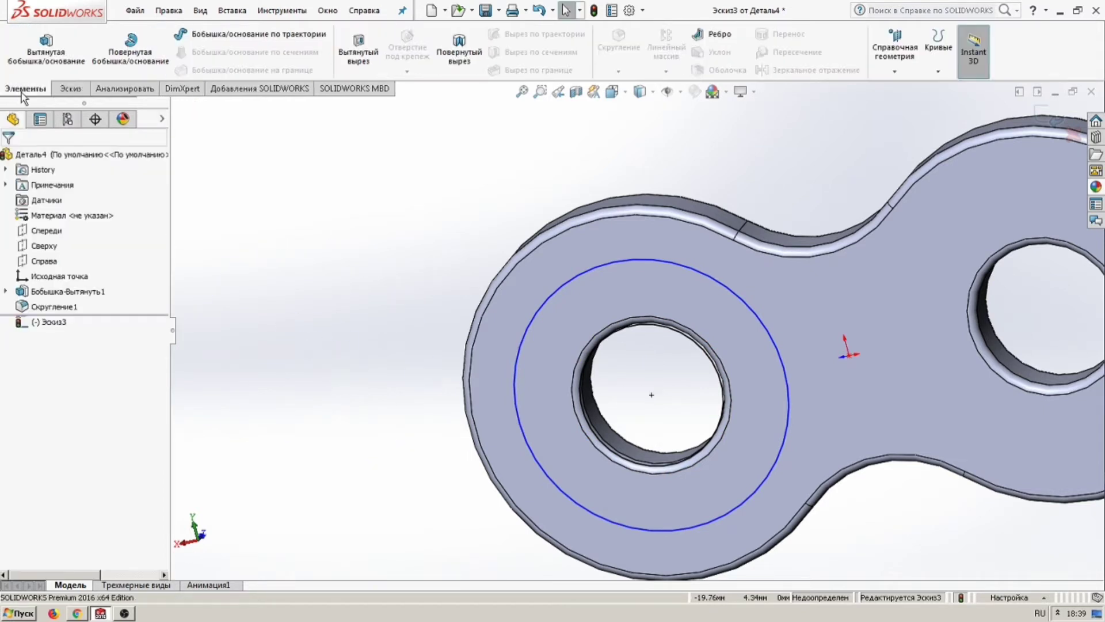
# - Extrude the circle into a 7.75 mm boss on the left hole
pyautogui.click(65, 65)
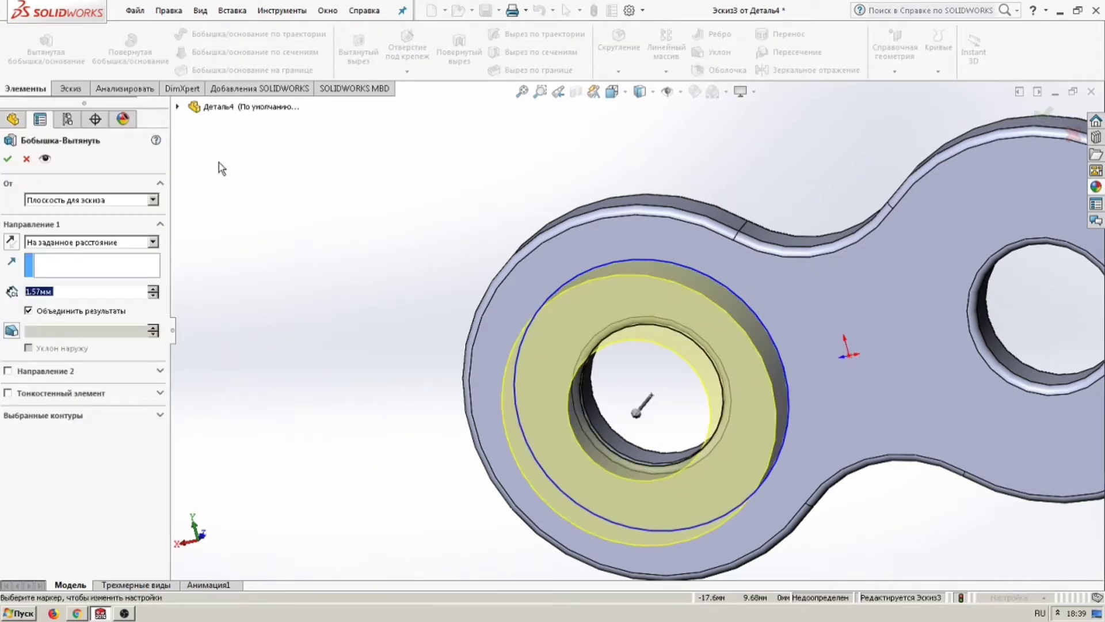
pyautogui.write('7.75')
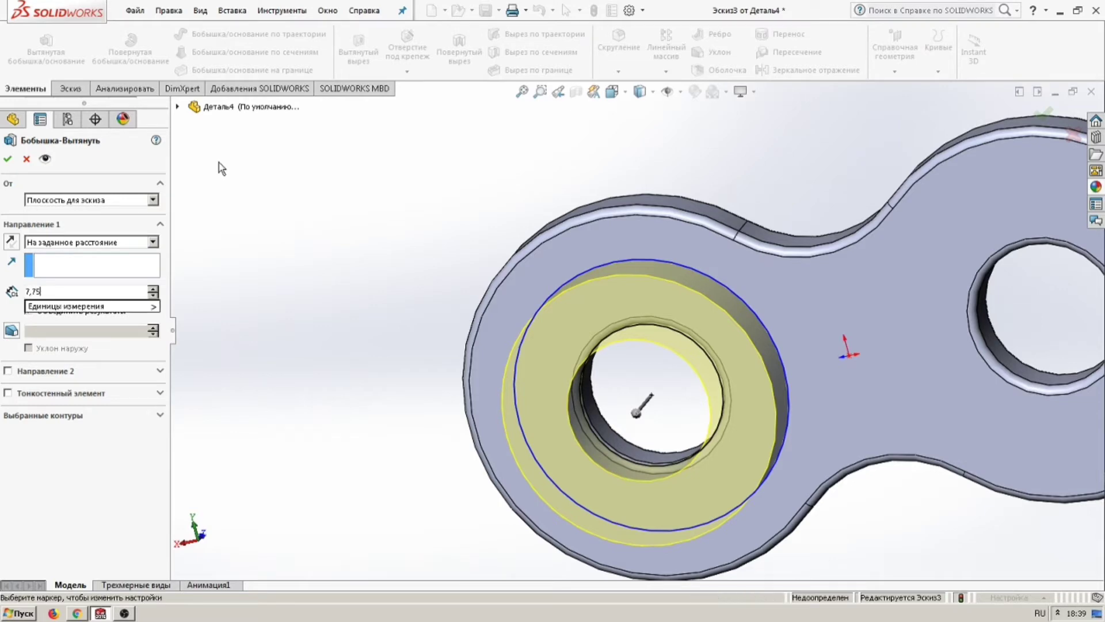
pyautogui.press('Return')
pyautogui.moveTo(222, 166); pyautogui.dragTo(441, 198, button='middle')
pyautogui.click(8, 159)
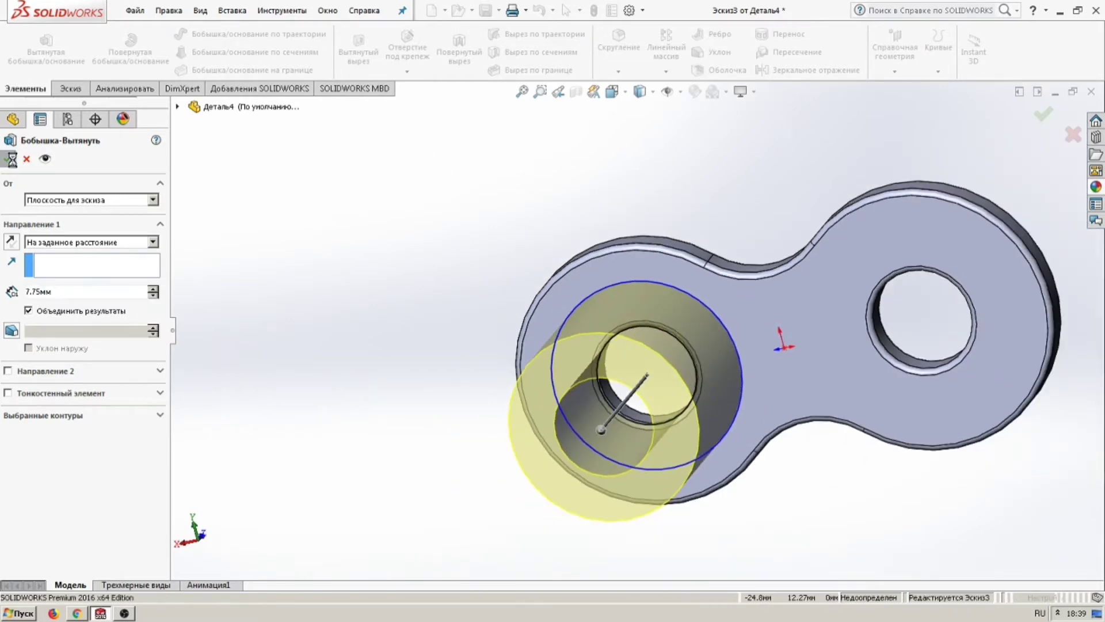
# - Mirror the second boss about the Right plane onto the right hole
pyautogui.scroll(-3, 408, 343)
pyautogui.click(806, 70)
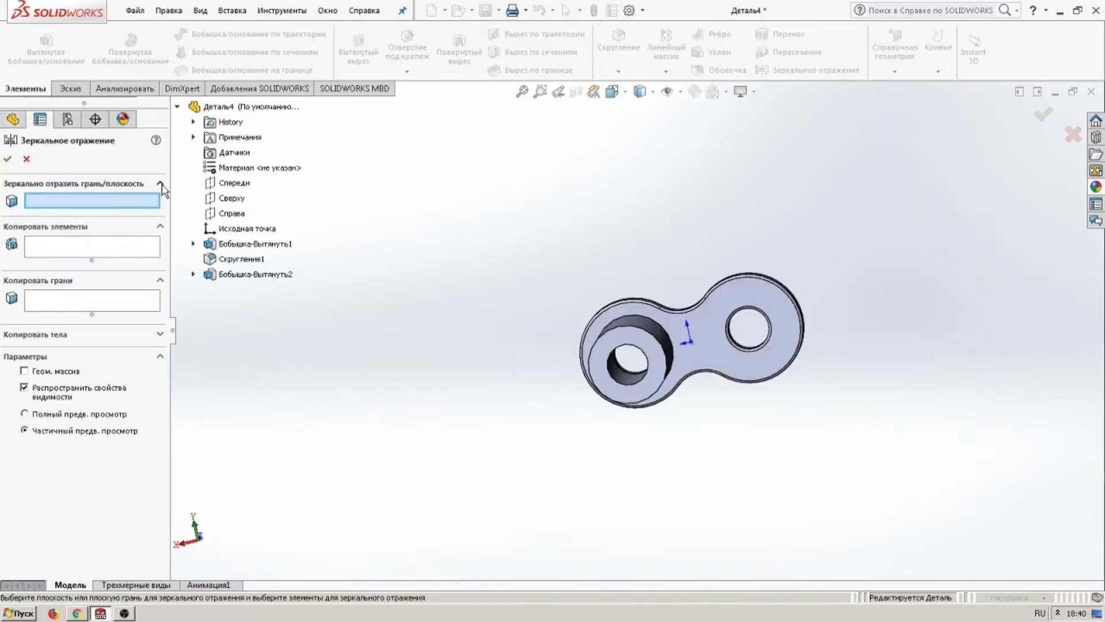
pyautogui.click(233, 214)
pyautogui.click(241, 275)
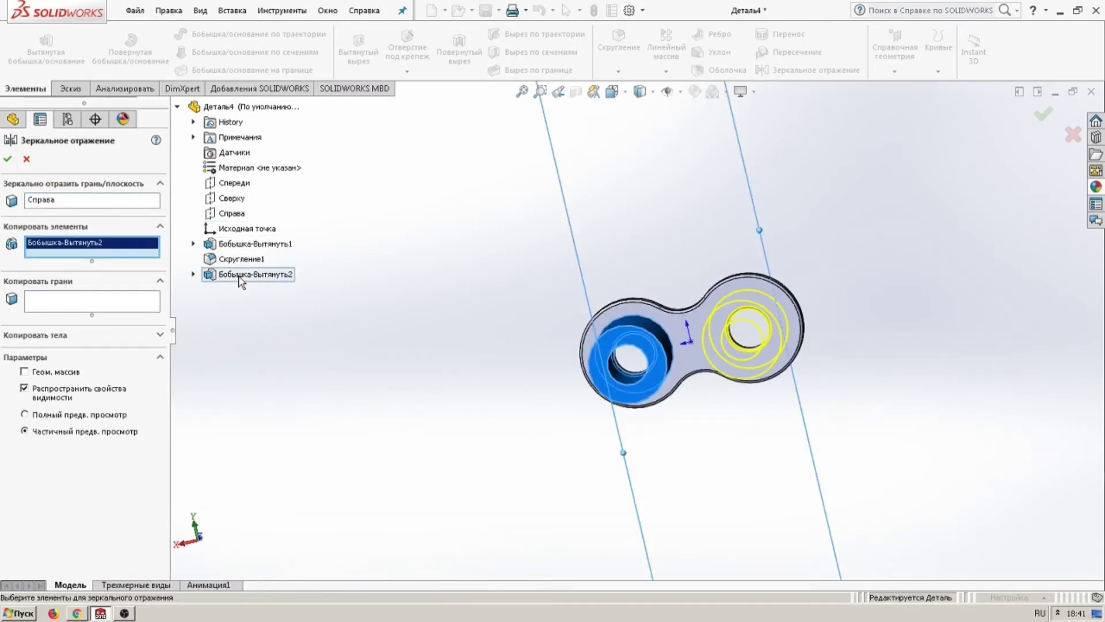
pyautogui.click(8, 160)
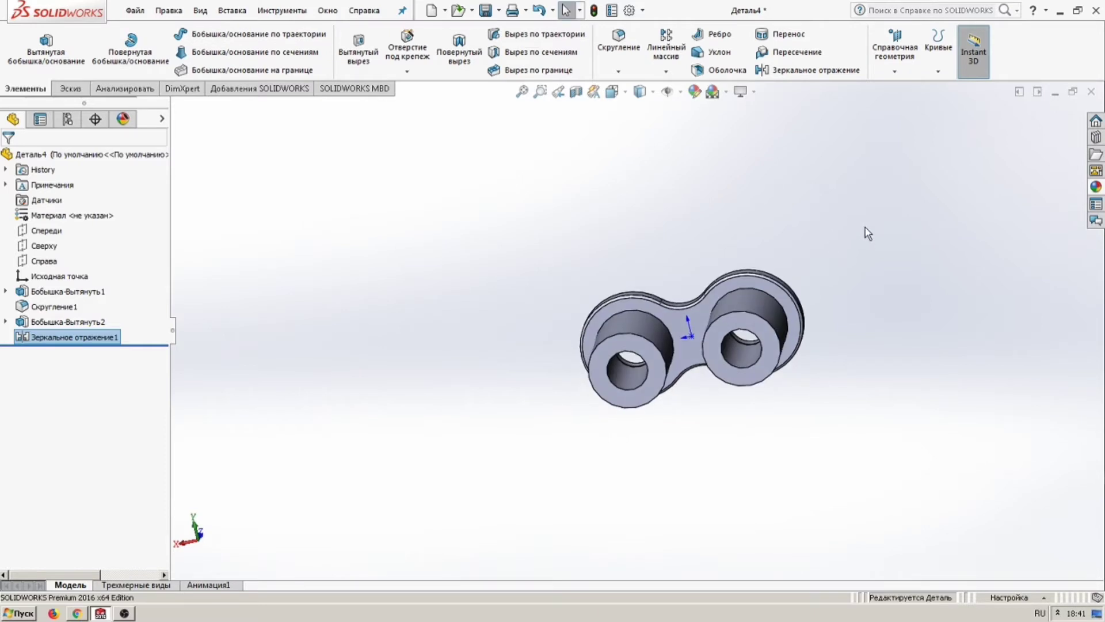
# - Create reference plane Плоскость1 offset 10 mm from the plate face
pyautogui.click(894, 72)
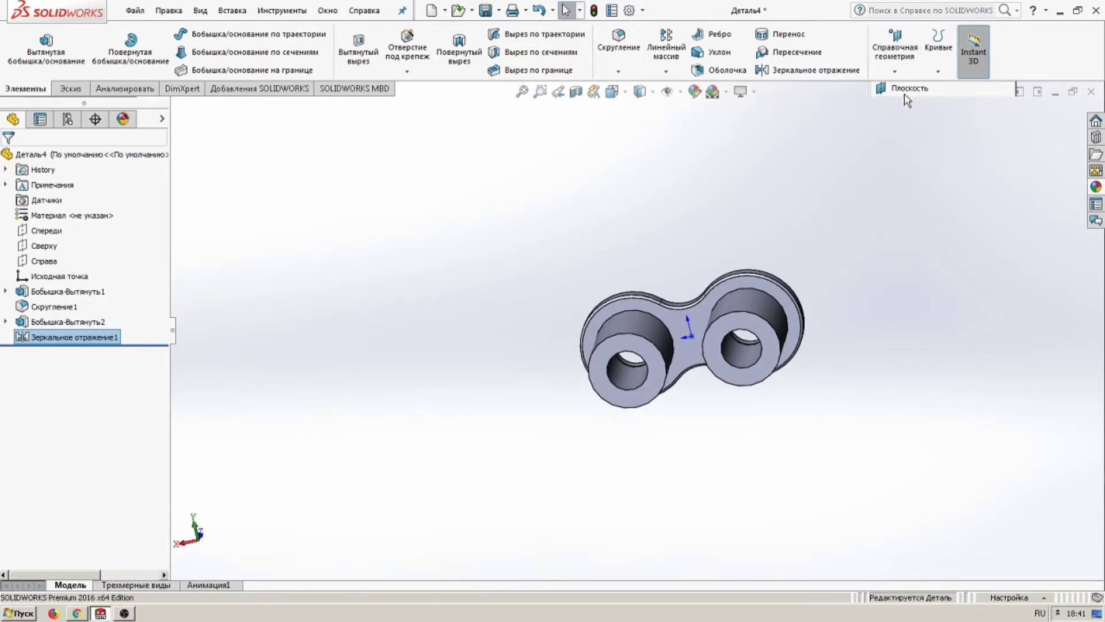
pyautogui.moveTo(769, 266); pyautogui.dragTo(730, 290, button='middle')
pyautogui.click(730, 290)
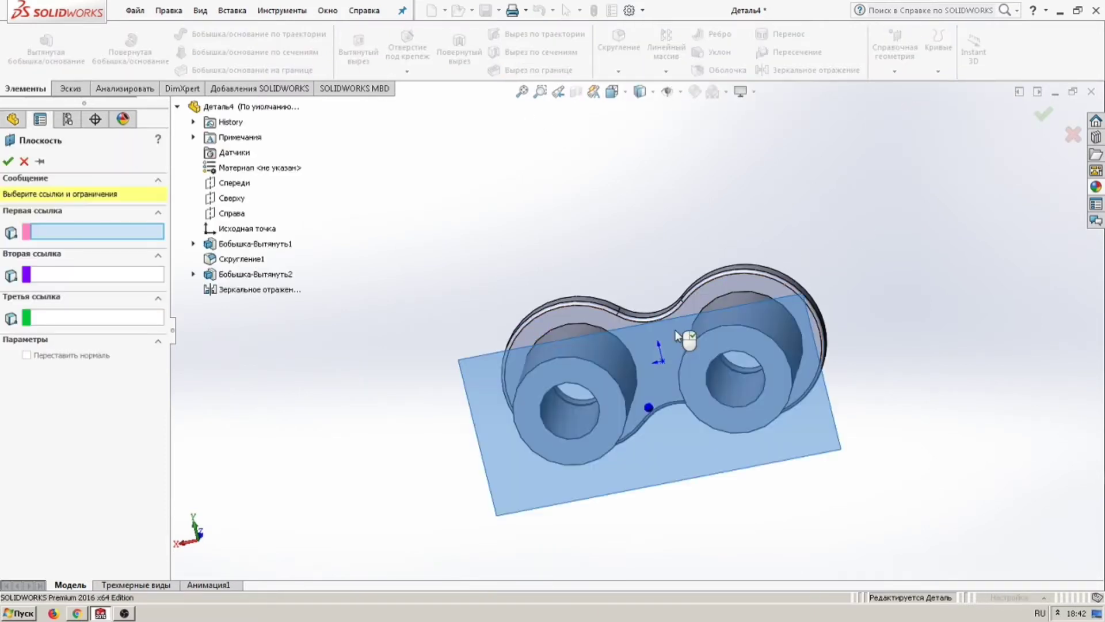
pyautogui.click(604, 395)
pyautogui.click(8, 161)
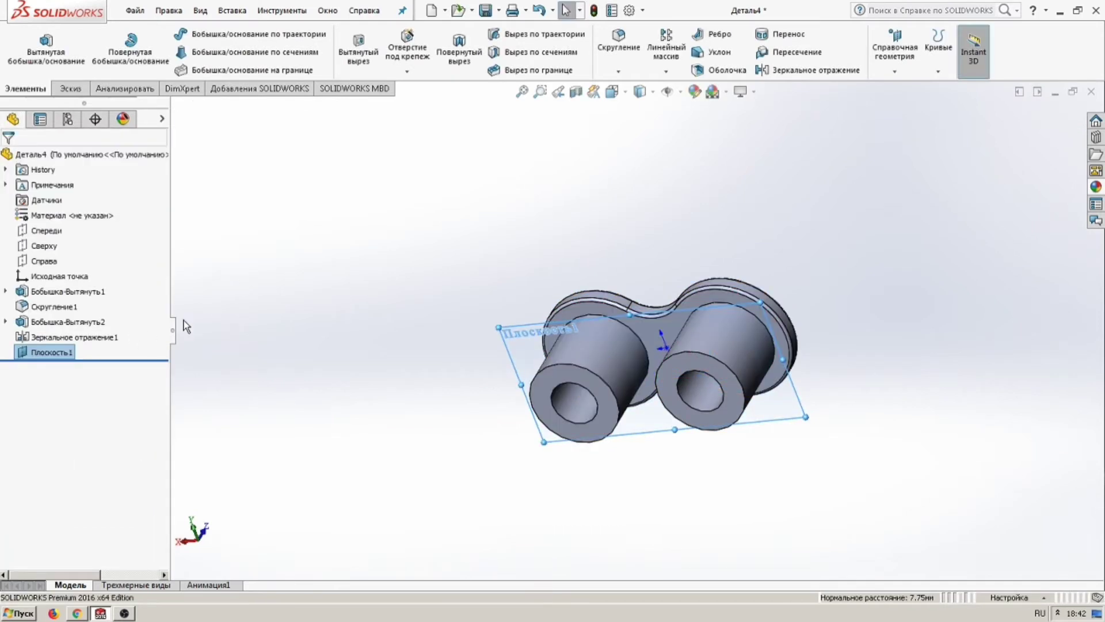
# - Mirror the first boss (the plate) about Плоскость1
pyautogui.click(771, 70)
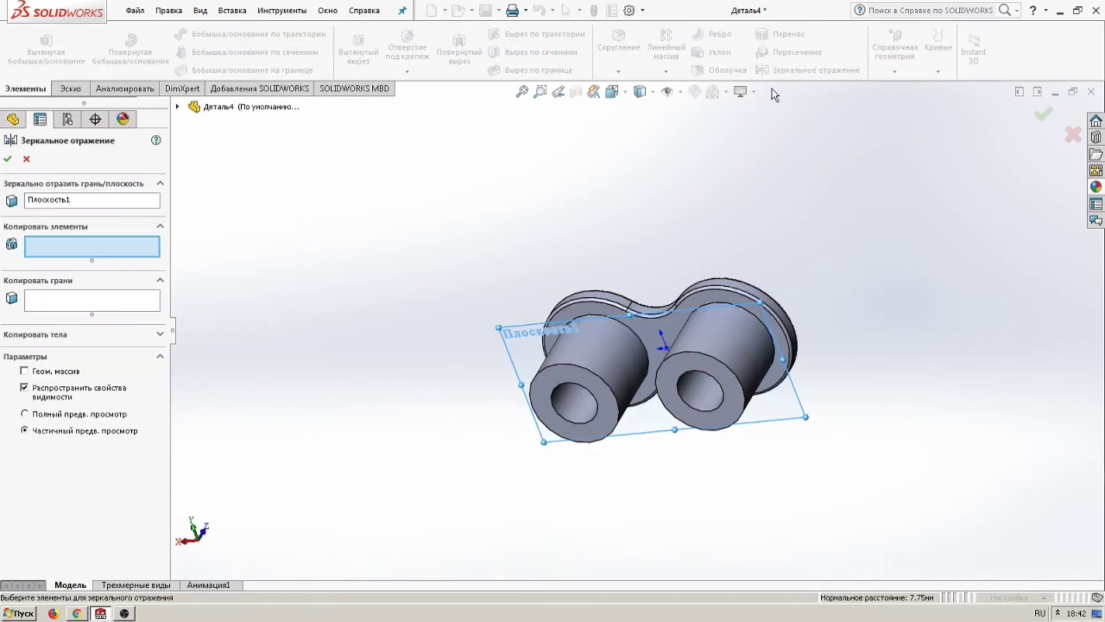
pyautogui.click(176, 107)
pyautogui.click(247, 246)
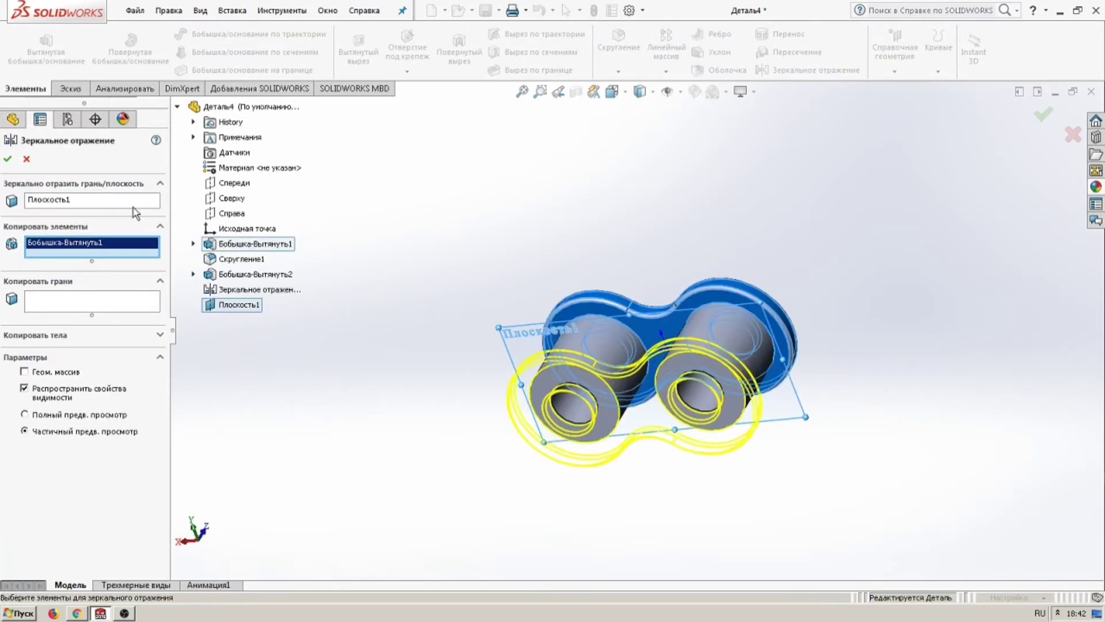
pyautogui.click(7, 159)
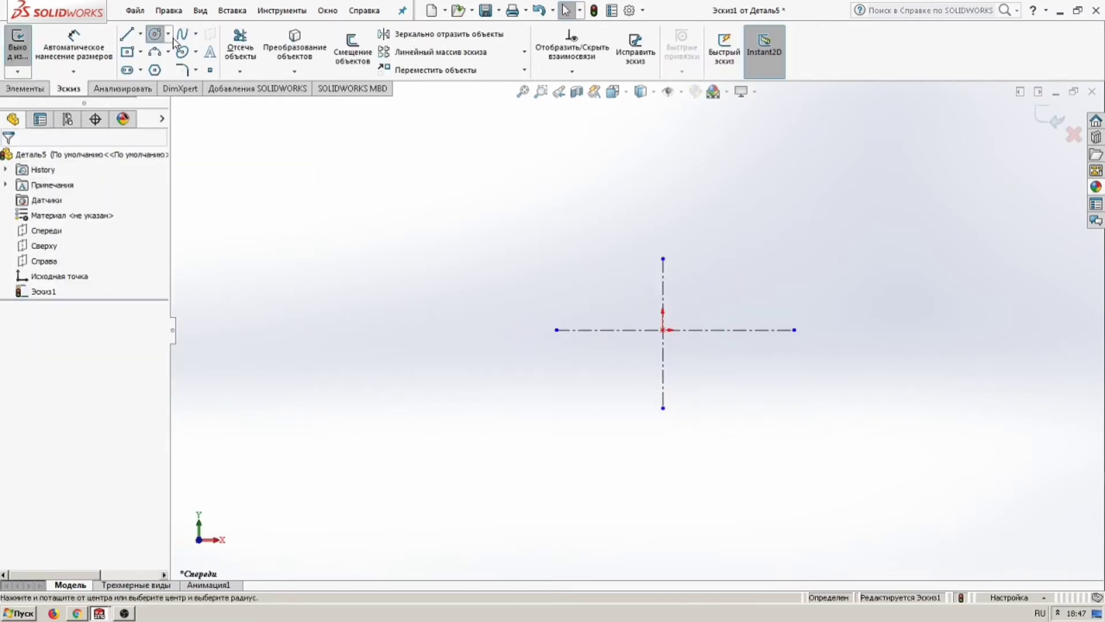
pyautogui.click(154, 34)
# - Draw two concentric circles centred on the horizontal centreline, right of the origin
pyautogui.click(743, 330)
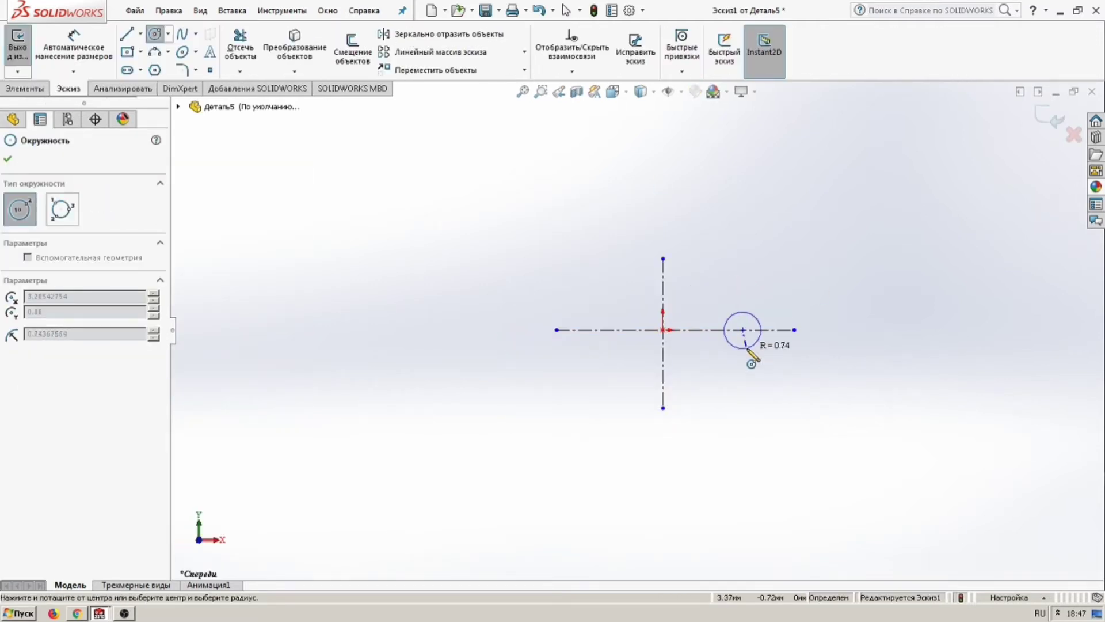
pyautogui.click(752, 357)
pyautogui.write('10,63')
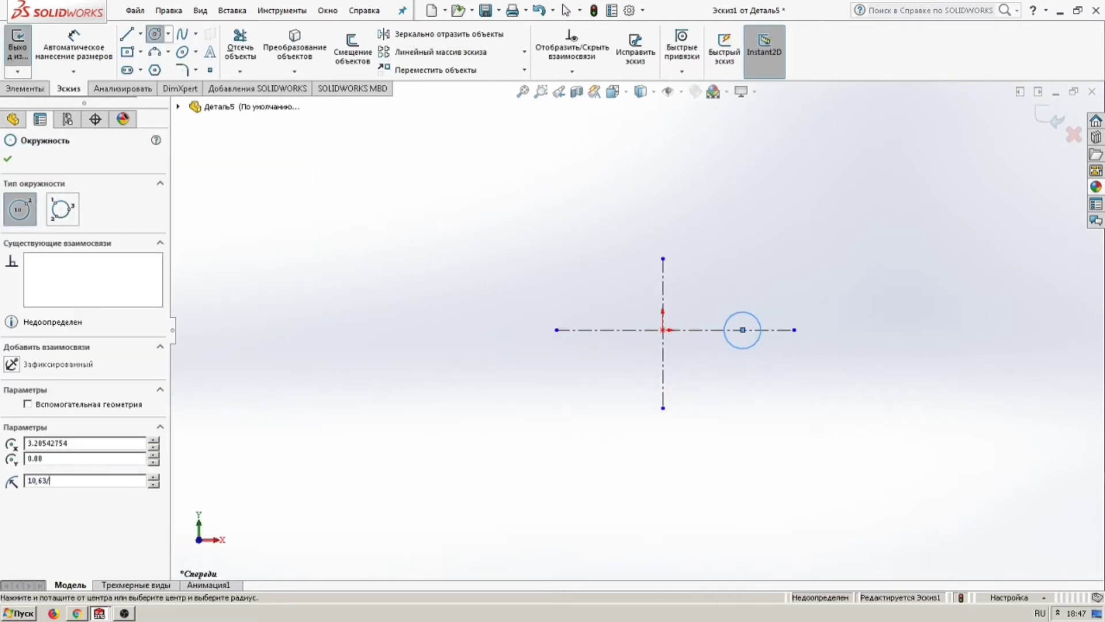
pyautogui.write('2')
pyautogui.press('Return')
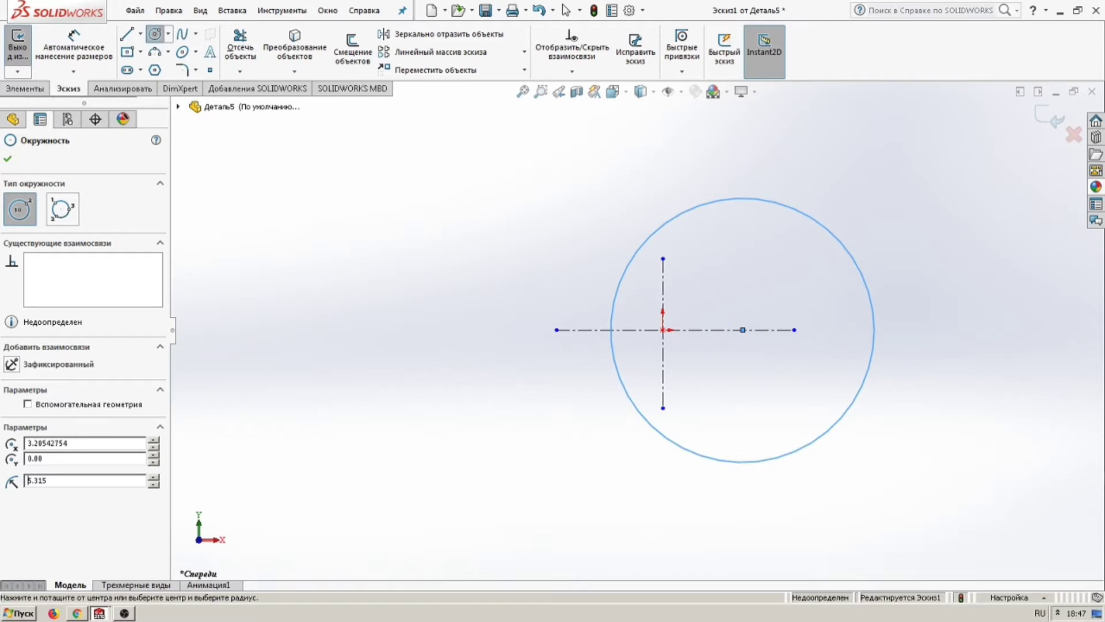
pyautogui.click(742, 341)
pyautogui.press('Escape')
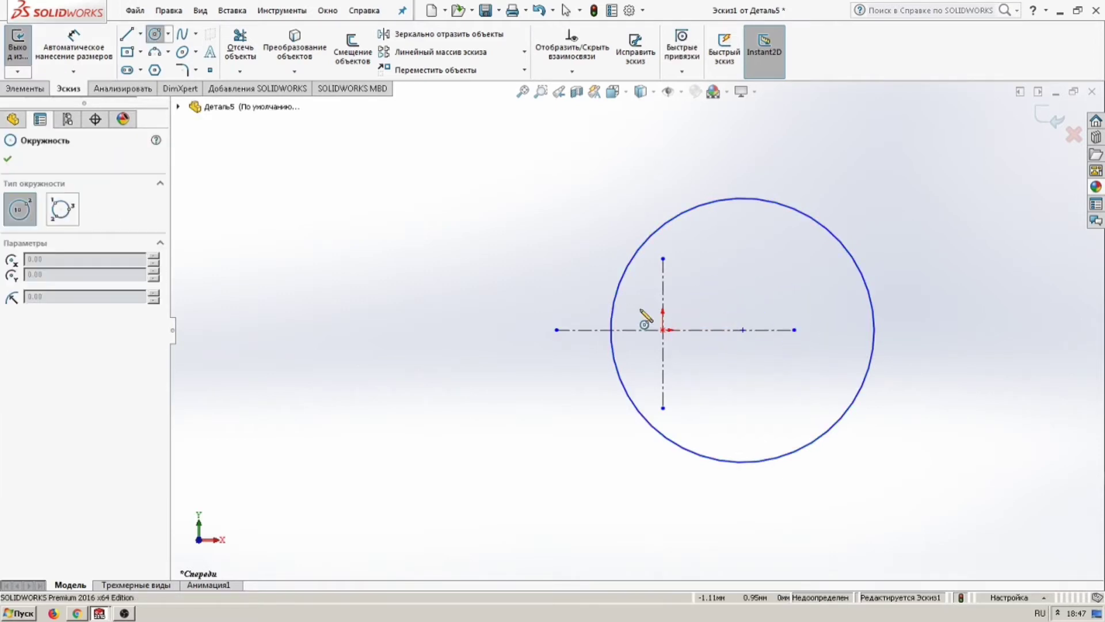
pyautogui.click(742, 330)
pyautogui.click(742, 359)
pyautogui.press('Escape')
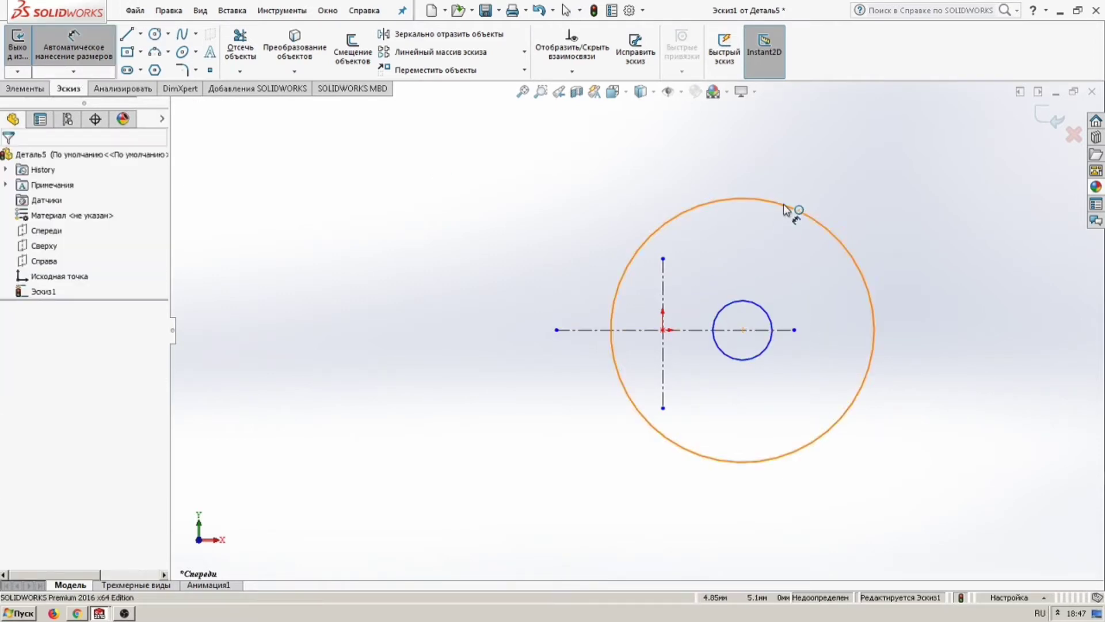
# - Dimension the outer circle at ⌀10.63 and the inner circle at ⌀4.44
pyautogui.click(786, 208)
pyautogui.click(864, 296)
pyautogui.click(806, 294)
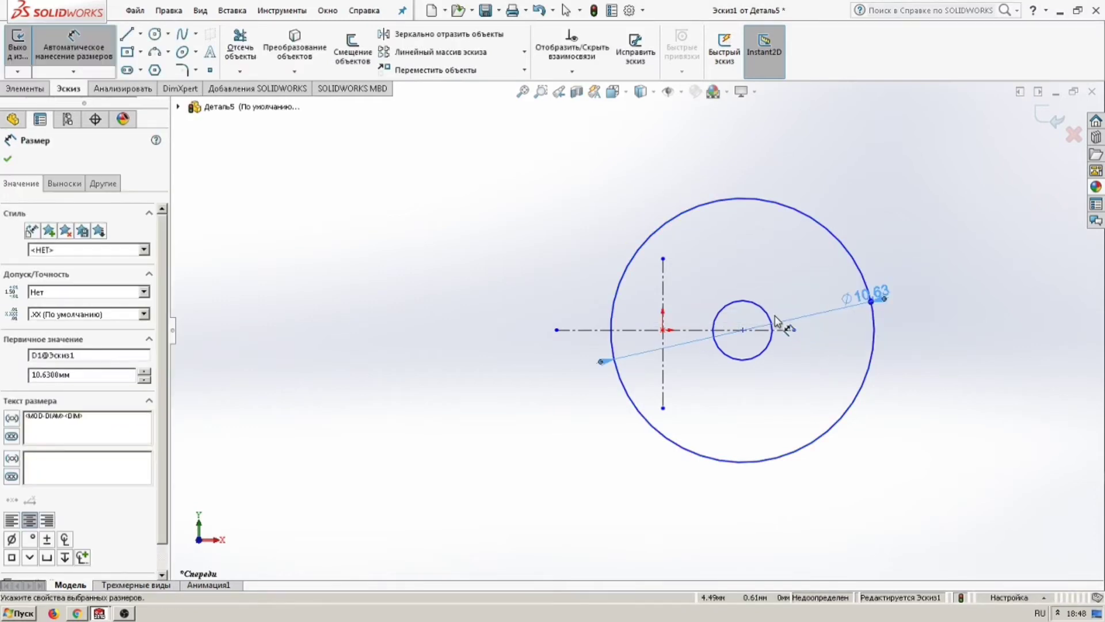
pyautogui.click(759, 303)
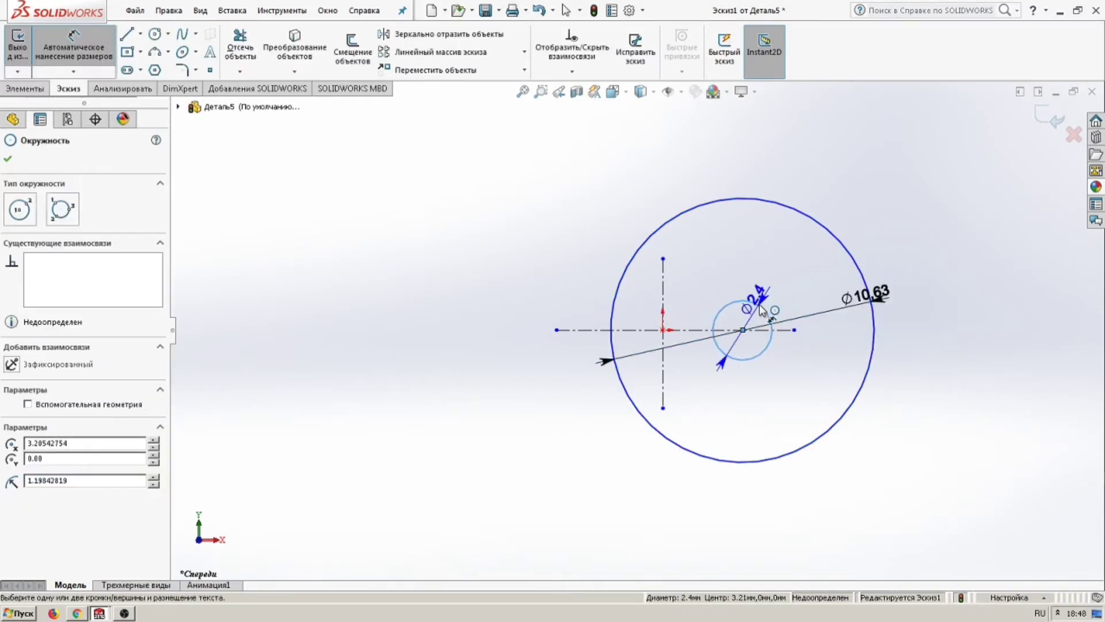
pyautogui.click(758, 304)
pyautogui.write('4,')
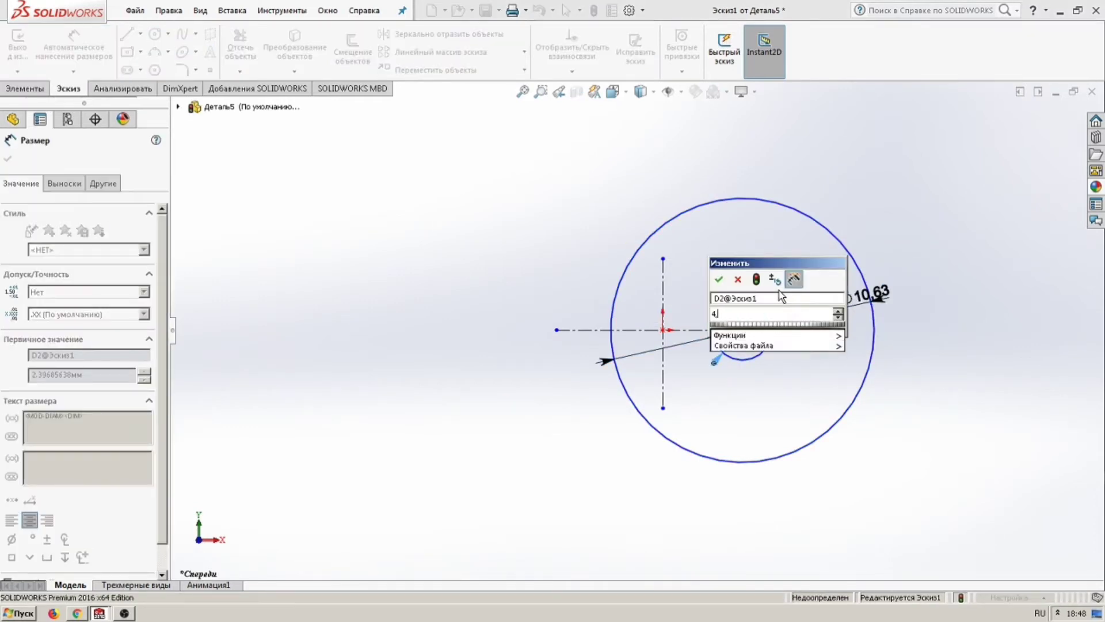
pyautogui.write('44')
pyautogui.click(719, 281)
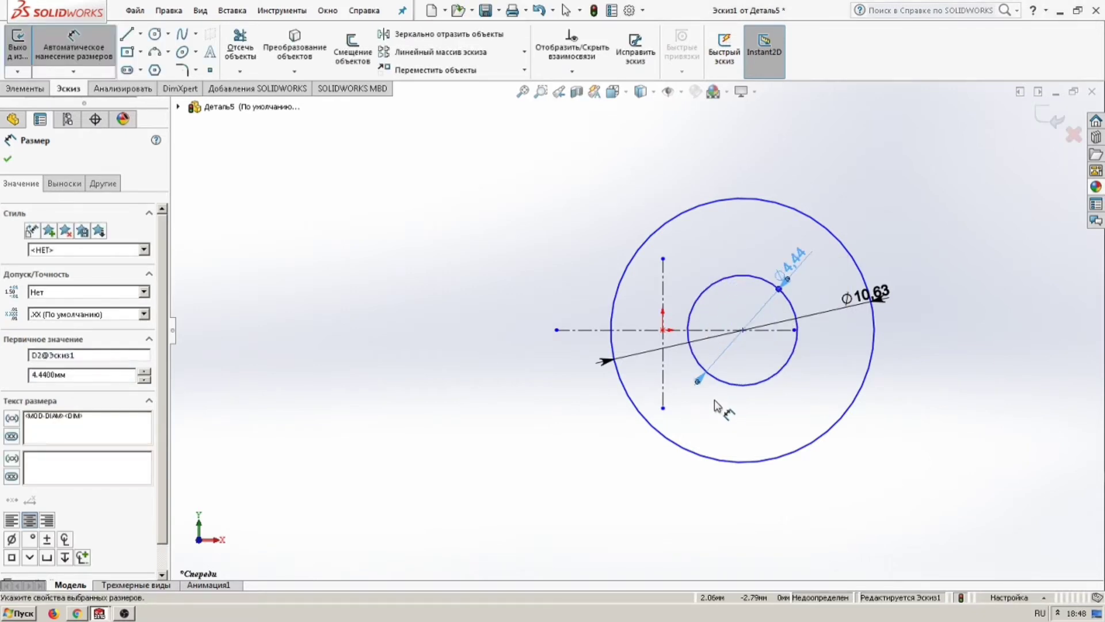
pyautogui.press('Escape')
# - Dimension the circles' centre 6,35 horizontally from the origin
pyautogui.click(74, 49)
pyautogui.click(743, 330)
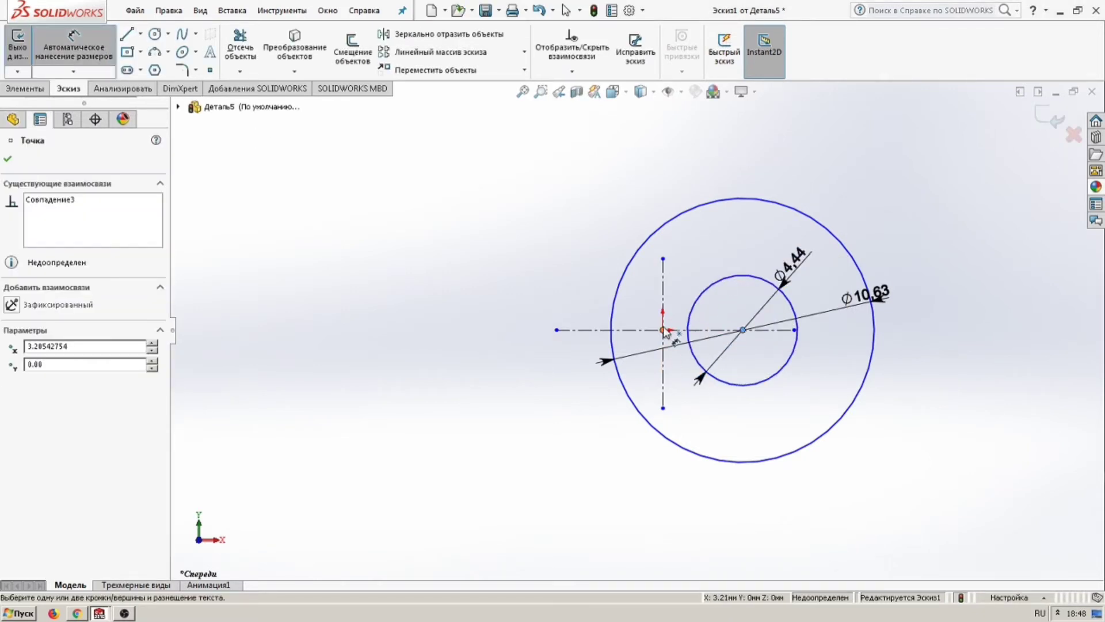
pyautogui.click(663, 330)
pyautogui.click(705, 441)
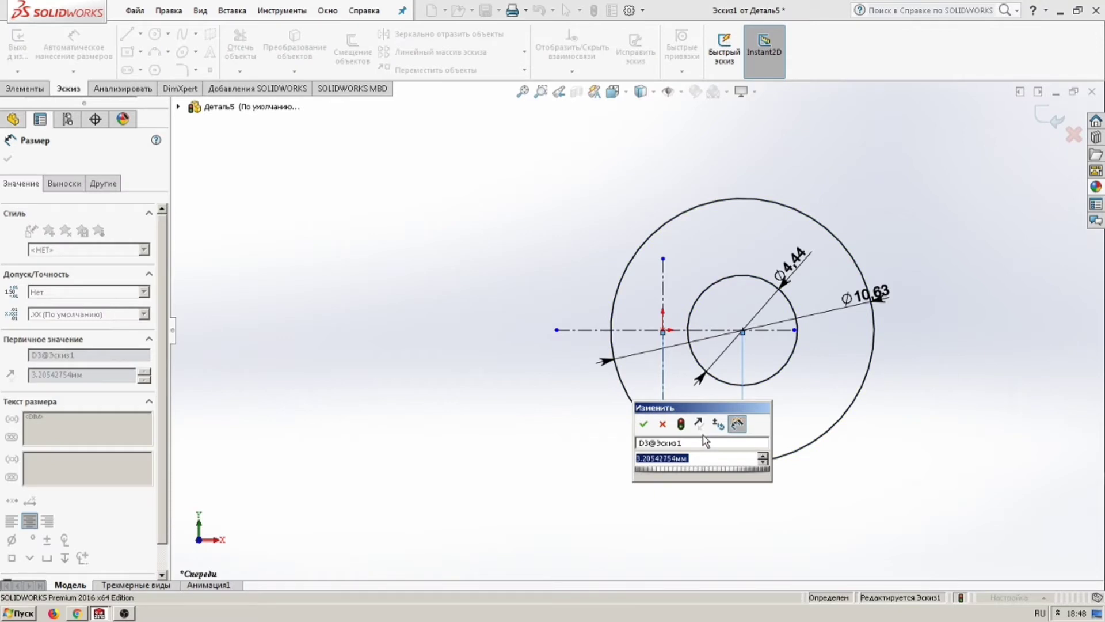
pyautogui.write('12,7/')
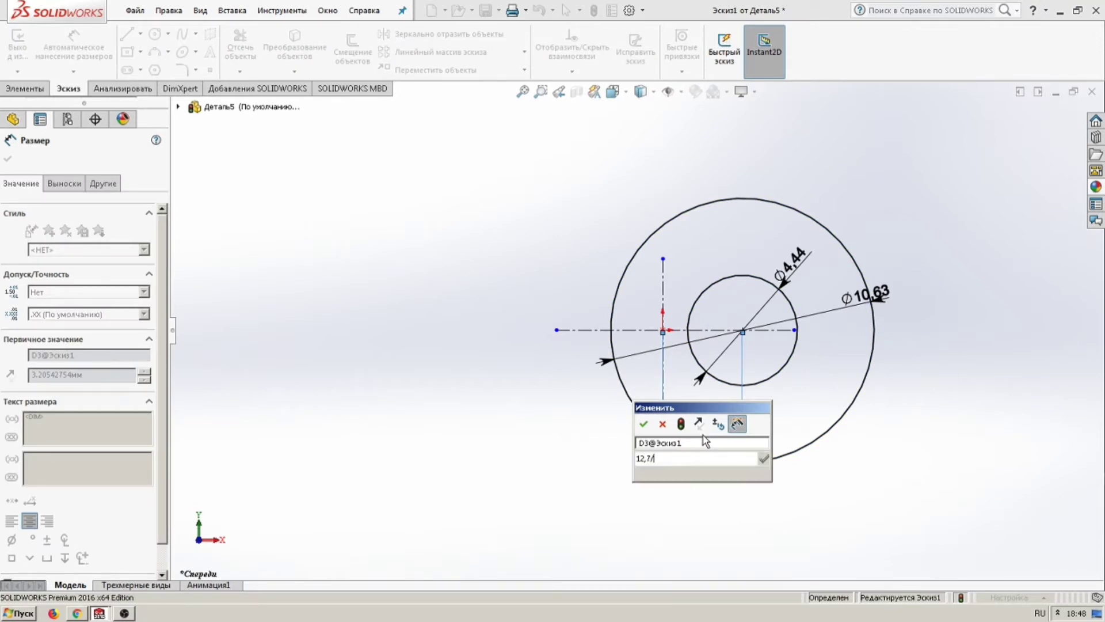
pyautogui.write('2')
pyautogui.press('Return')
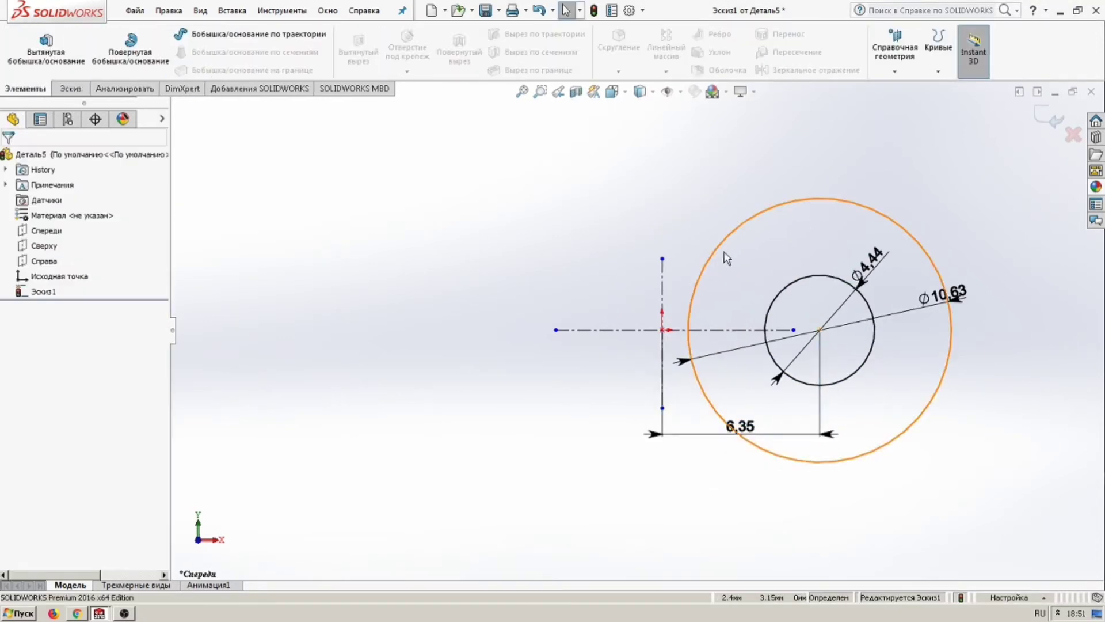
pyautogui.click(724, 253)
# - Mirror both circles across the vertical centreline Линия1, then begin an arc on the left circle
pyautogui.keyDown('ctrl'); pyautogui.click(797, 285); pyautogui.keyUp('ctrl')
pyautogui.click(77, 90)
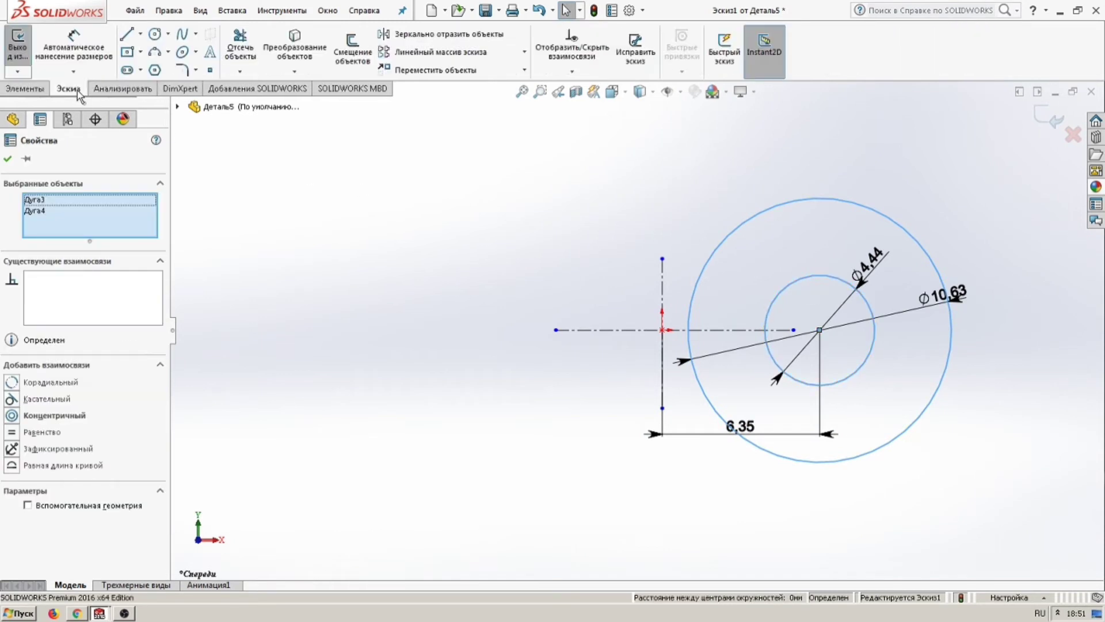
pyautogui.click(421, 34)
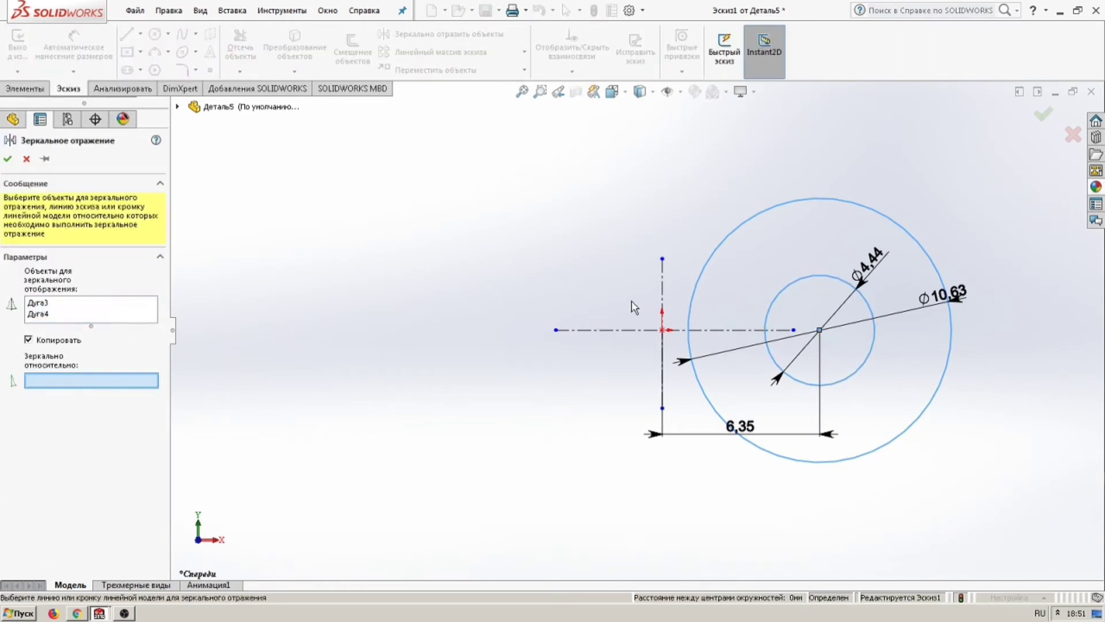
pyautogui.click(662, 296)
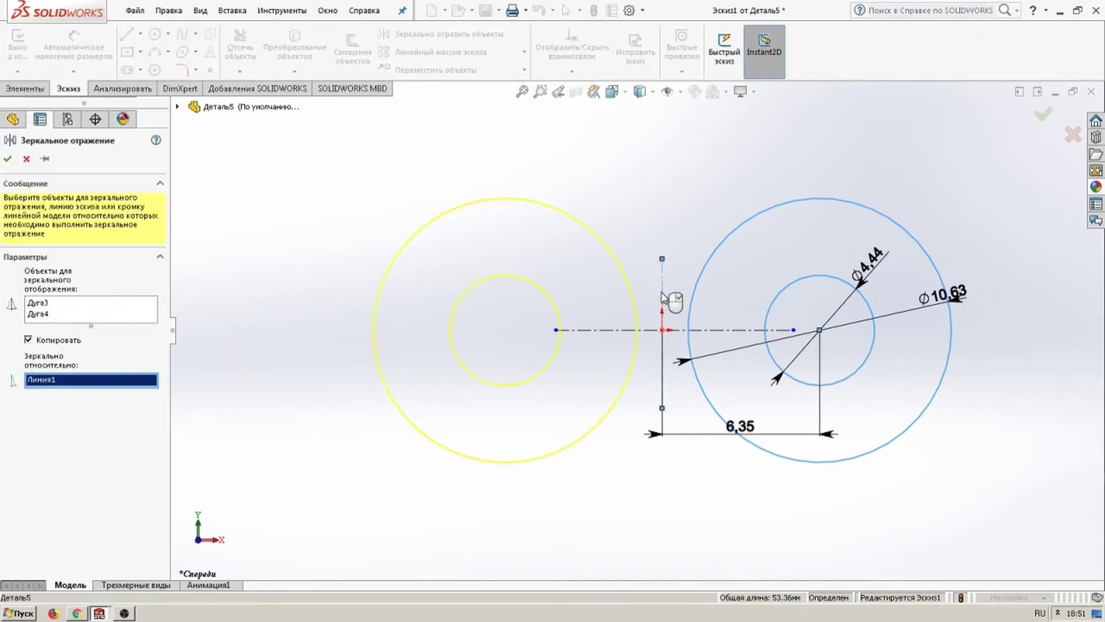
pyautogui.click(8, 160)
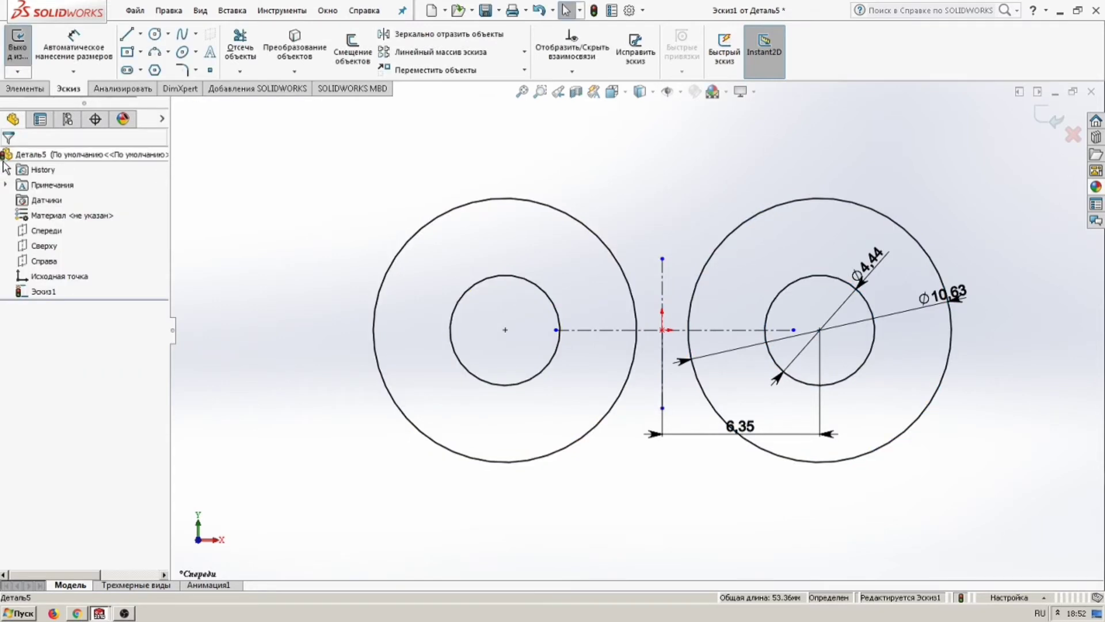
pyautogui.click(155, 55)
pyautogui.click(602, 239)
# - Finish the three-point arc bridging the tops of the two outer circles
pyautogui.click(719, 244)
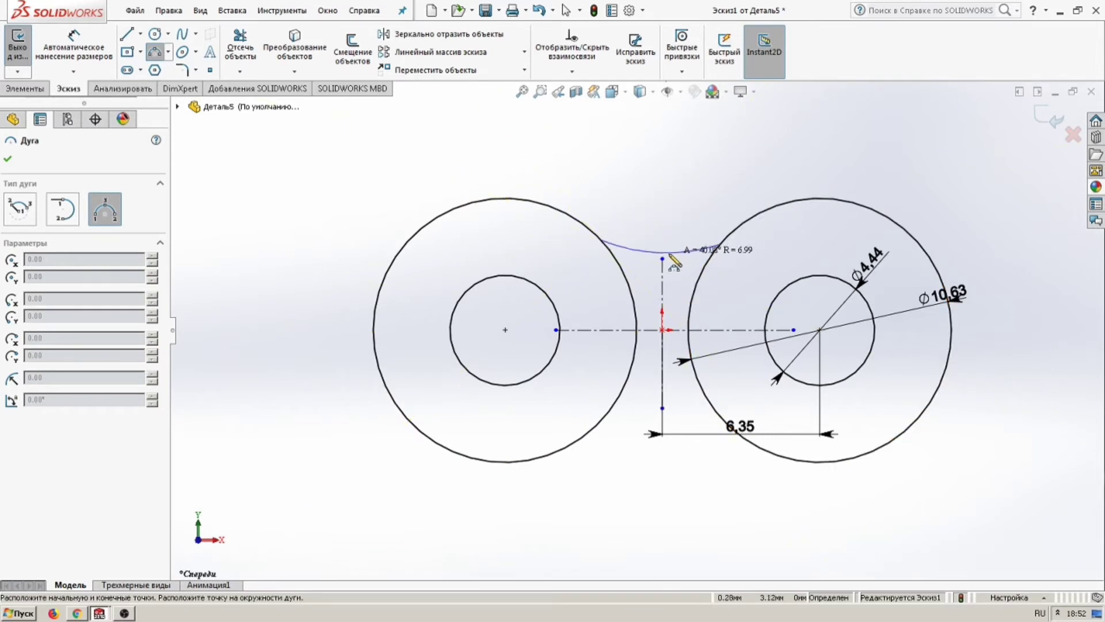
pyautogui.click(669, 256)
pyautogui.press('Escape')
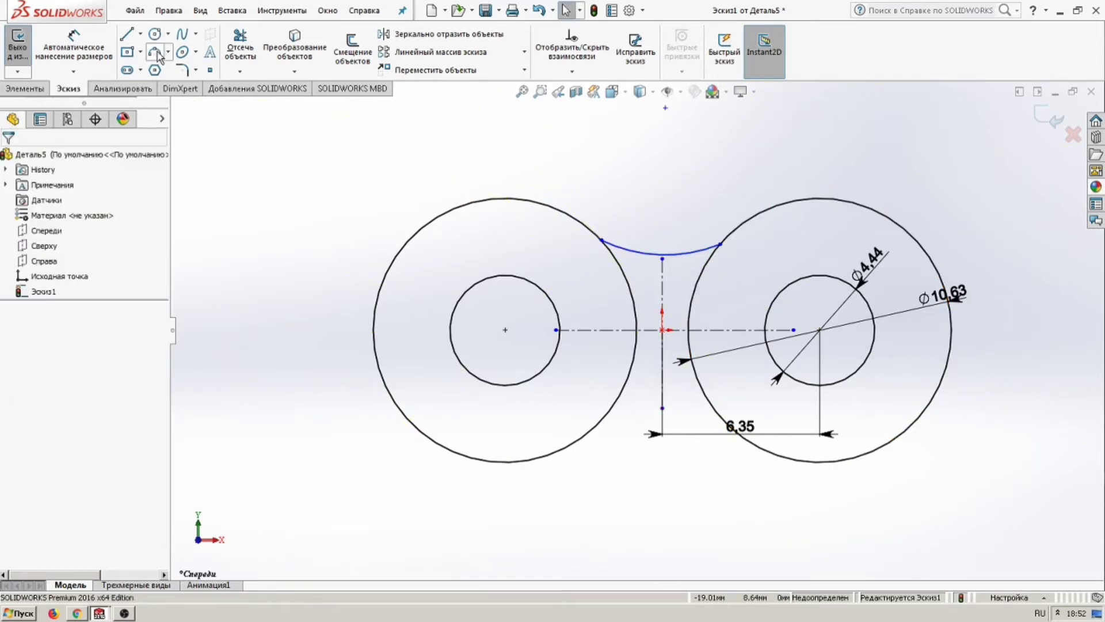
pyautogui.click(158, 56)
pyautogui.press('Escape')
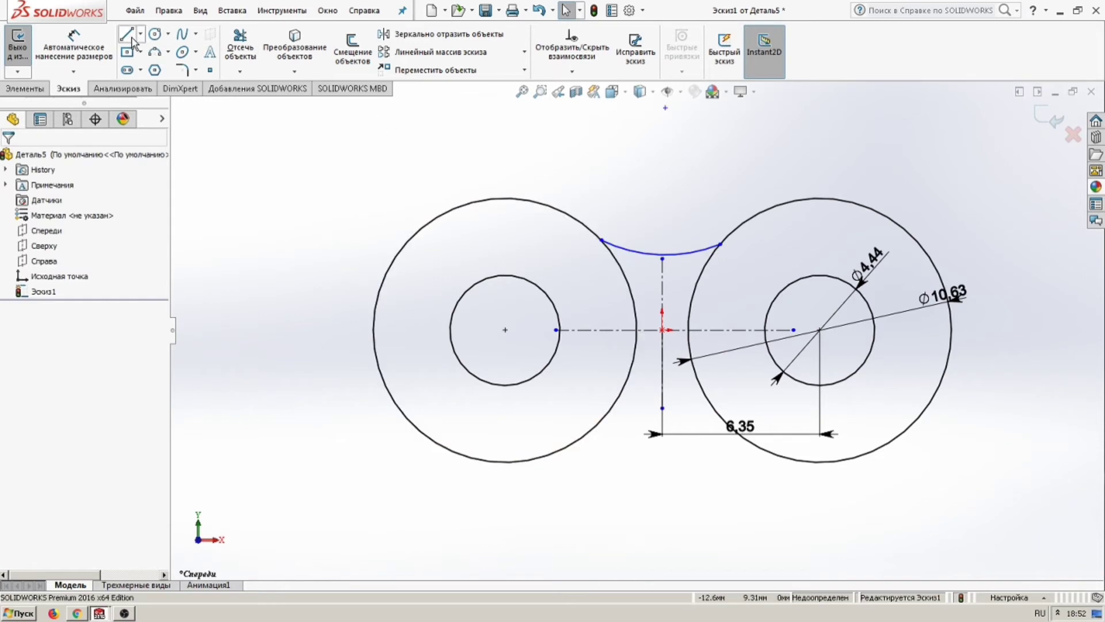
# - Set the bridging arc's radius to 3.58
pyautogui.click(632, 250)
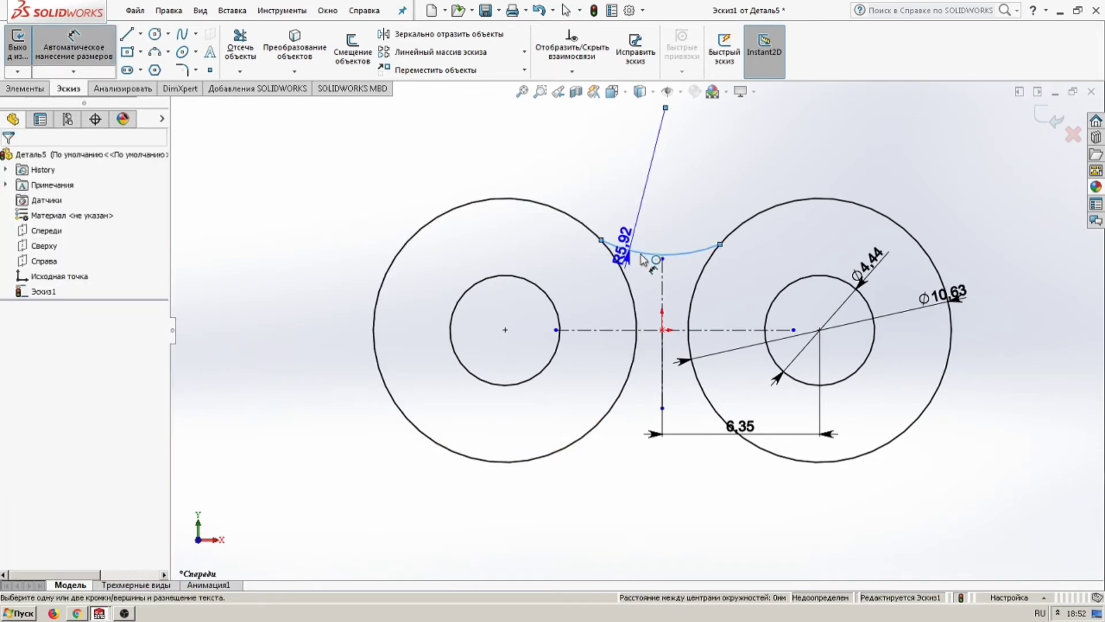
pyautogui.press('Escape')
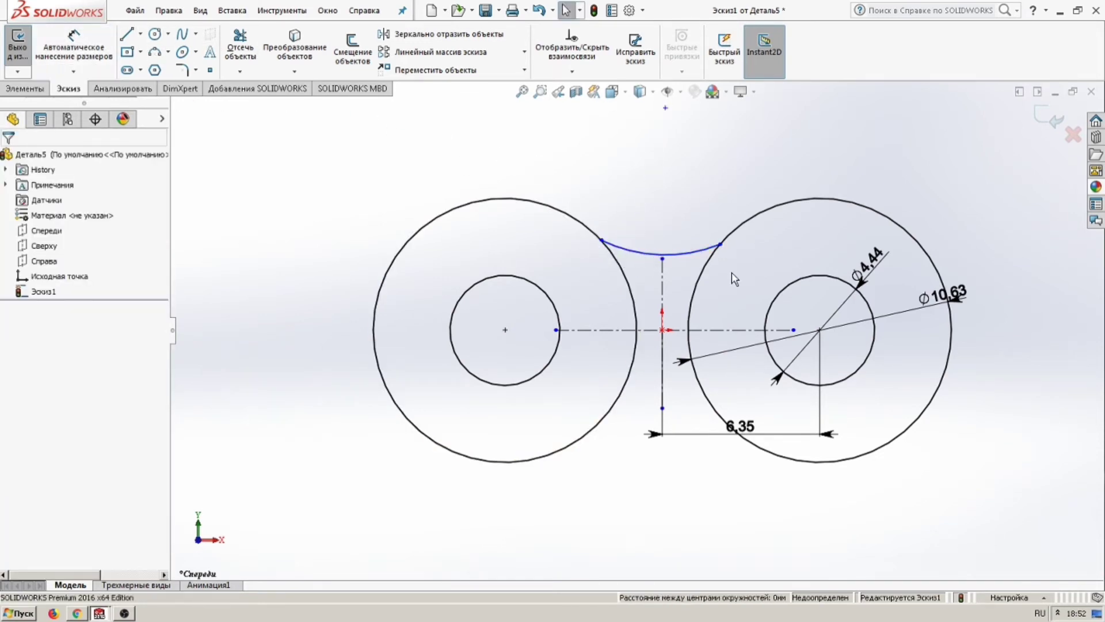
pyautogui.click(648, 264)
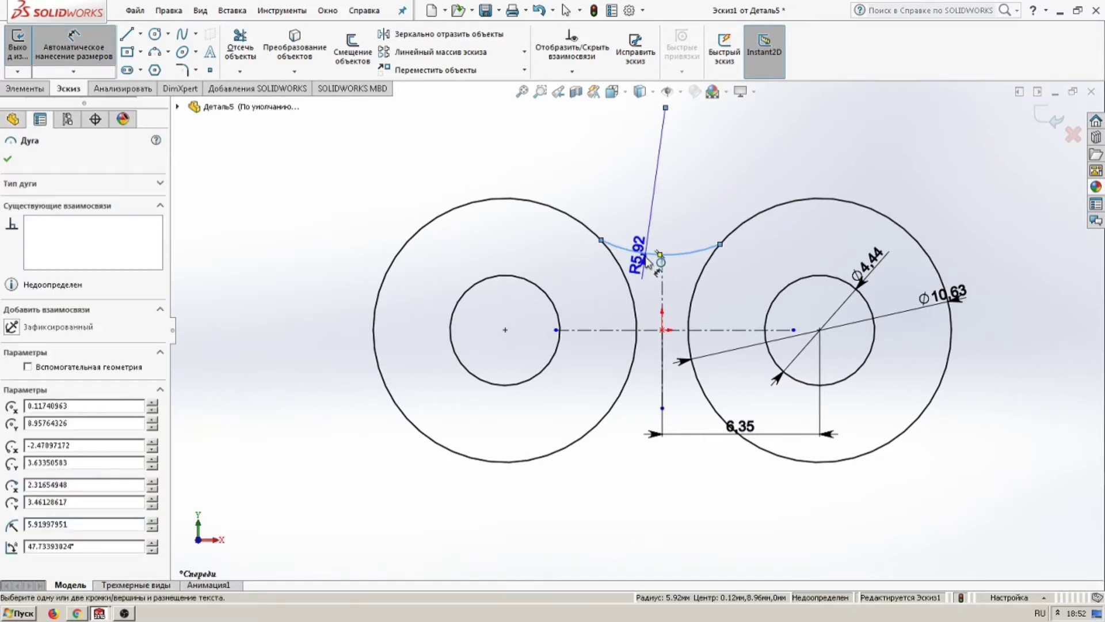
pyautogui.press('Escape')
pyautogui.click(689, 253)
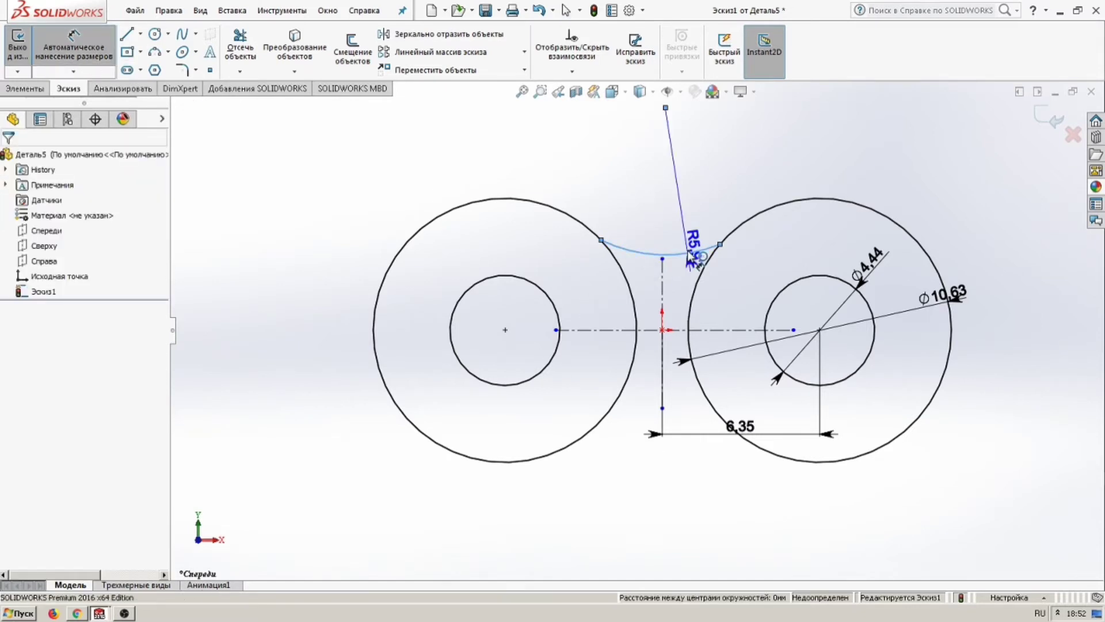
pyautogui.click(697, 261)
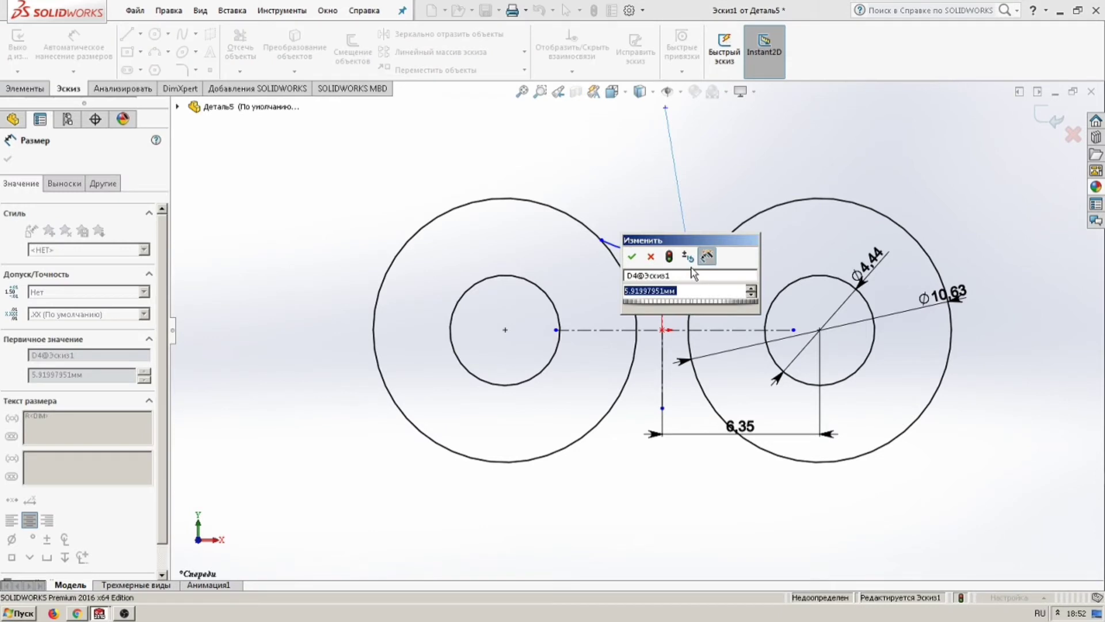
pyautogui.write('3.58')
pyautogui.press('Return')
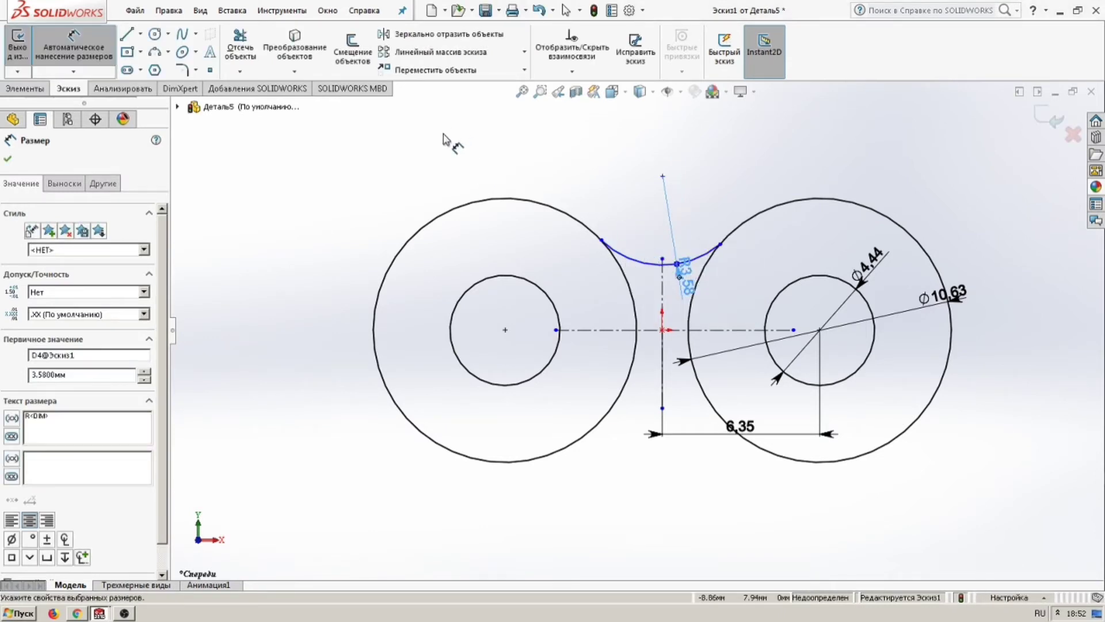
pyautogui.press('Escape')
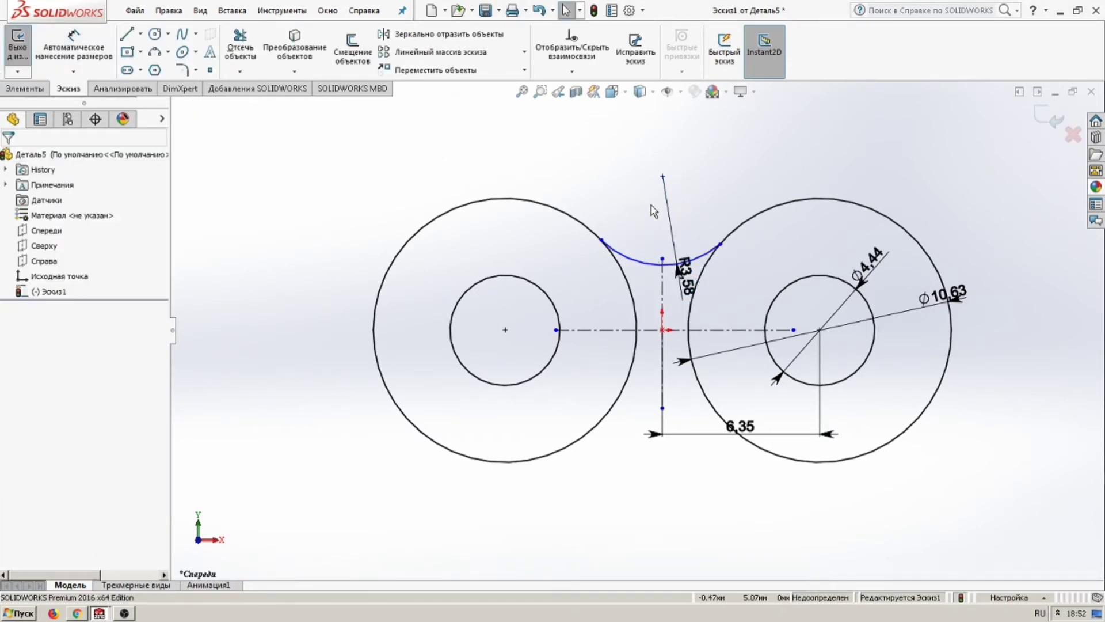
# - Make the top arc tangent to both outer circles
pyautogui.moveTo(630, 229); pyautogui.dragTo(581, 273)
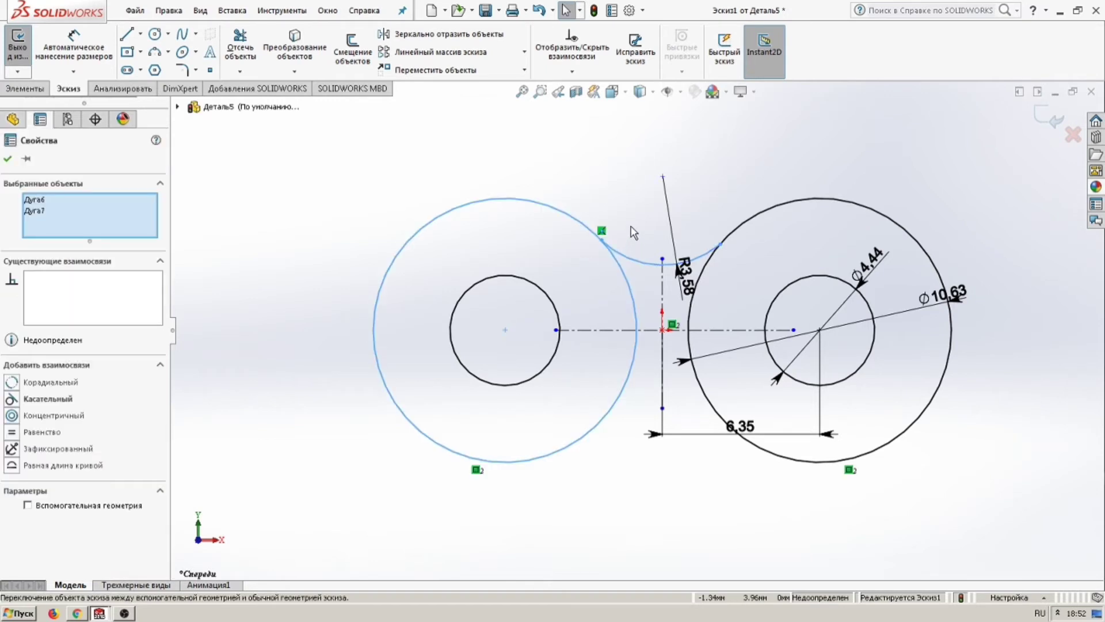
pyautogui.press('Escape')
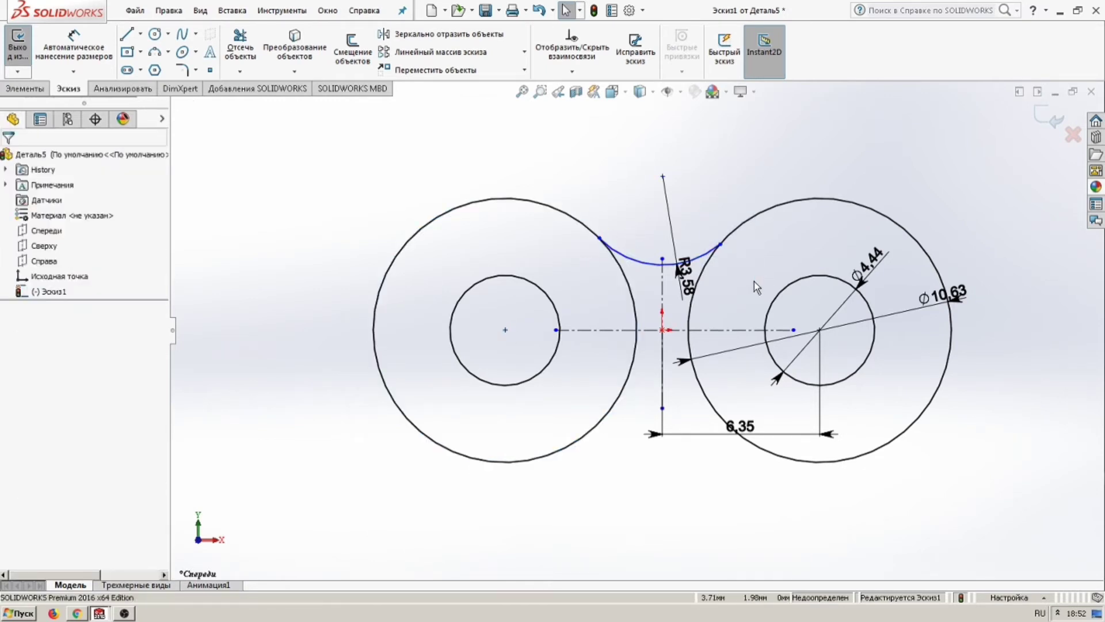
pyautogui.moveTo(730, 268); pyautogui.dragTo(667, 184)
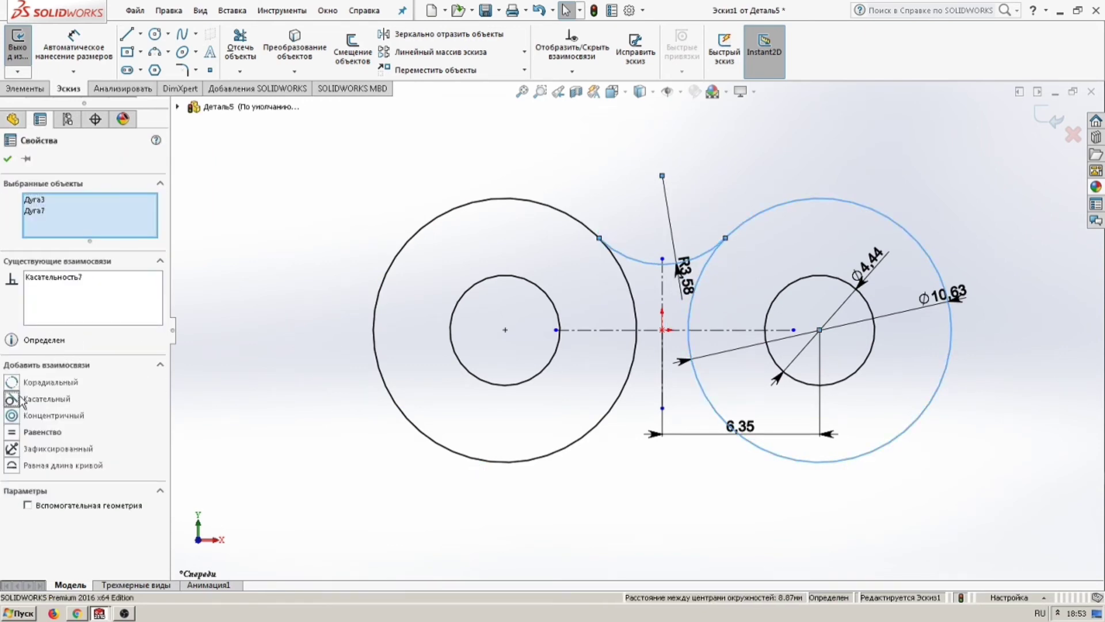
pyautogui.click(8, 161)
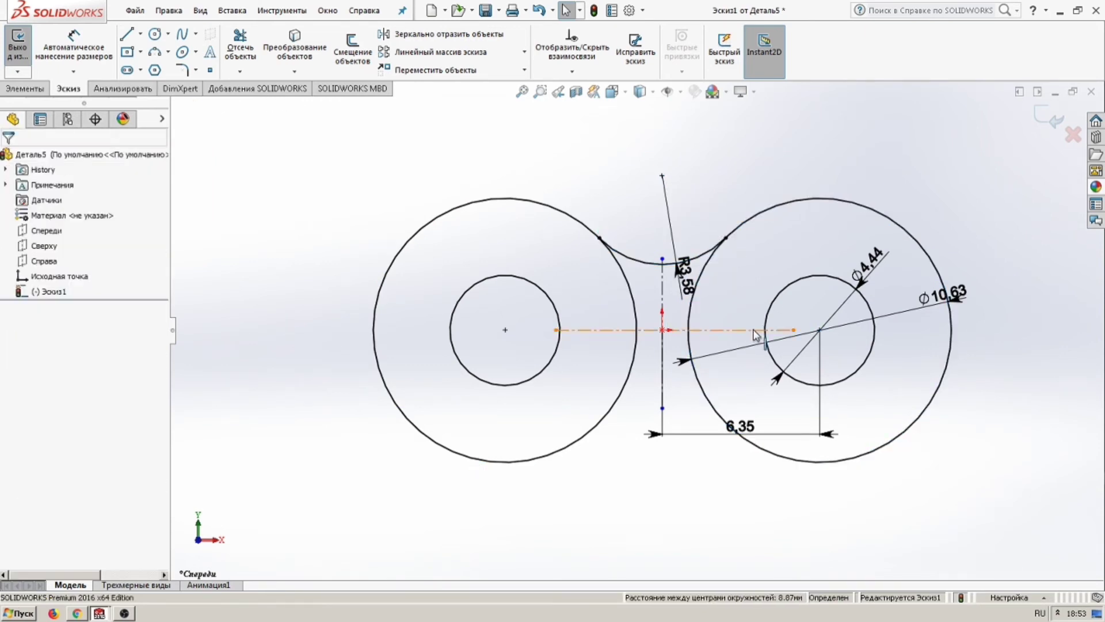
pyautogui.click(643, 266)
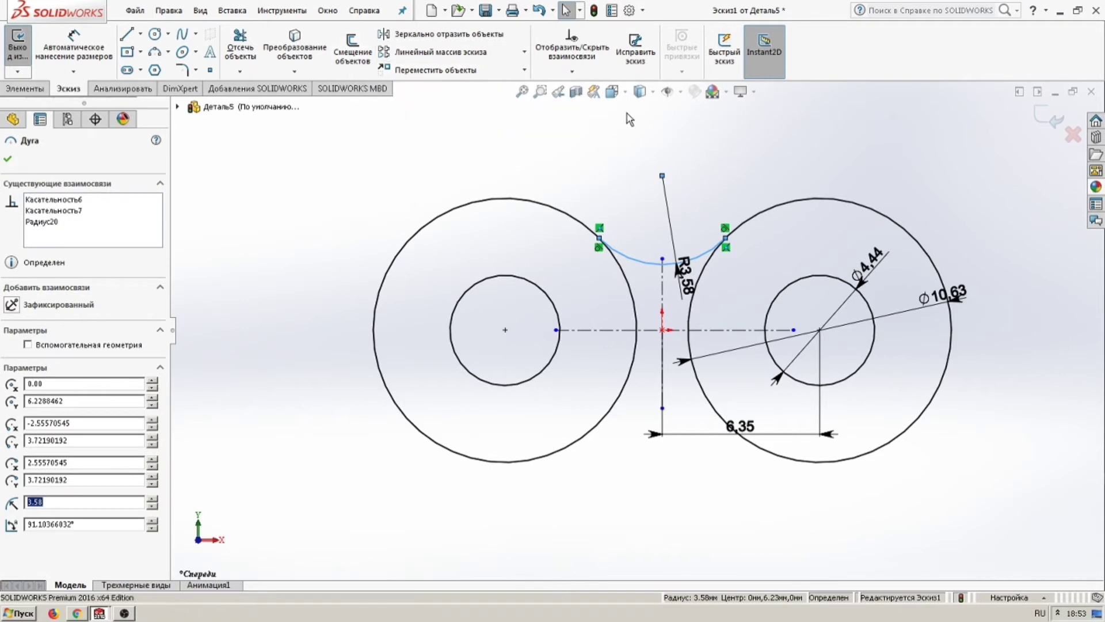
# - Mirror the top arc across the horizontal centreline to form the bottom arc
pyautogui.click(441, 35)
pyautogui.click(91, 376)
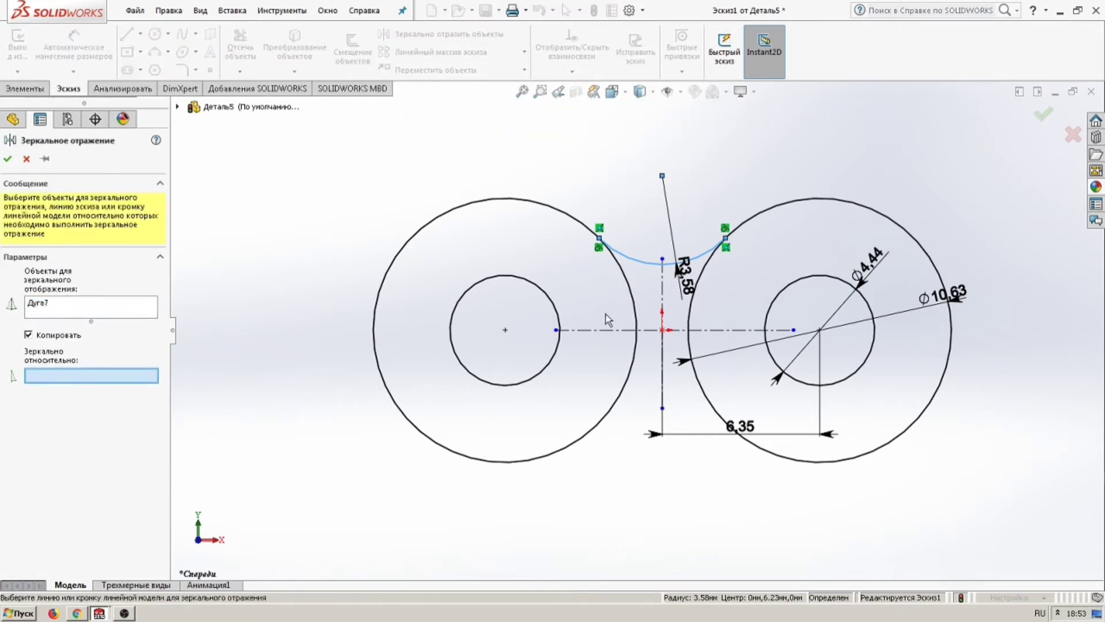
pyautogui.click(656, 330)
pyautogui.click(7, 159)
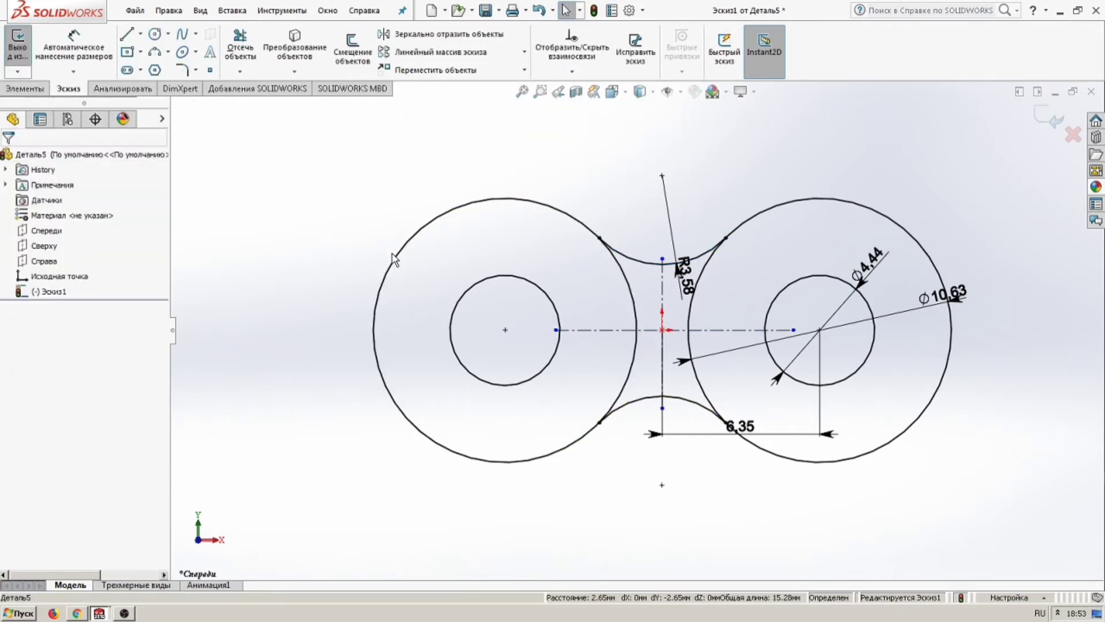
# - Trim the circles' inner segments to leave a closed figure-eight outline
pyautogui.press('t')
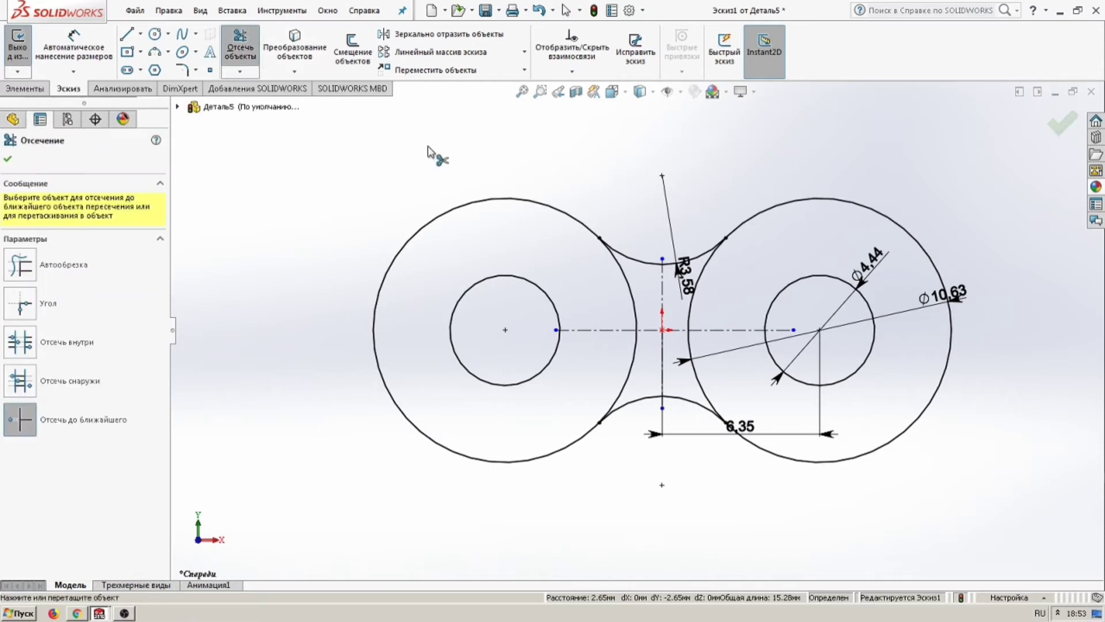
pyautogui.click(635, 346)
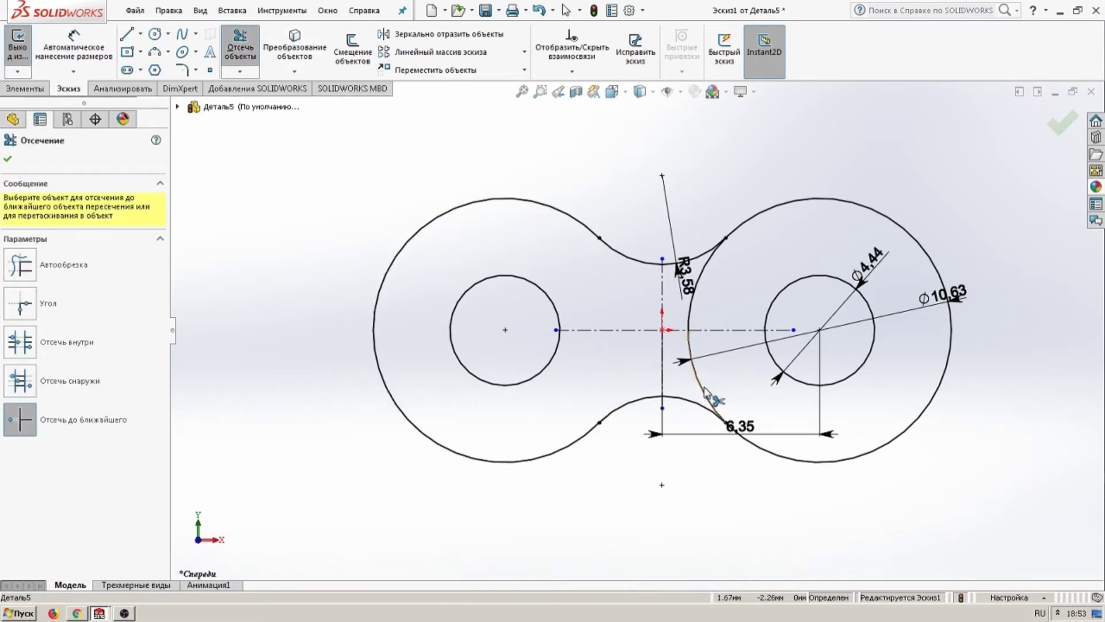
pyautogui.click(698, 288)
pyautogui.press('Escape')
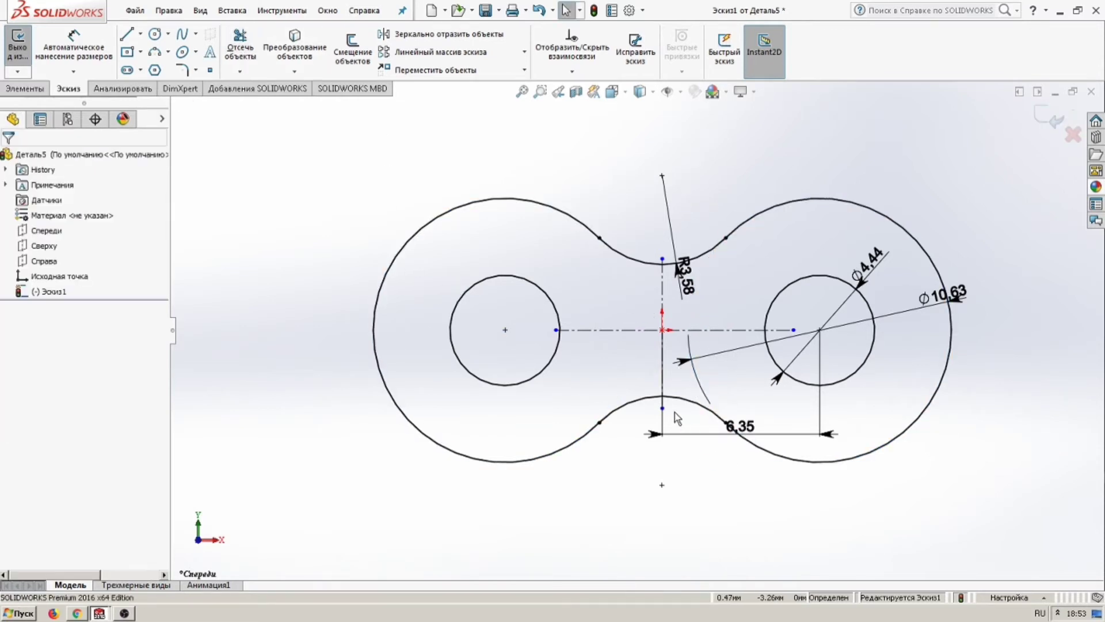
pyautogui.scroll(2, 661, 371)
# - Extrude the link outline 1.57 mm into a plate
pyautogui.click(25, 88)
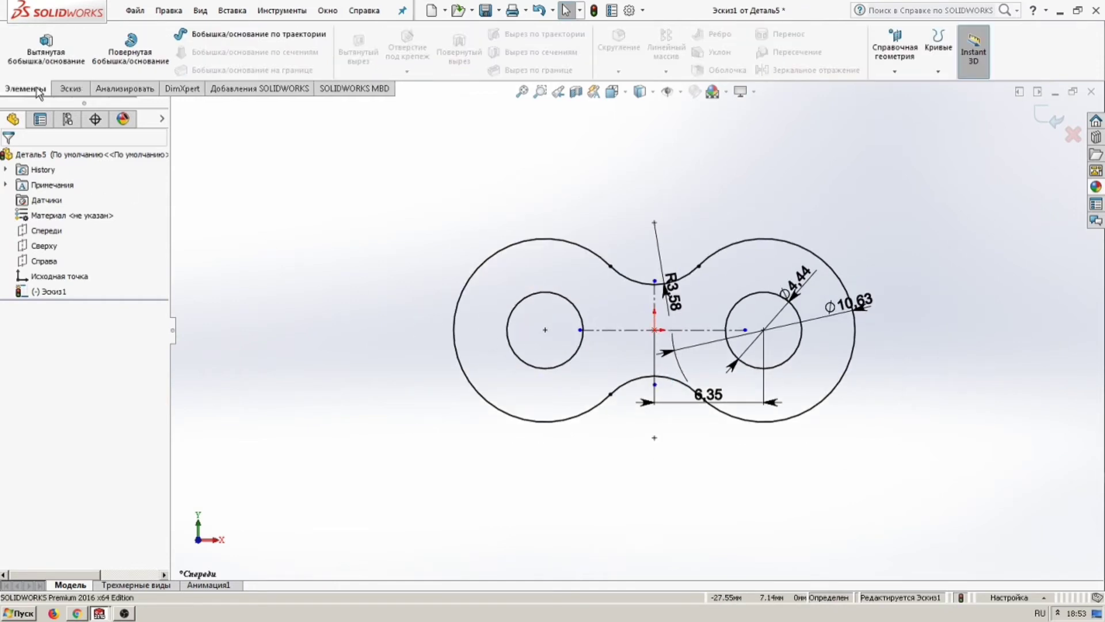
pyautogui.click(49, 53)
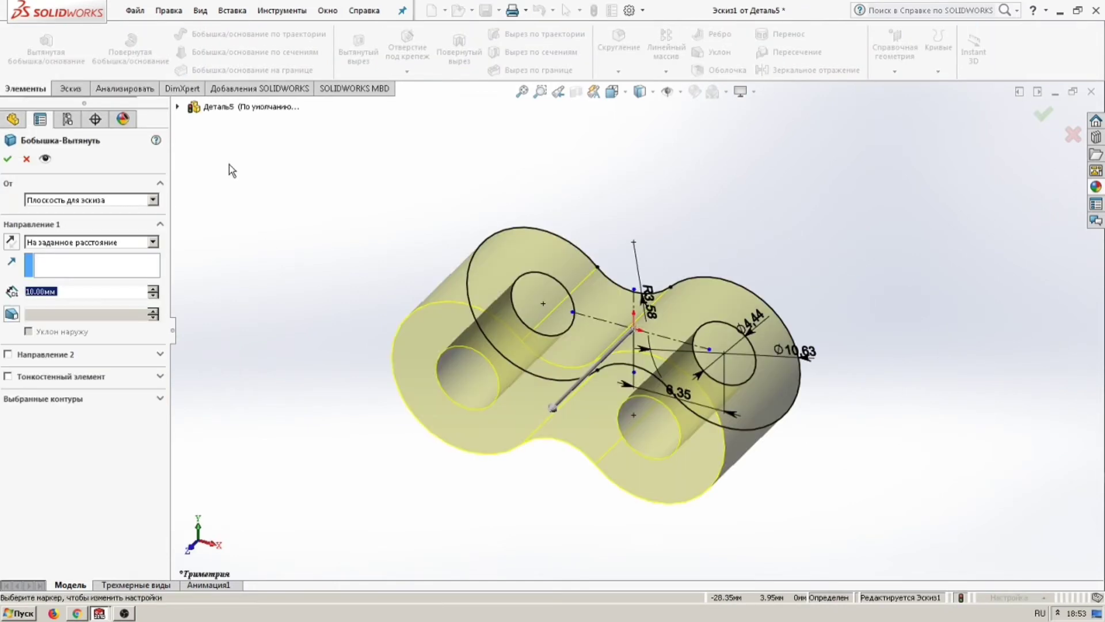
pyautogui.write('1.57')
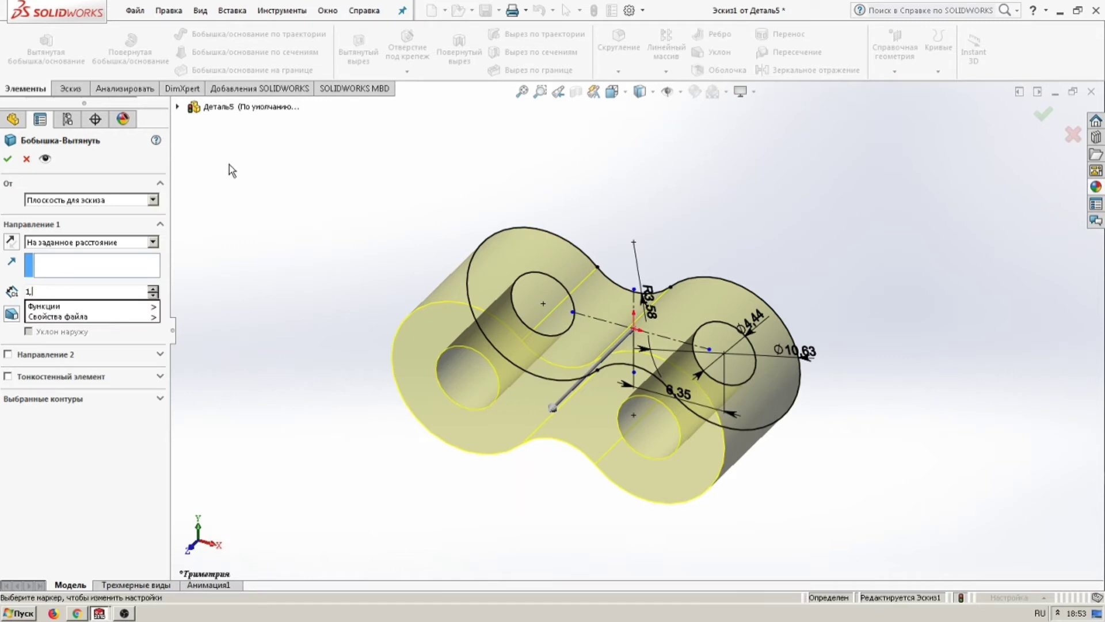
pyautogui.press('Return')
pyautogui.rightClick(229, 165)
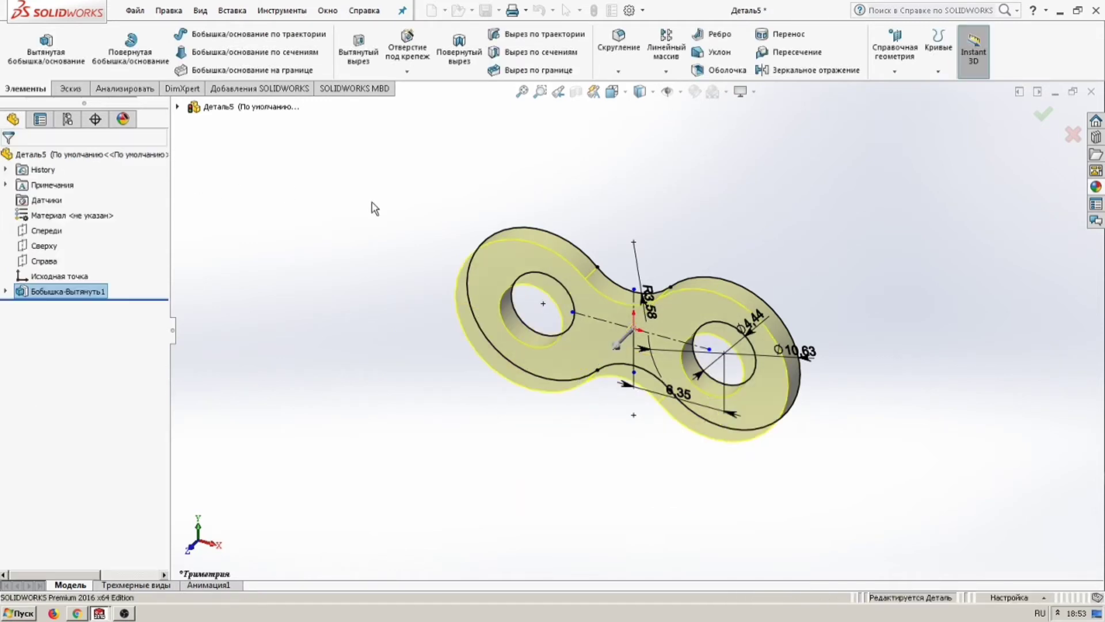
# - Orbit the plate, select its top face and reopen its sketch
pyautogui.moveTo(375, 216); pyautogui.dragTo(671, 331, button='middle')
pyautogui.click(683, 334)
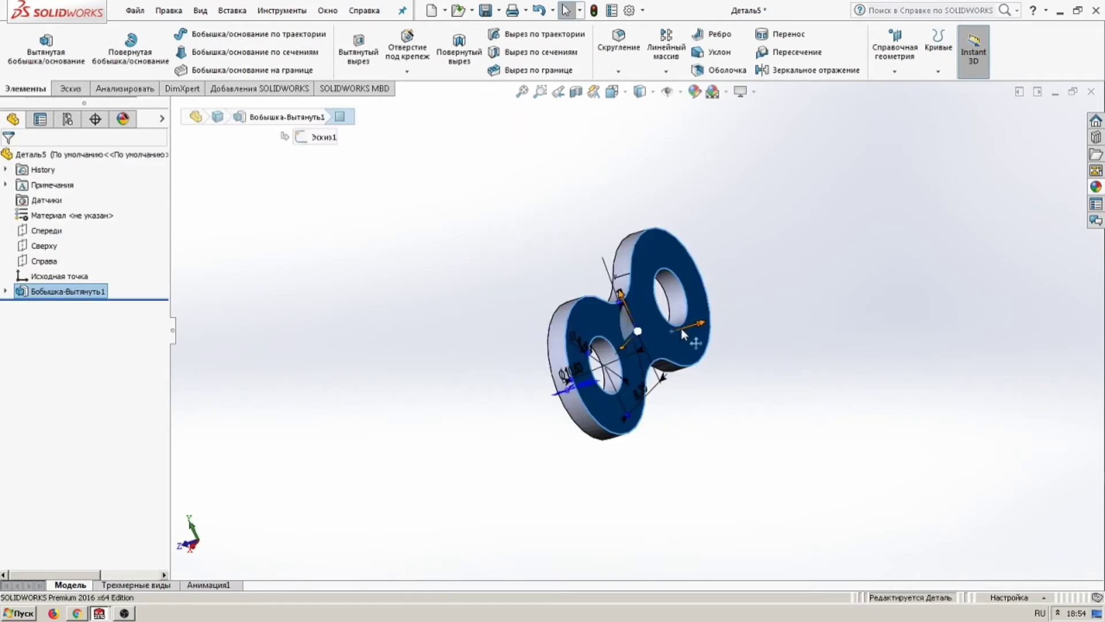
pyautogui.click(723, 277)
# - Extrude a ⌀4.44 pin from the hole, 0.50 mm one way and 11.39 mm the other
pyautogui.moveTo(745, 299); pyautogui.dragTo(732, 306, button='middle')
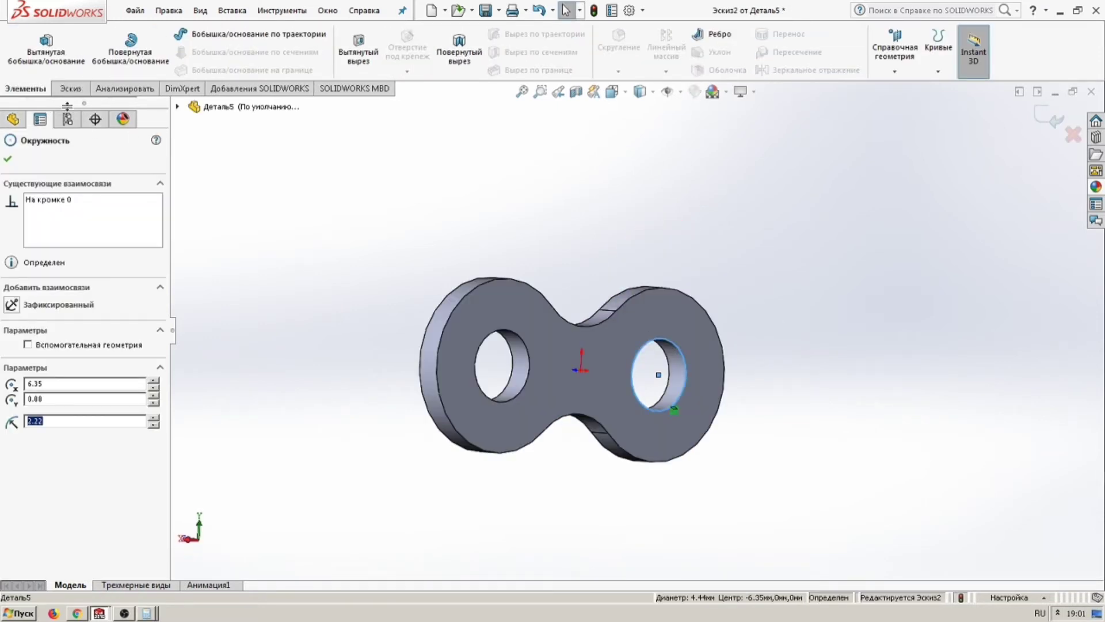
pyautogui.click(46, 49)
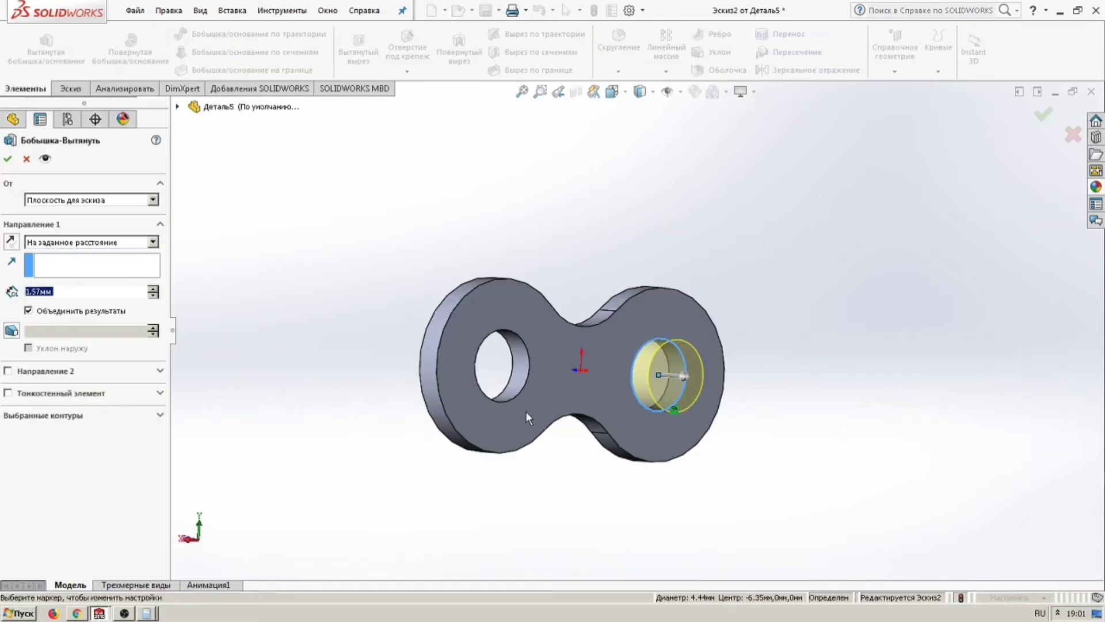
pyautogui.write('0,5')
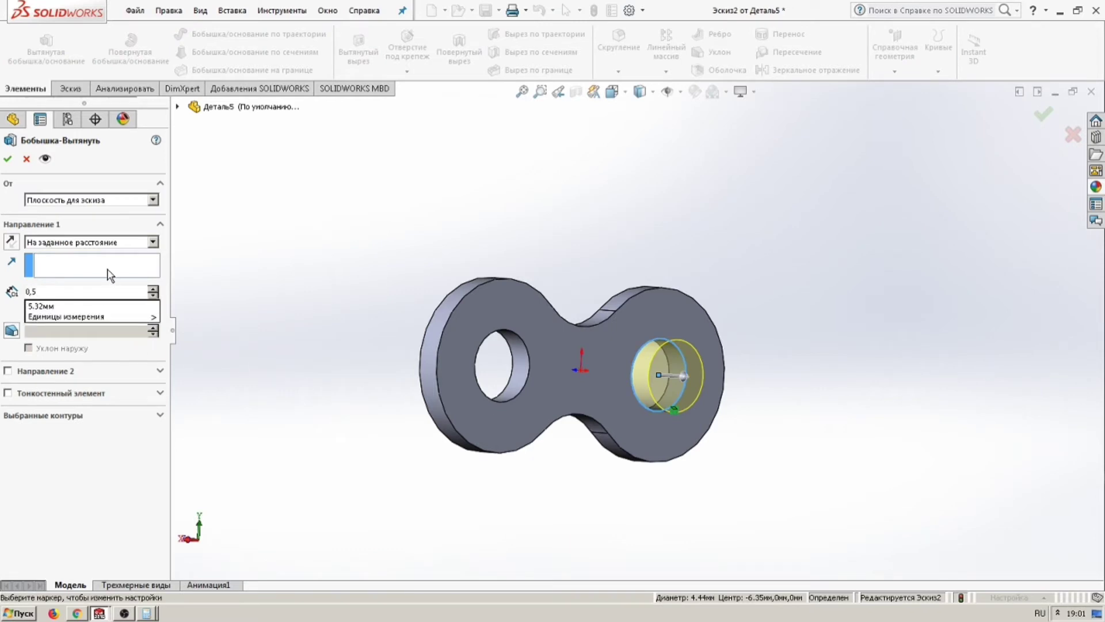
pyautogui.press('Return')
pyautogui.click(8, 371)
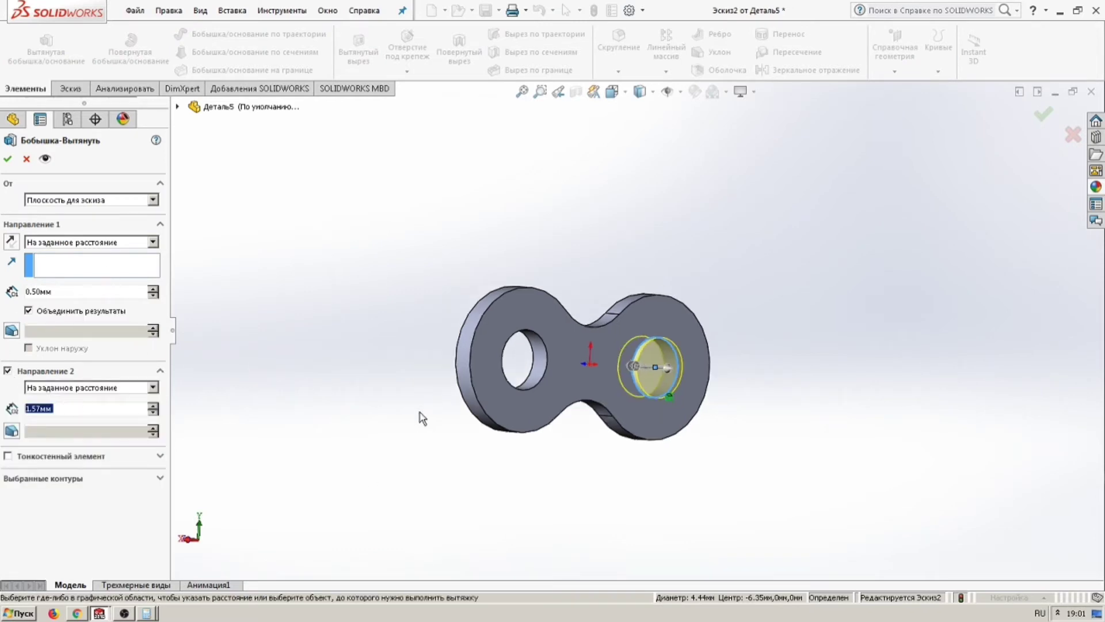
pyautogui.write('11,39')
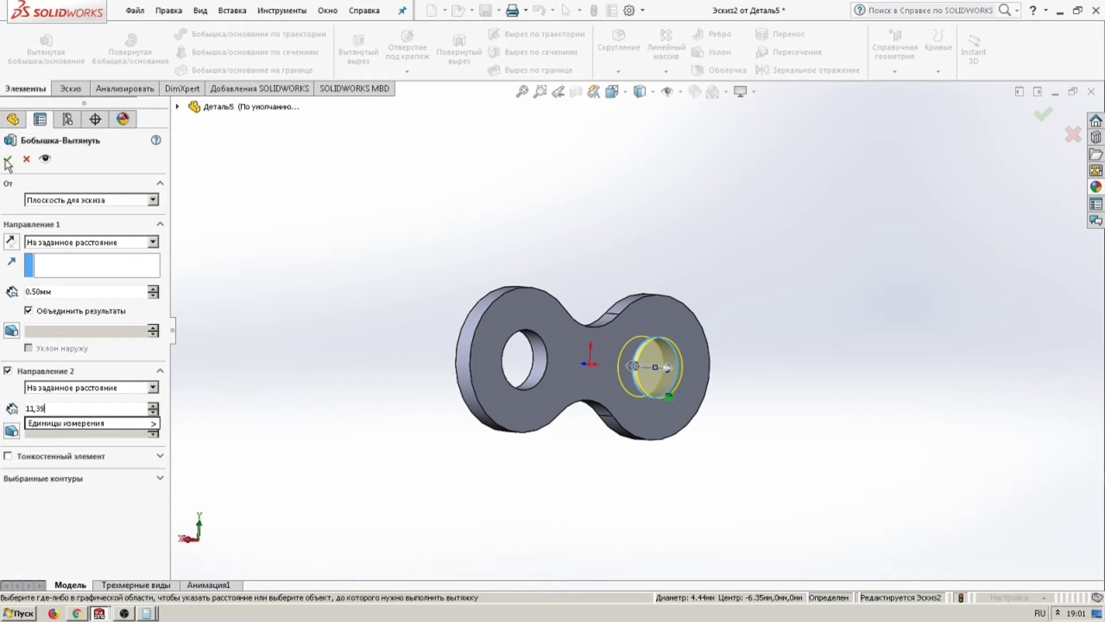
pyautogui.press('Return')
pyautogui.click(8, 159)
pyautogui.moveTo(439, 308); pyautogui.dragTo(619, 392, button='middle')
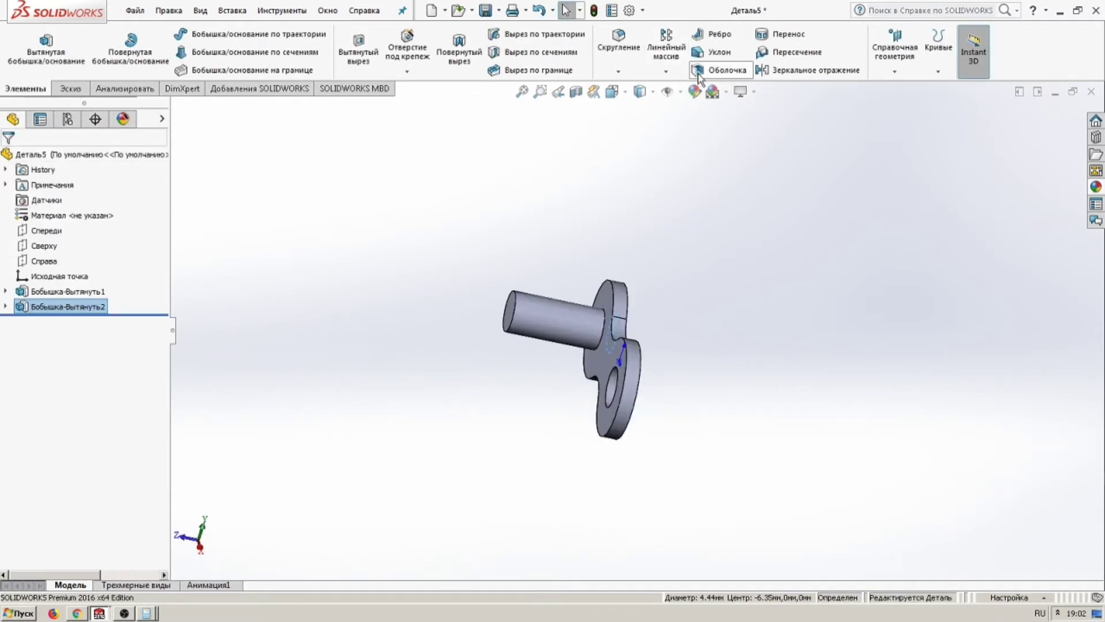
# - Create reference plane Плоскость1 from the pin's two end faces
pyautogui.click(896, 73)
pyautogui.moveTo(708, 283); pyautogui.dragTo(558, 366, button='middle')
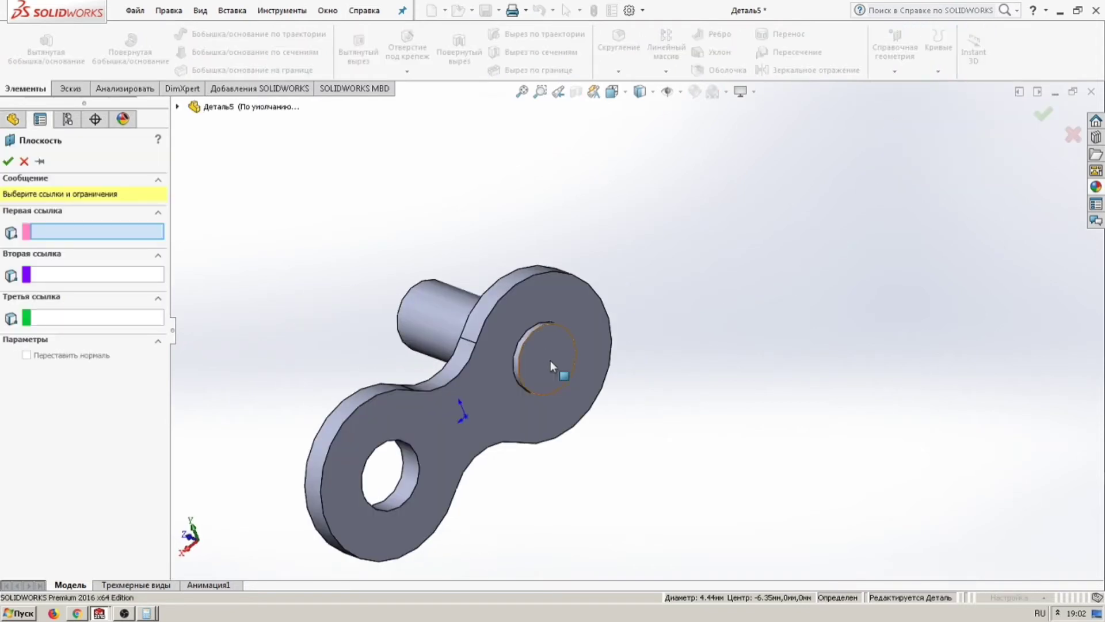
pyautogui.click(555, 351)
pyautogui.moveTo(447, 324); pyautogui.dragTo(411, 317, button='middle')
pyautogui.click(408, 317)
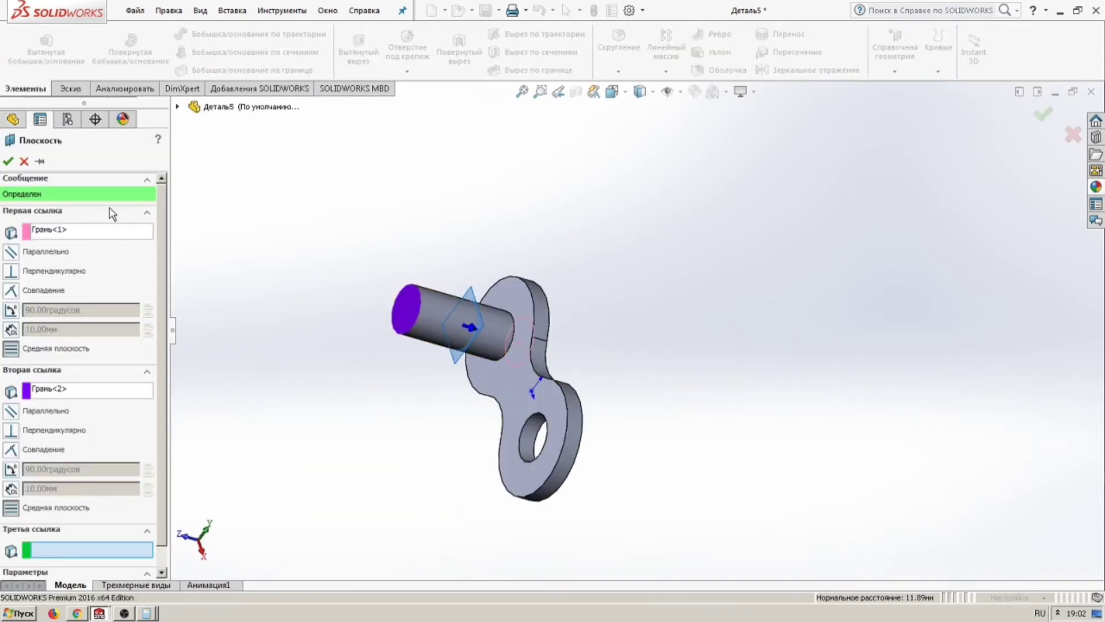
pyautogui.click(8, 161)
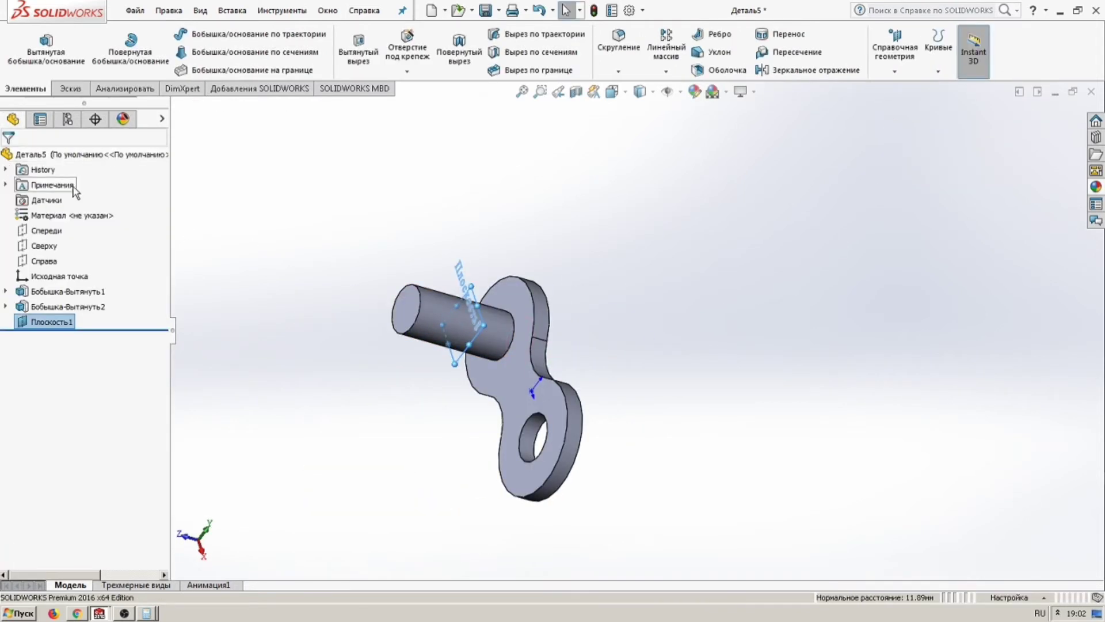
# - Mirror Бобышка-Вытянуть1 across Плоскость1 to add the second plate
pyautogui.click(815, 71)
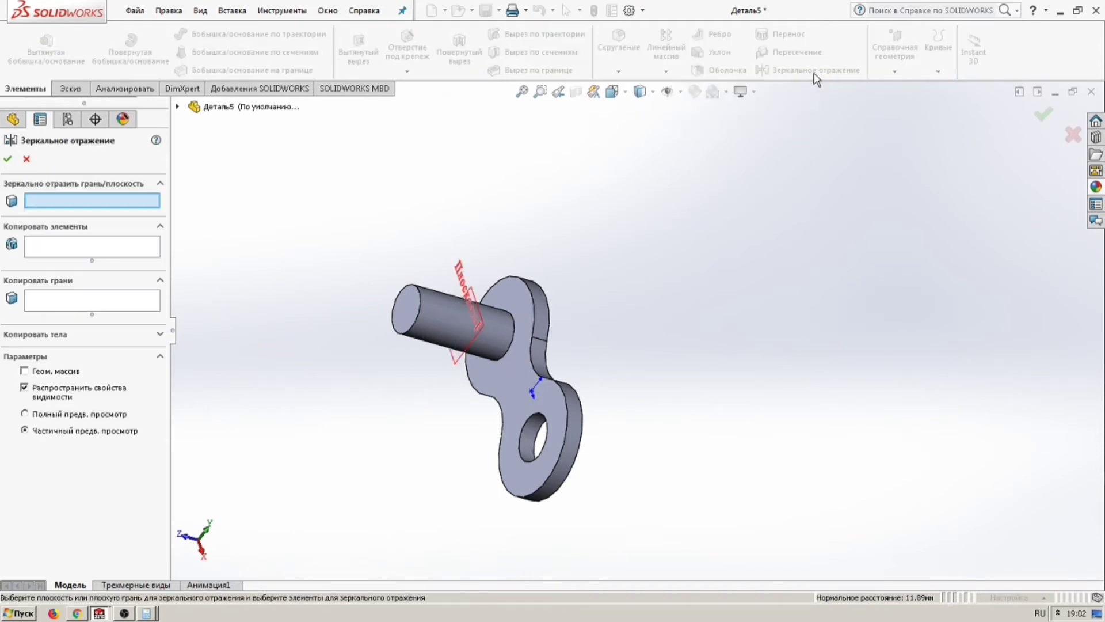
pyautogui.click(493, 330)
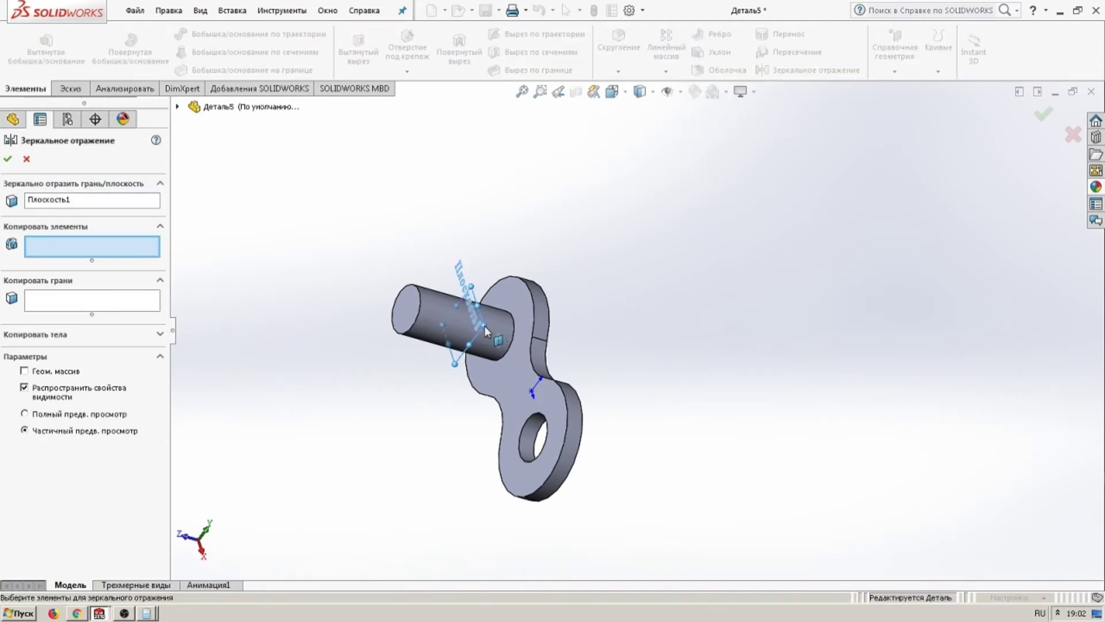
pyautogui.click(178, 106)
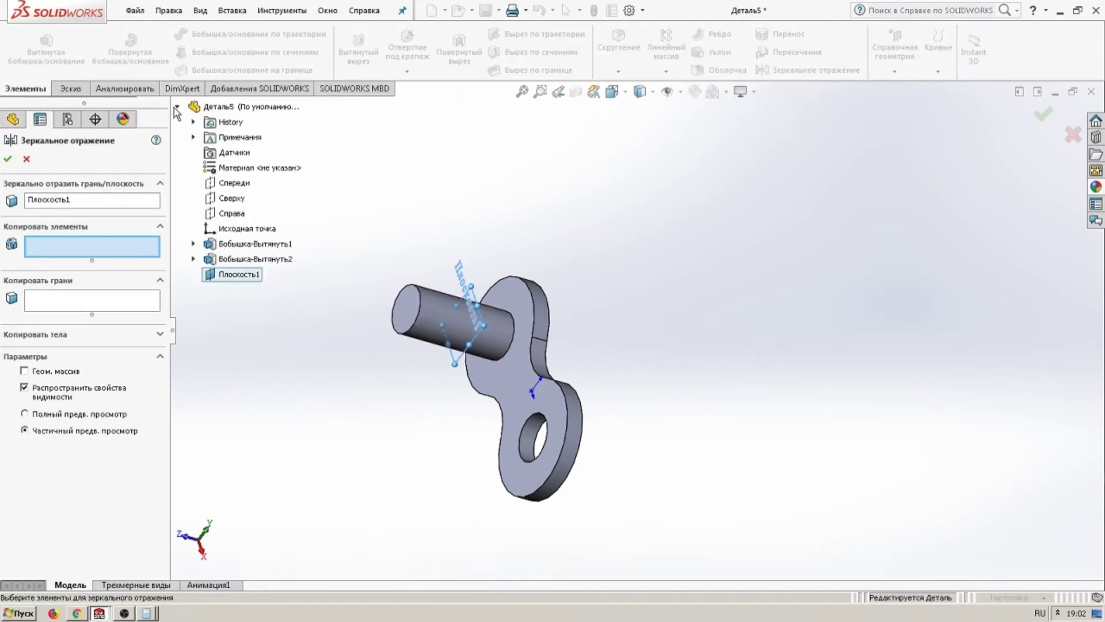
pyautogui.click(245, 249)
pyautogui.click(9, 159)
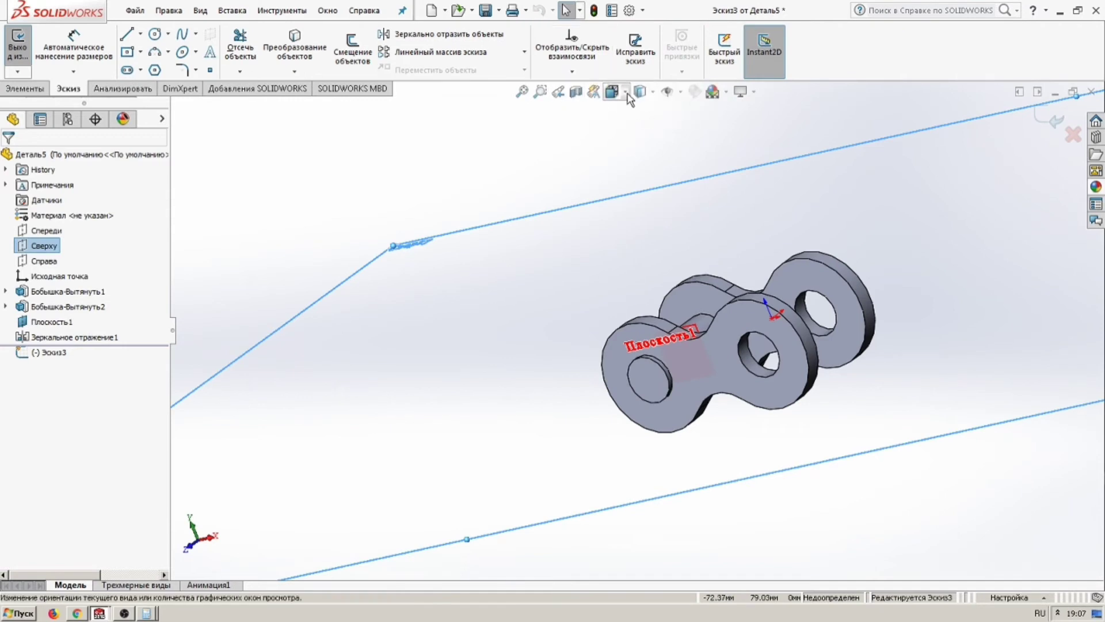
# - Switch to Top view and draw a vertical centerline from the part edge downward
pyautogui.click(626, 94)
pyautogui.click(691, 174)
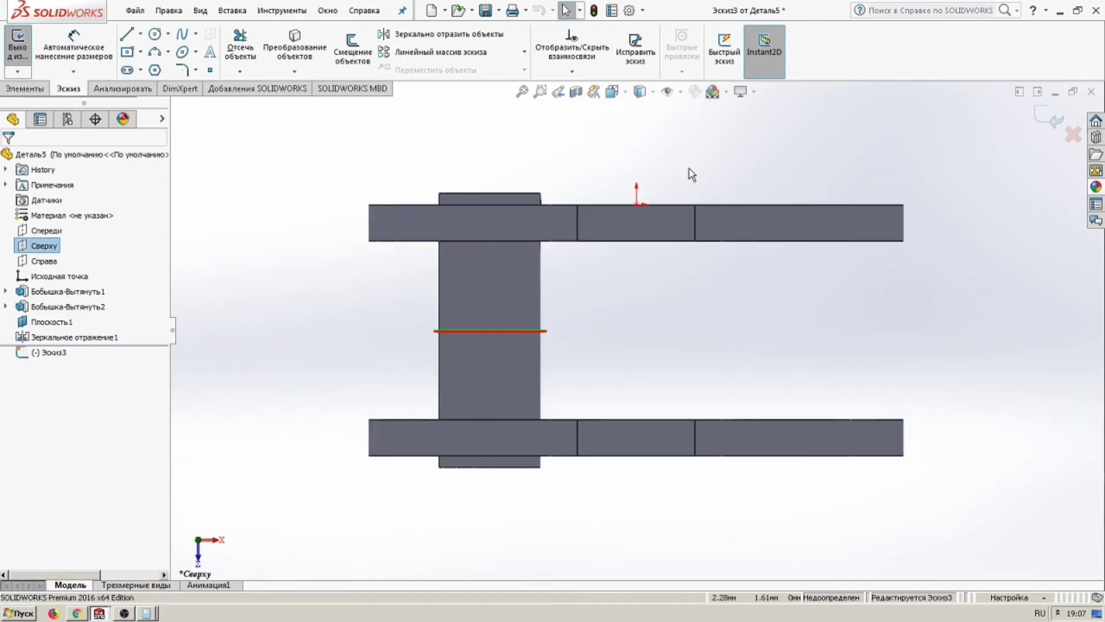
pyautogui.scroll(-2, 509, 478)
pyautogui.scroll(-2, 501, 483)
pyautogui.scroll(-1, 496, 437)
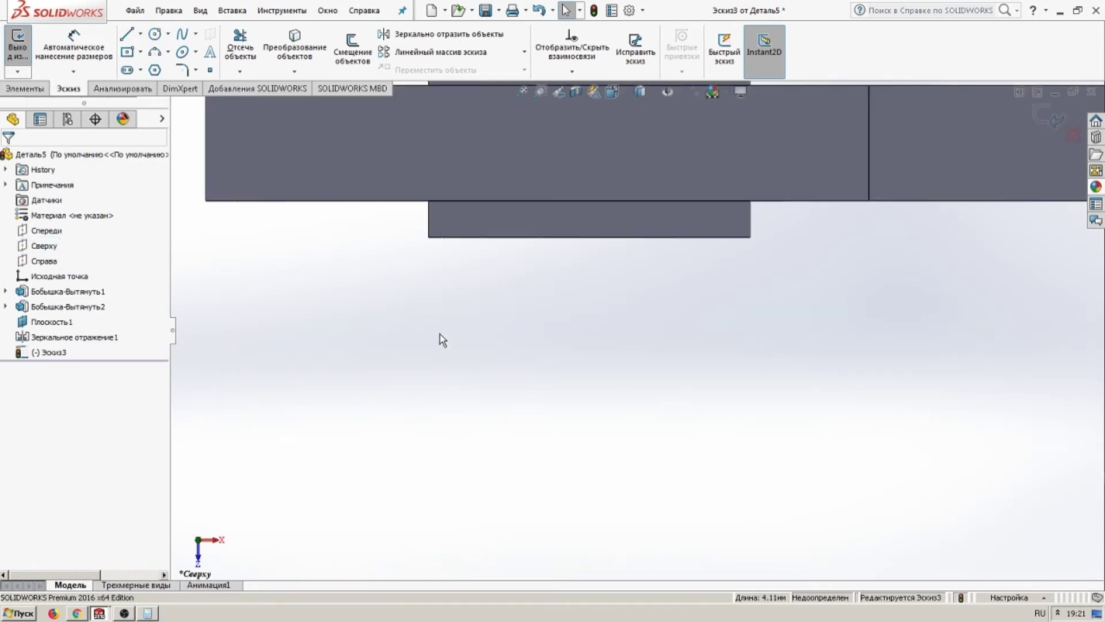
pyautogui.click(140, 33)
pyautogui.click(153, 64)
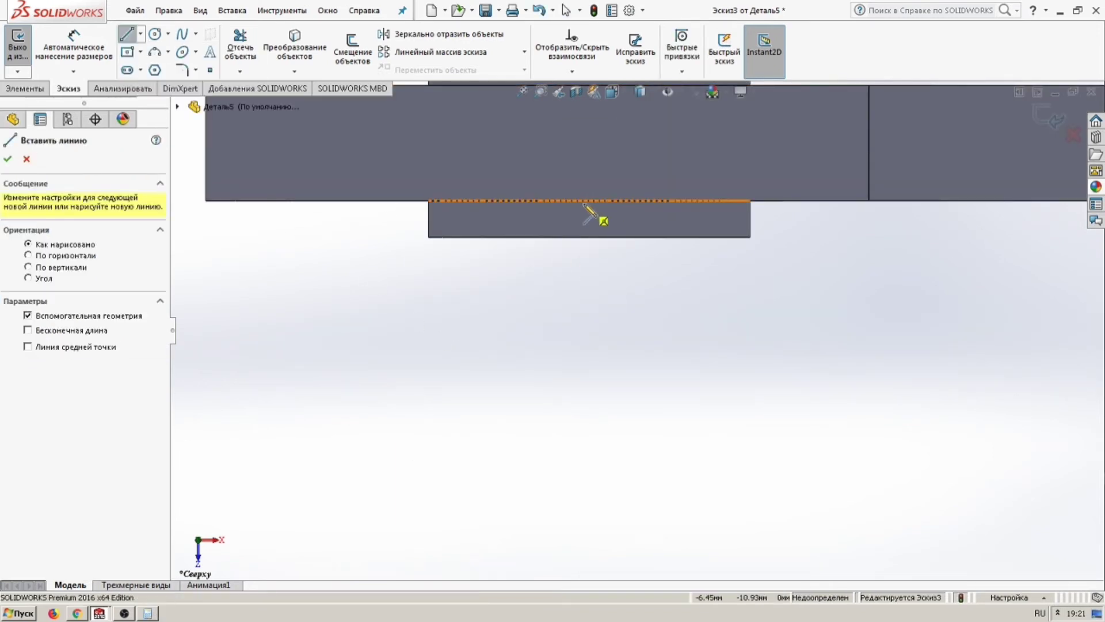
pyautogui.click(589, 202)
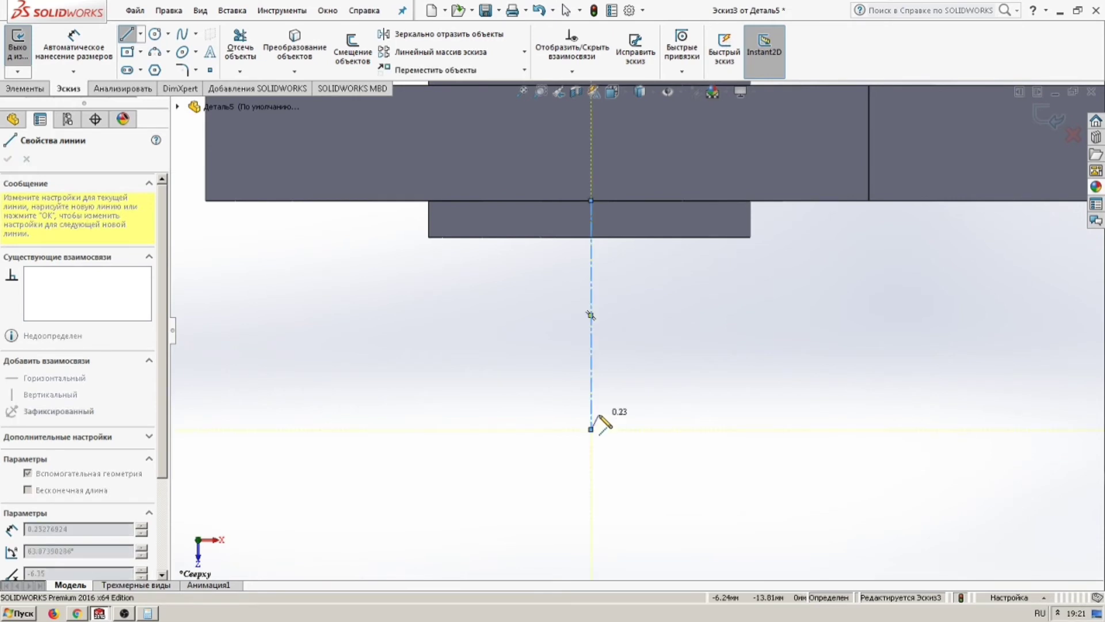
pyautogui.click(591, 428)
pyautogui.press('Escape')
# - Draw a circle and two lines on the centerline, trimming the circle into an arc profile
pyautogui.click(154, 34)
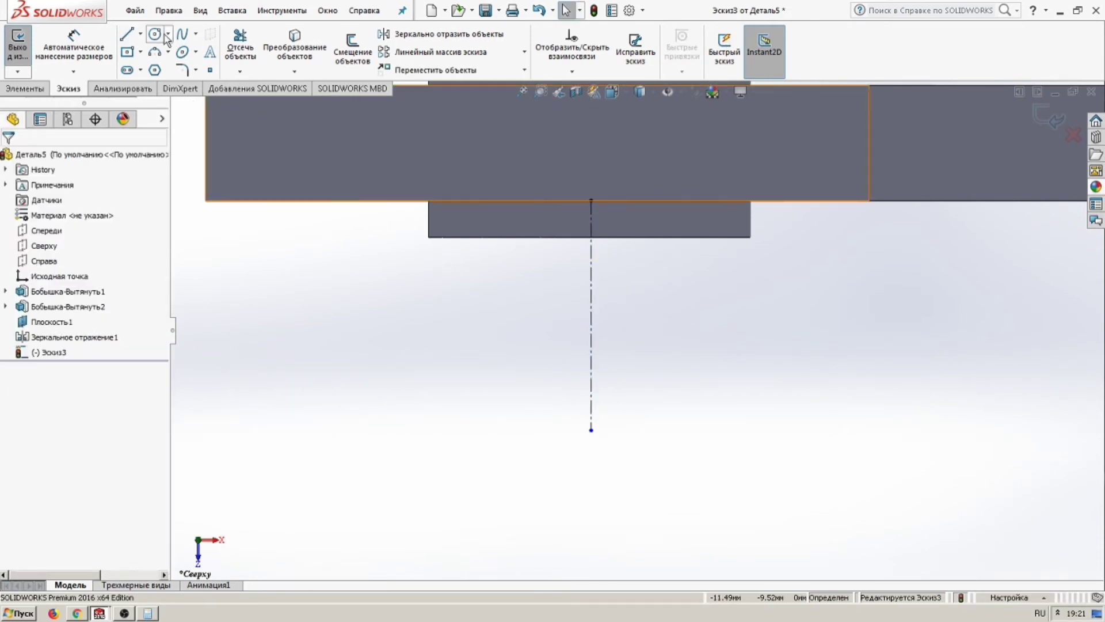
pyautogui.click(592, 397)
pyautogui.click(591, 200)
pyautogui.press('Escape')
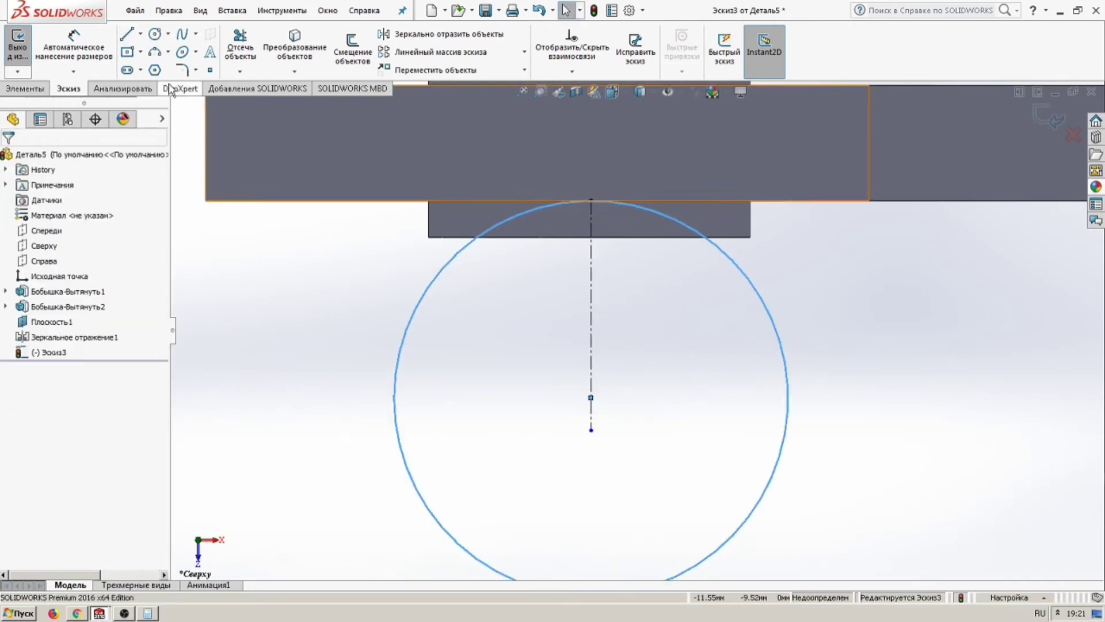
pyautogui.press('l')
pyautogui.click(591, 200)
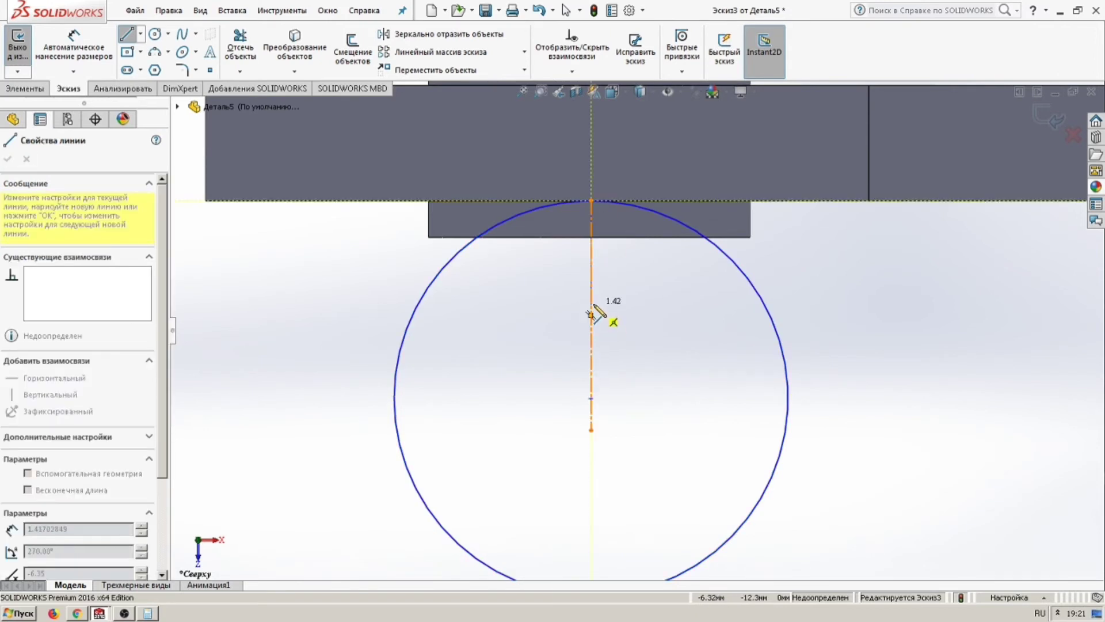
pyautogui.click(591, 298)
pyautogui.click(421, 299)
pyautogui.press('Escape')
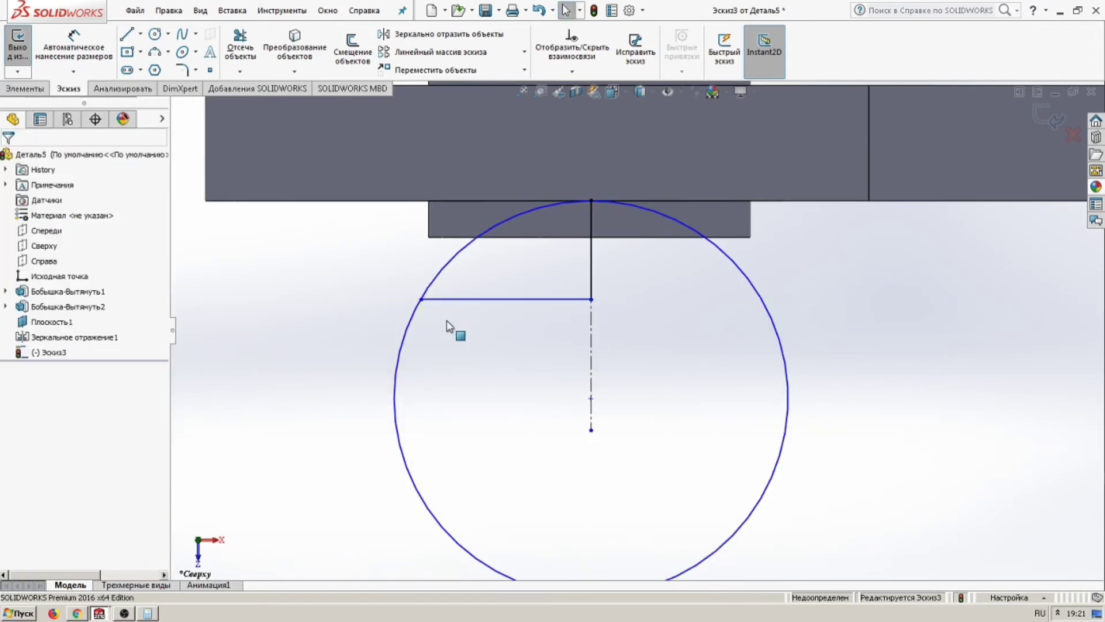
pyautogui.click(240, 46)
pyautogui.click(401, 345)
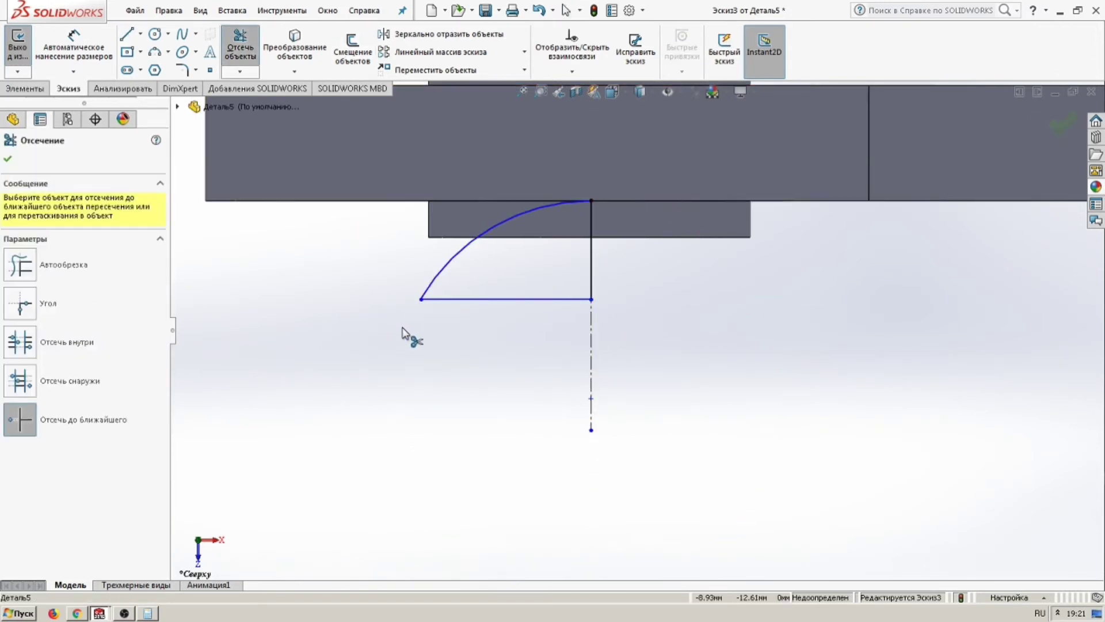
pyautogui.press('Escape')
# - Dimension the arc radius 3.125 and the vertical line 0.75 to fully define Эскиз3
pyautogui.click(480, 235)
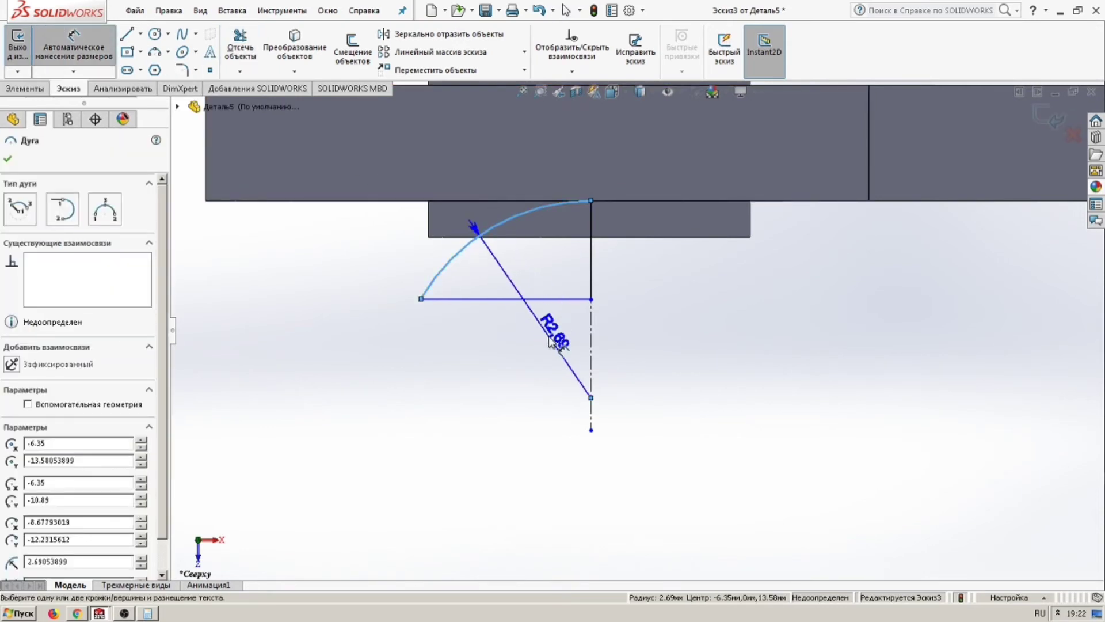
pyautogui.click(550, 342)
pyautogui.write('2,12')
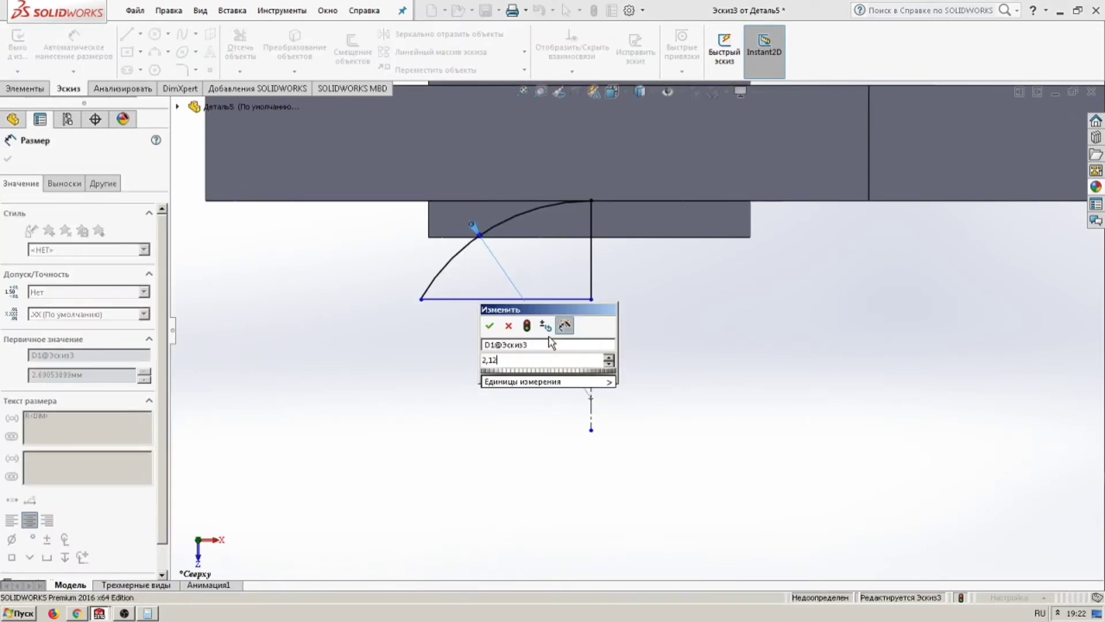
pyautogui.press('BackSpace')
pyautogui.press('BackSpace')
pyautogui.press('BackSpace')
pyautogui.write('3,125')
pyautogui.press('Return')
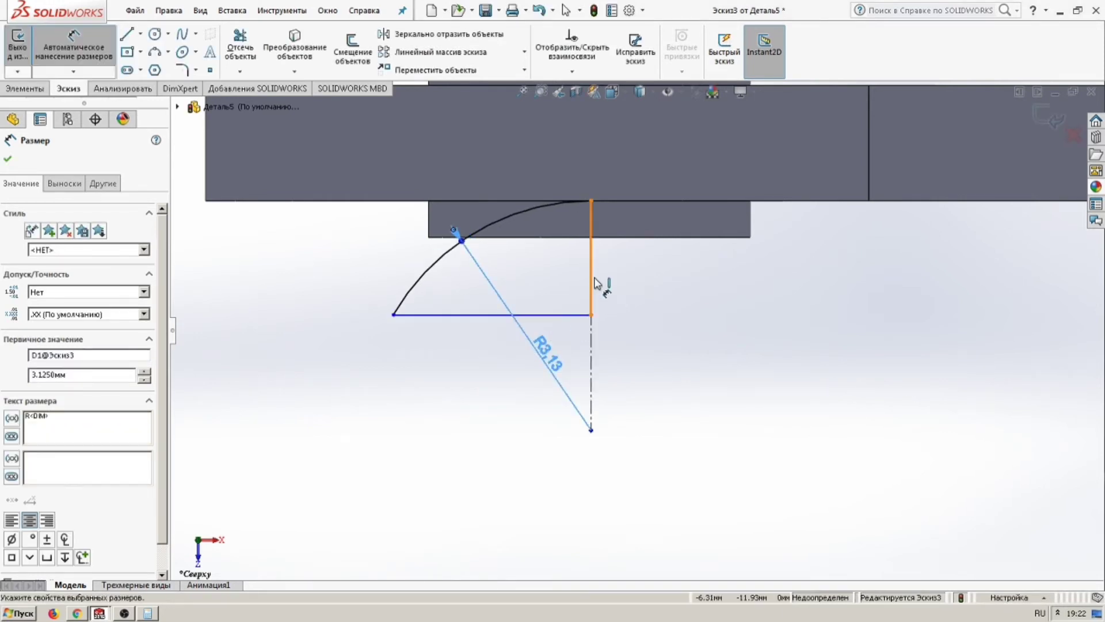
pyautogui.click(593, 282)
pyautogui.click(658, 292)
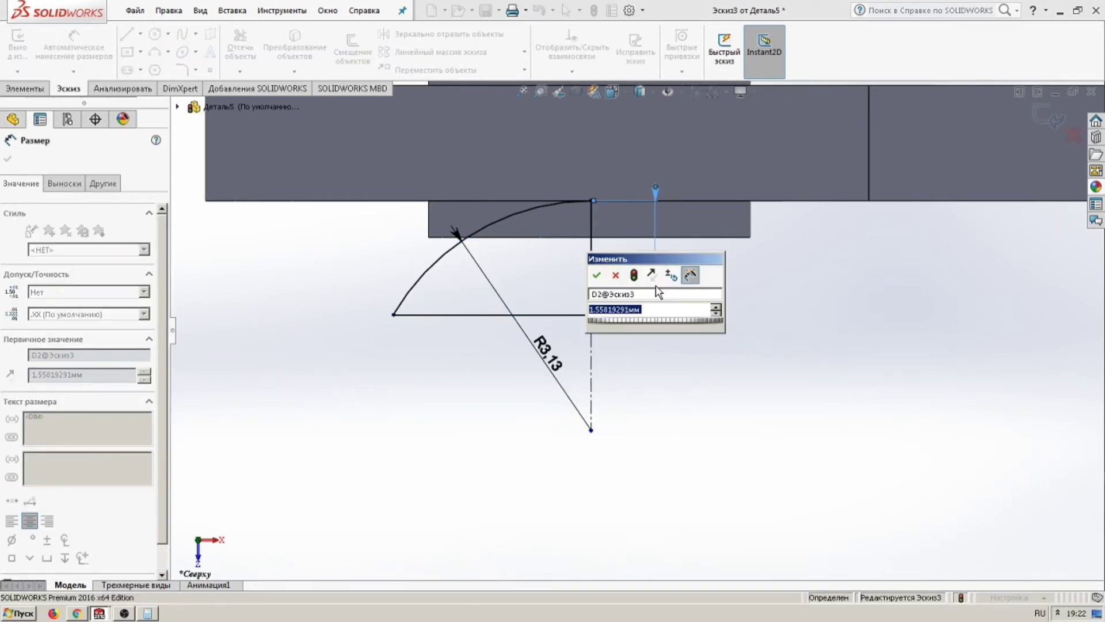
pyautogui.write('0,75')
pyautogui.press('Return')
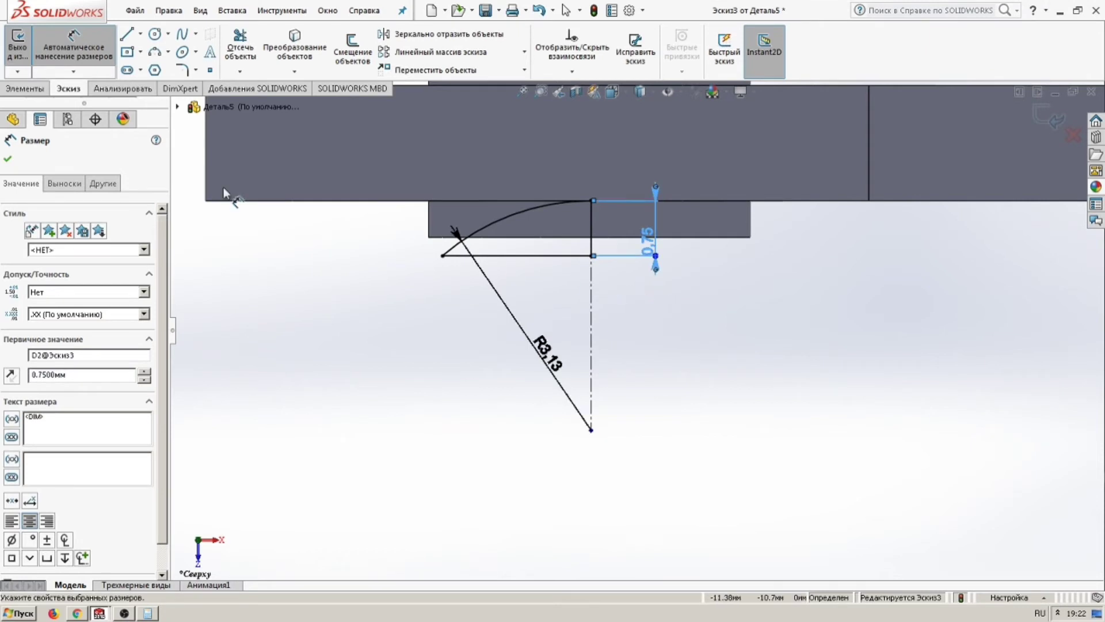
pyautogui.click(9, 161)
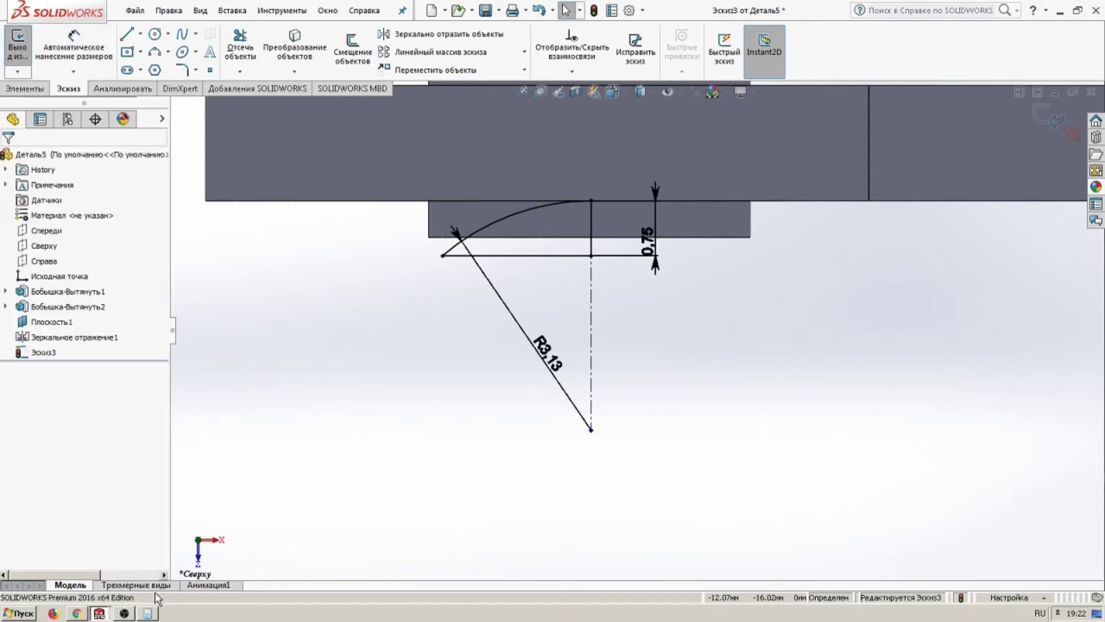
pyautogui.click(25, 88)
# - Revolve-cut the arc profile 360° around its centerline as Вырез-Повернуть1, then orbit to inspect
pyautogui.click(459, 49)
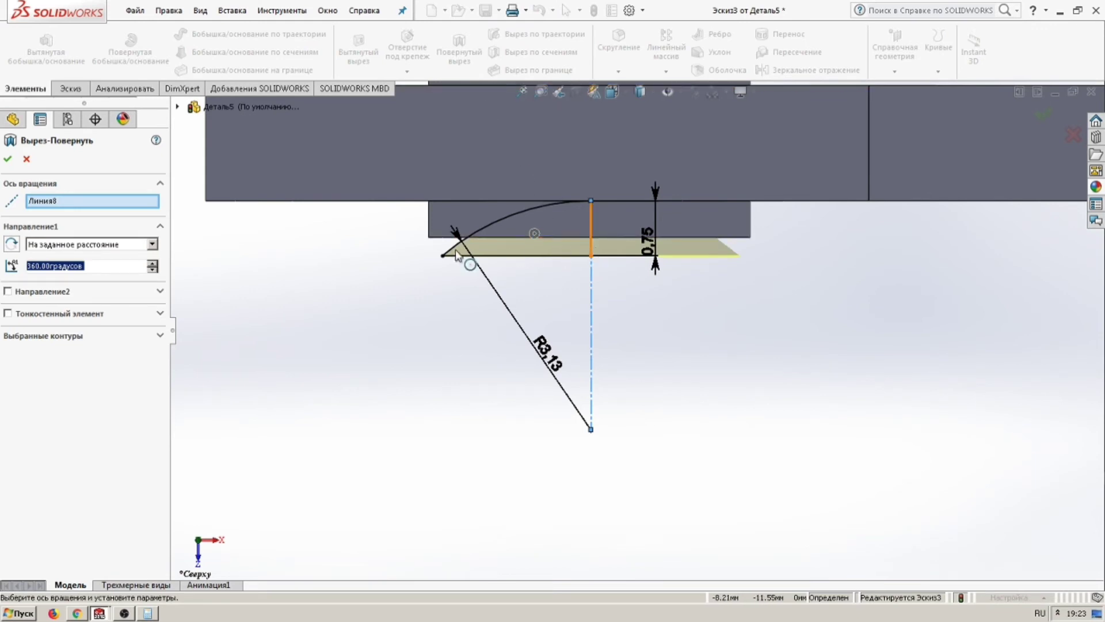
pyautogui.click(7, 160)
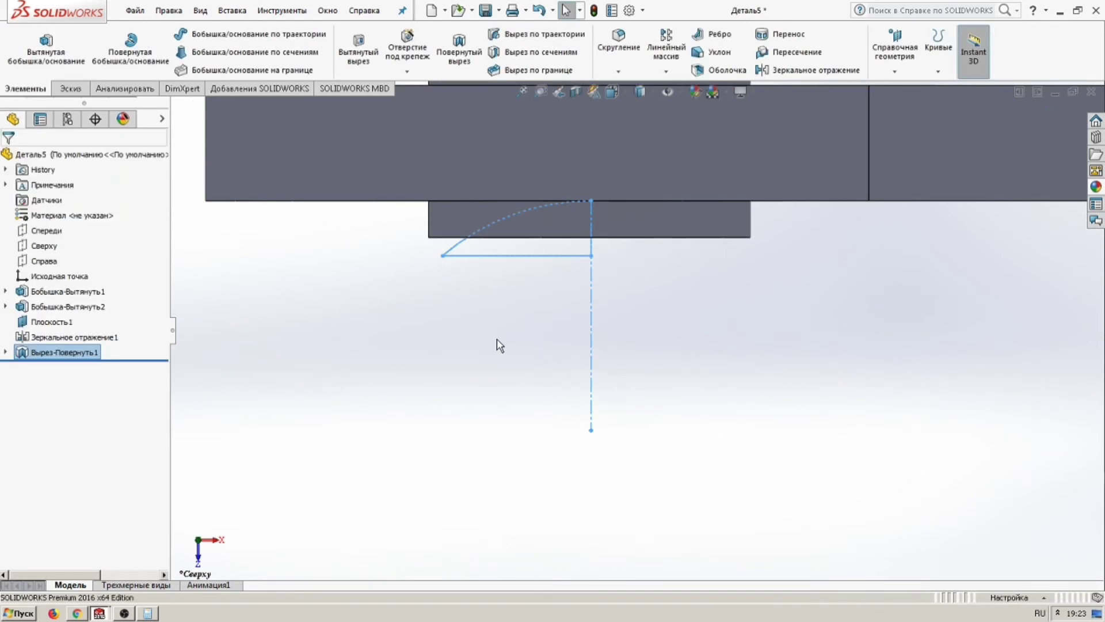
pyautogui.moveTo(499, 341)
pyautogui.mouseDown(button='middle')
pyautogui.moveTo(486, 225)
pyautogui.moveTo(558, 424)
pyautogui.moveTo(583, 347)
pyautogui.moveTo(306, 331)
pyautogui.moveTo(412, 366)
pyautogui.mouseUp(button='middle')
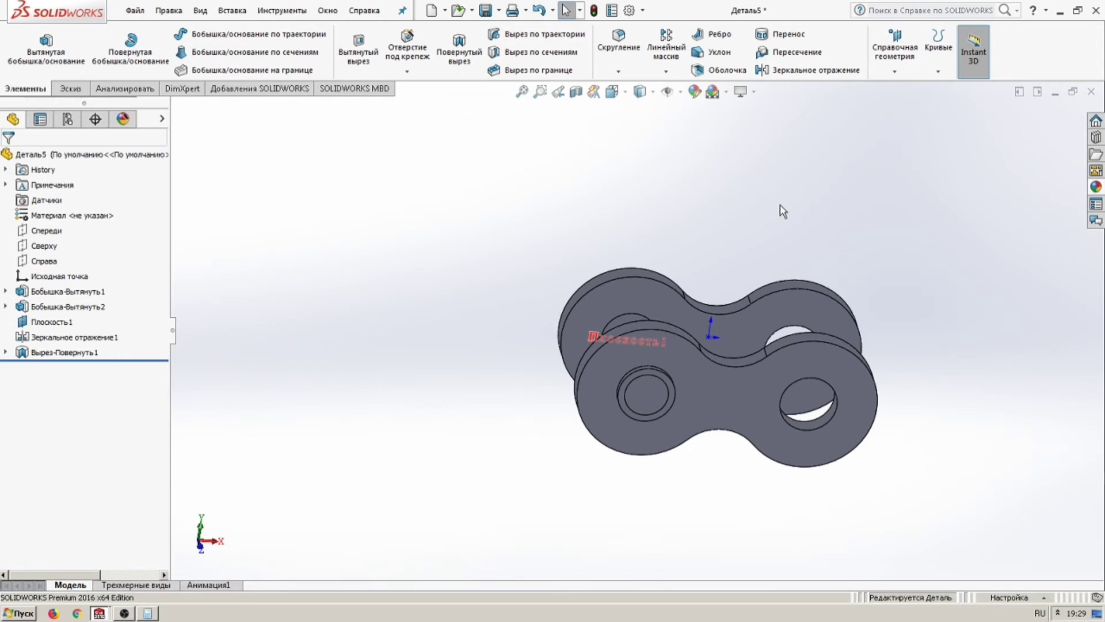
pyautogui.moveTo(782, 210); pyautogui.dragTo(778, 253, button='middle')
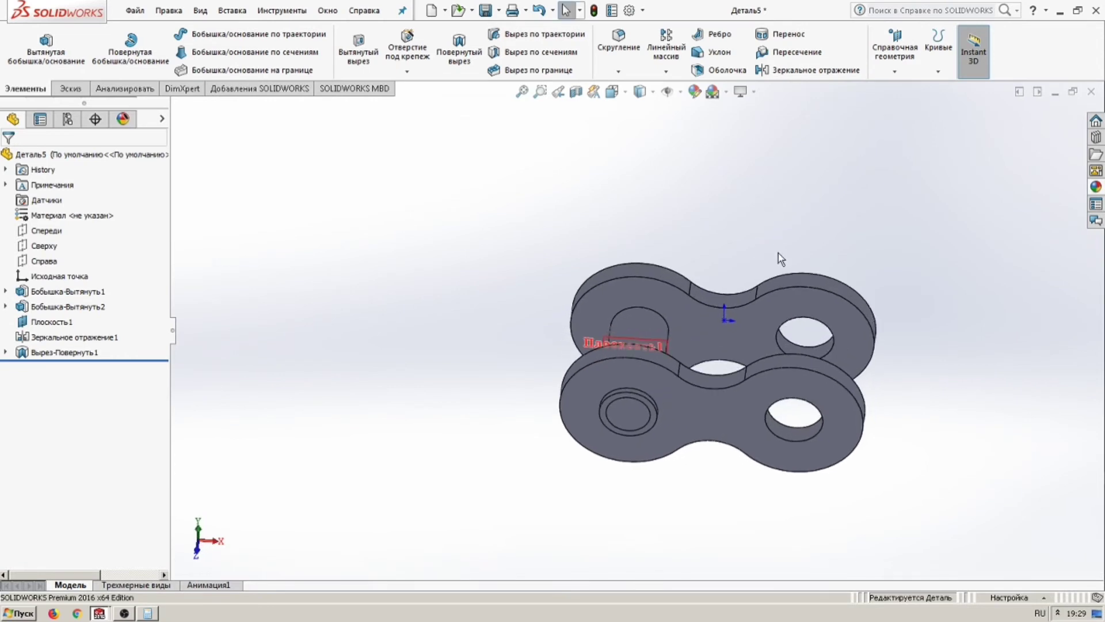
# - Mirror Бобышка-Вытянуть2 and Вырез-Повернуть1 across the Справа plane
pyautogui.click(44, 261)
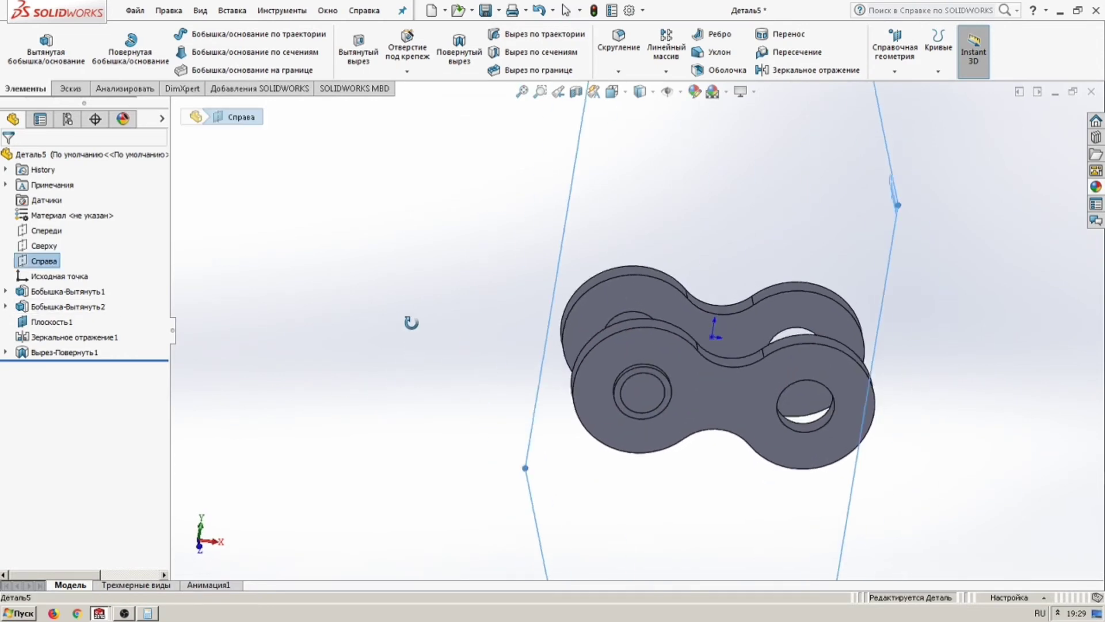
pyautogui.moveTo(410, 321); pyautogui.dragTo(411, 357, button='middle')
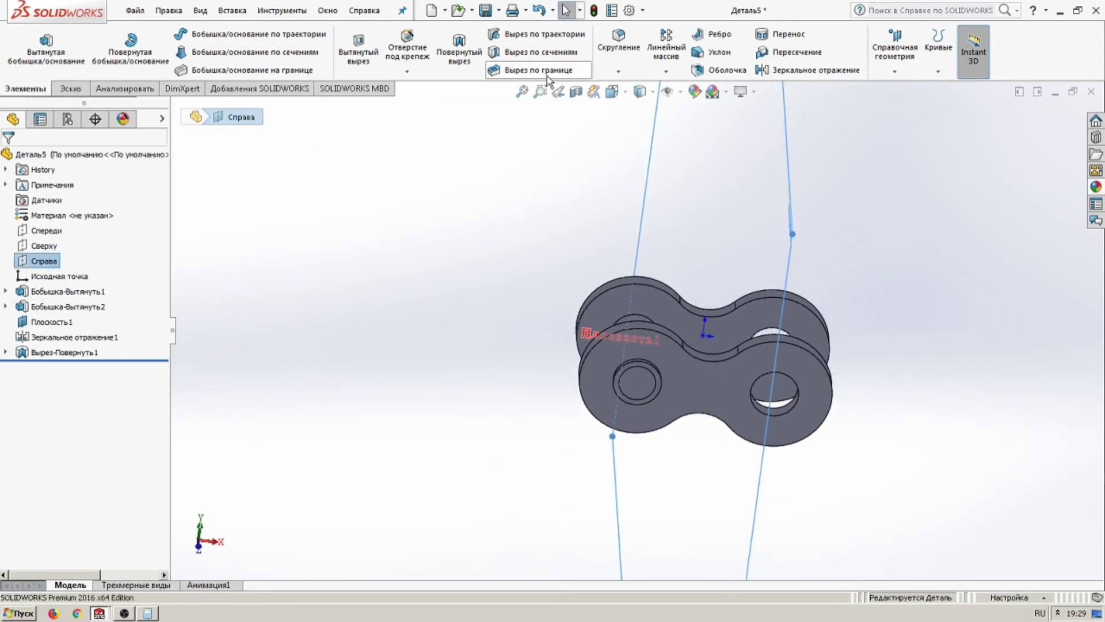
pyautogui.click(808, 69)
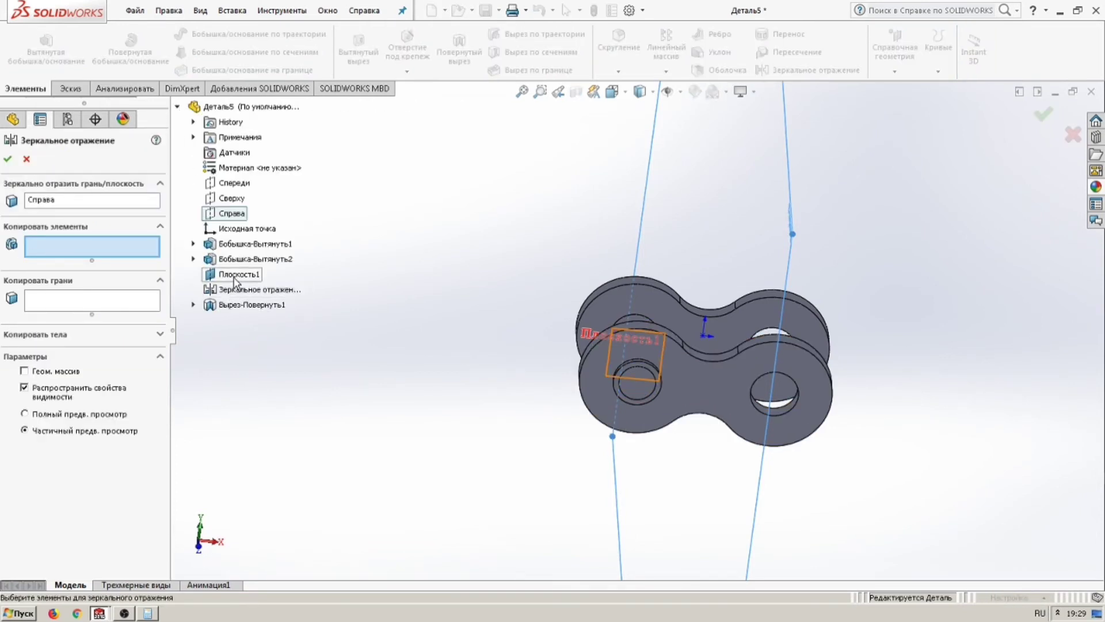
pyautogui.click(251, 304)
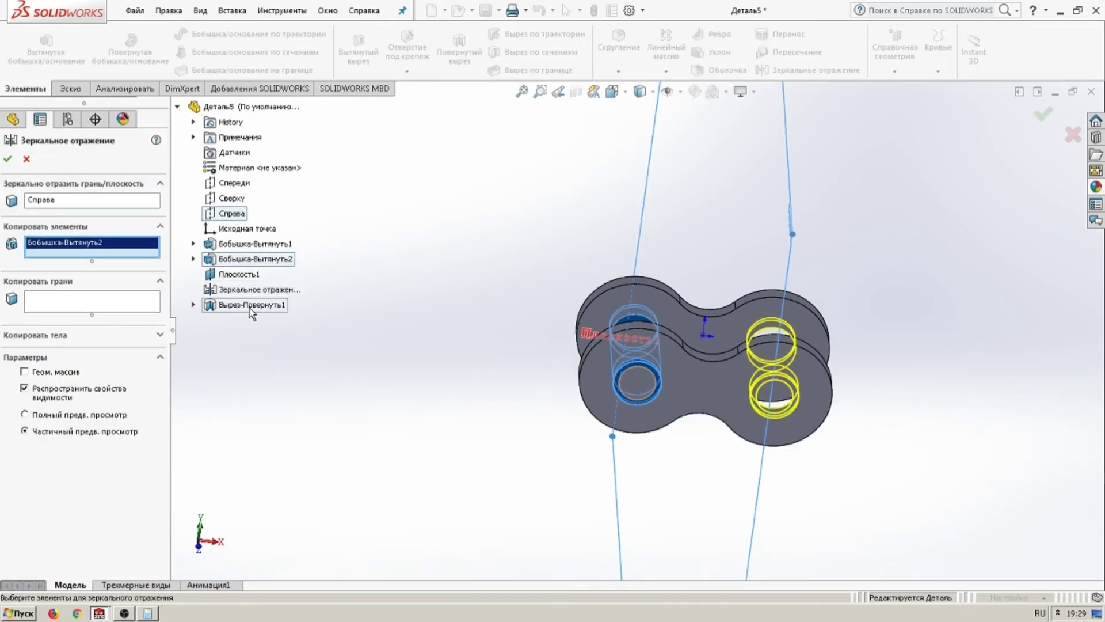
pyautogui.click(7, 159)
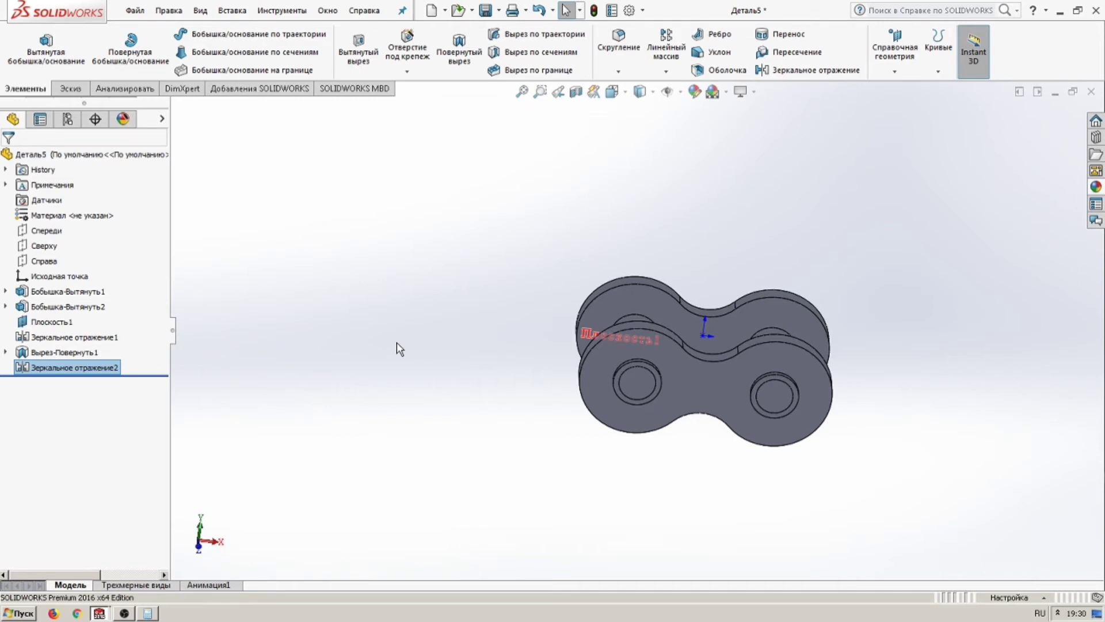
# - Try a repeat mirror across Плоскость1, then undo it
pyautogui.moveTo(389, 339); pyautogui.dragTo(616, 351, button='middle')
pyautogui.press('Return')
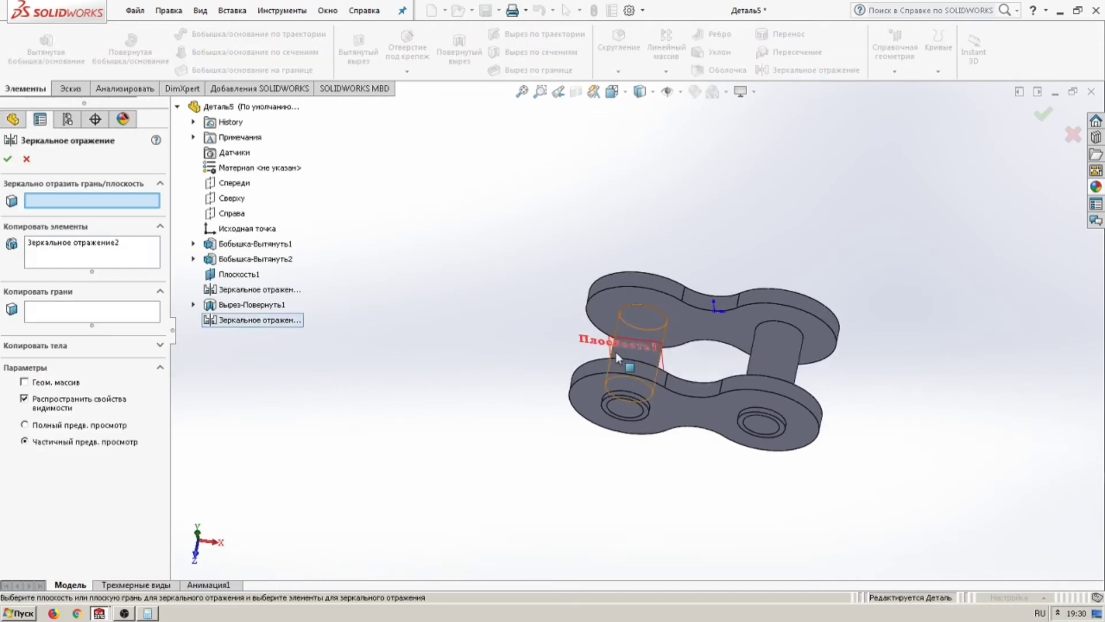
pyautogui.click(632, 341)
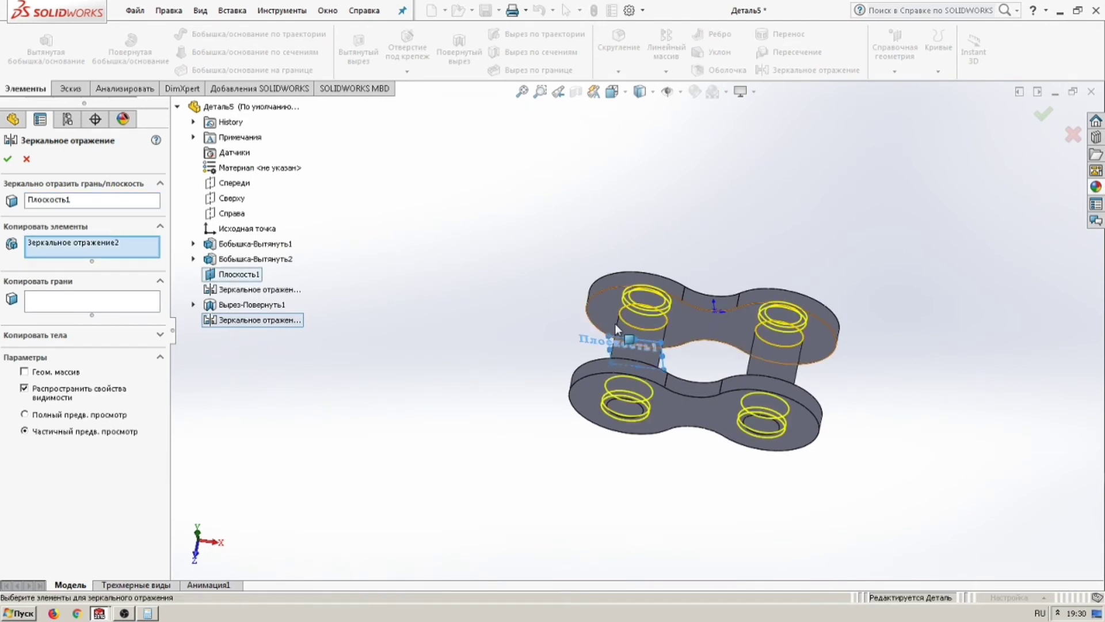
pyautogui.scroll(-3, 615, 324)
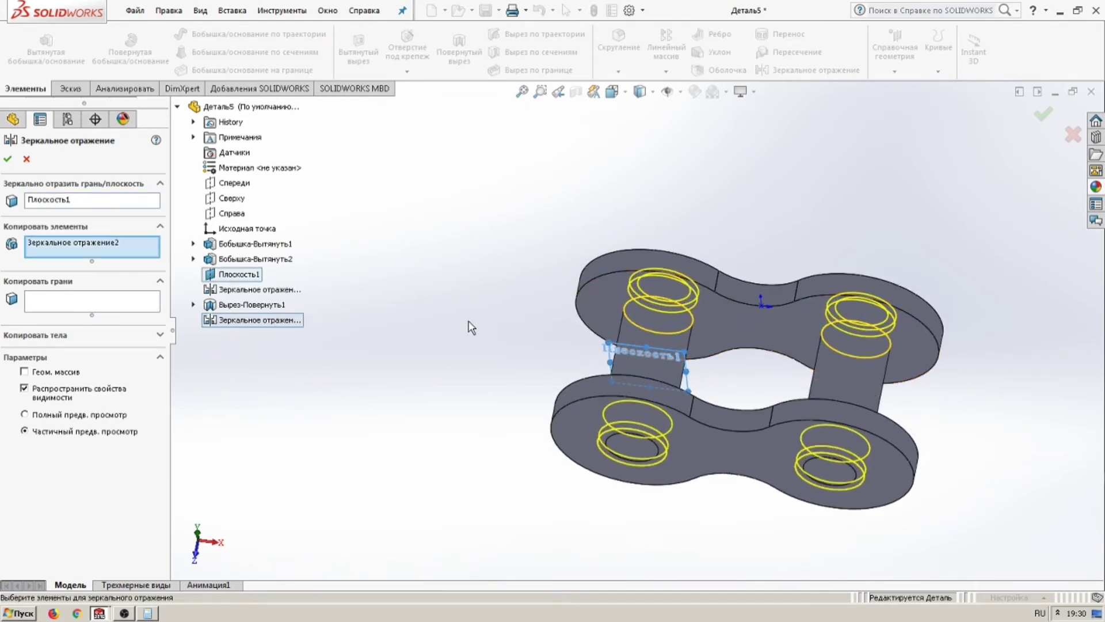
pyautogui.moveTo(437, 334); pyautogui.dragTo(465, 320, button='middle')
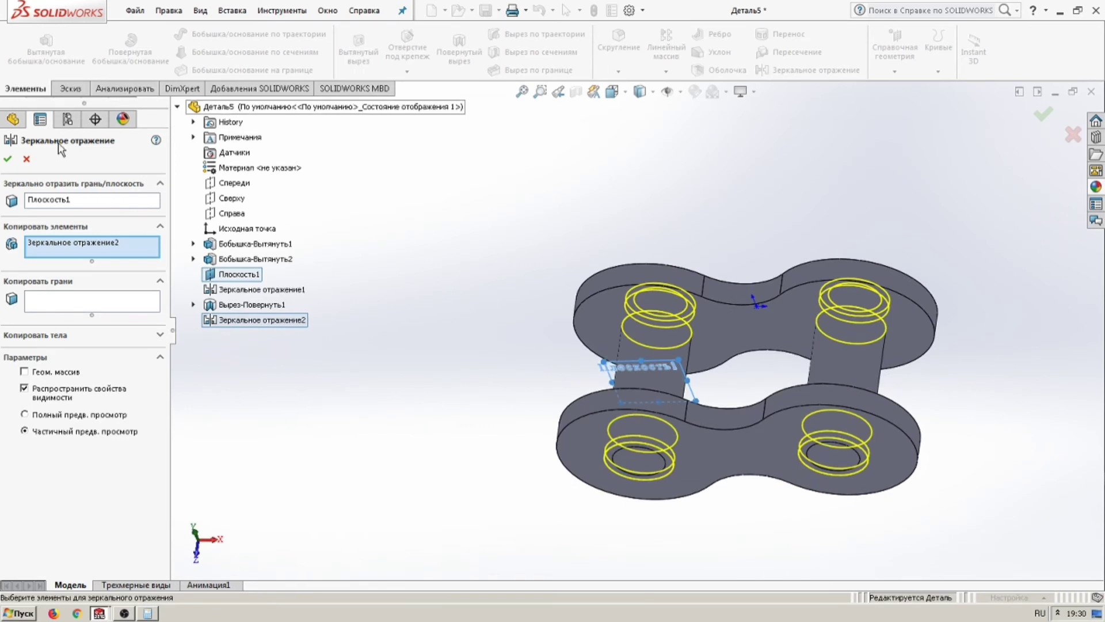
pyautogui.press('Return')
pyautogui.moveTo(549, 322)
pyautogui.mouseDown(button='middle')
pyautogui.moveTo(510, 432)
pyautogui.moveTo(535, 327)
pyautogui.moveTo(562, 296)
pyautogui.mouseUp(button='middle')
pyautogui.hotkey('ctrl', 'z')
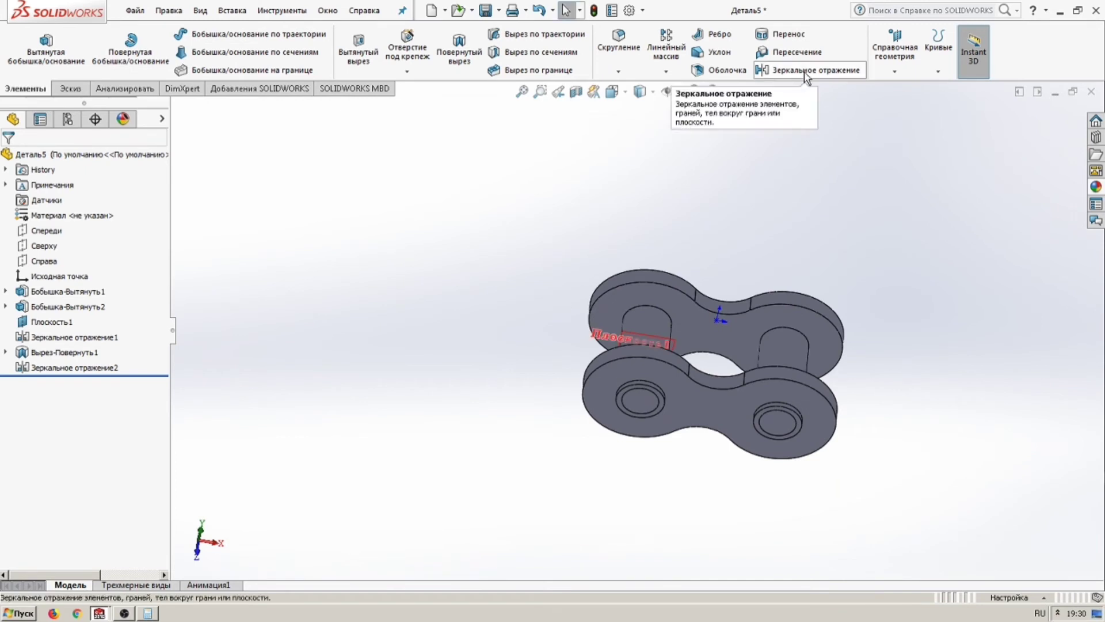
# - Mirror the revolved cut Вырез-Повернуть1 about Плоскость1, creating Зеркальное отражение4
pyautogui.click(846, 72)
pyautogui.scroll(-2, 695, 318)
pyautogui.scroll(-2, 695, 318)
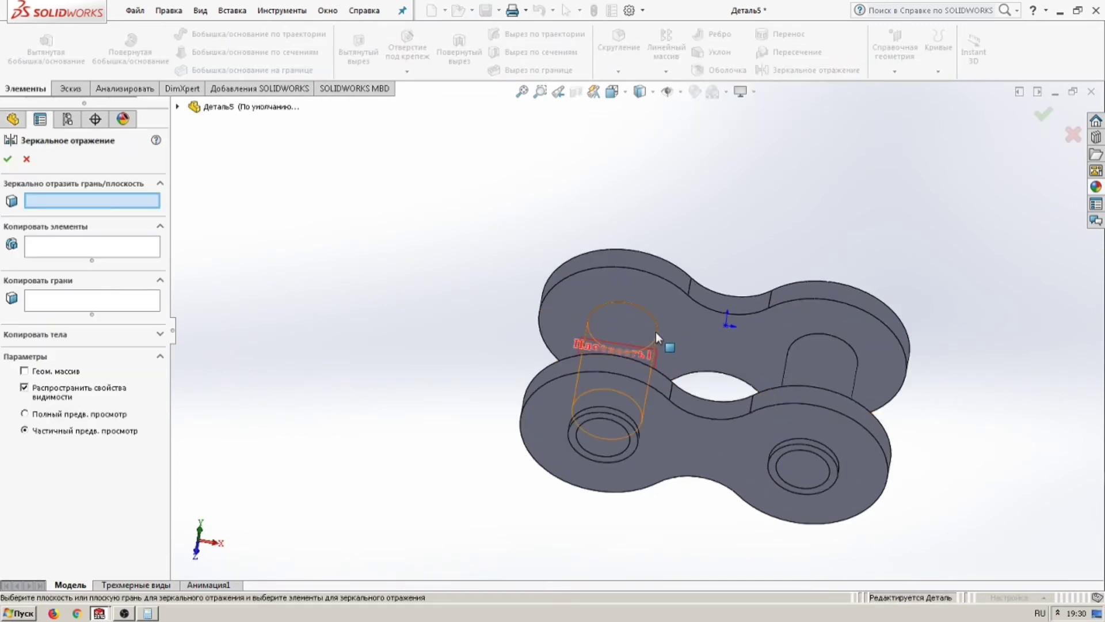
pyautogui.click(635, 350)
pyautogui.click(178, 107)
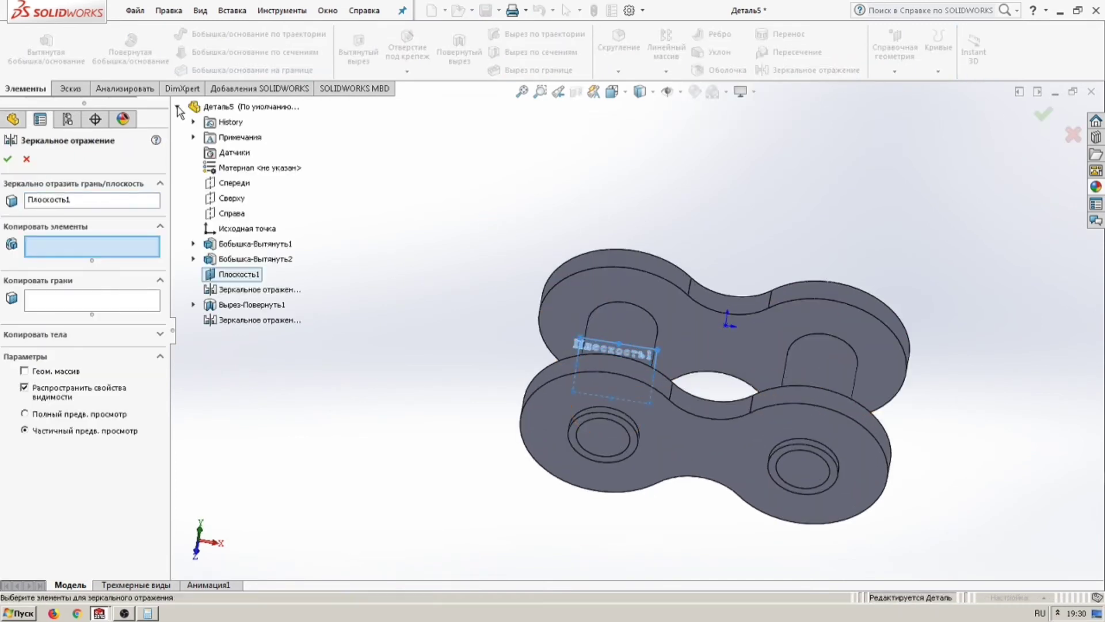
pyautogui.click(257, 310)
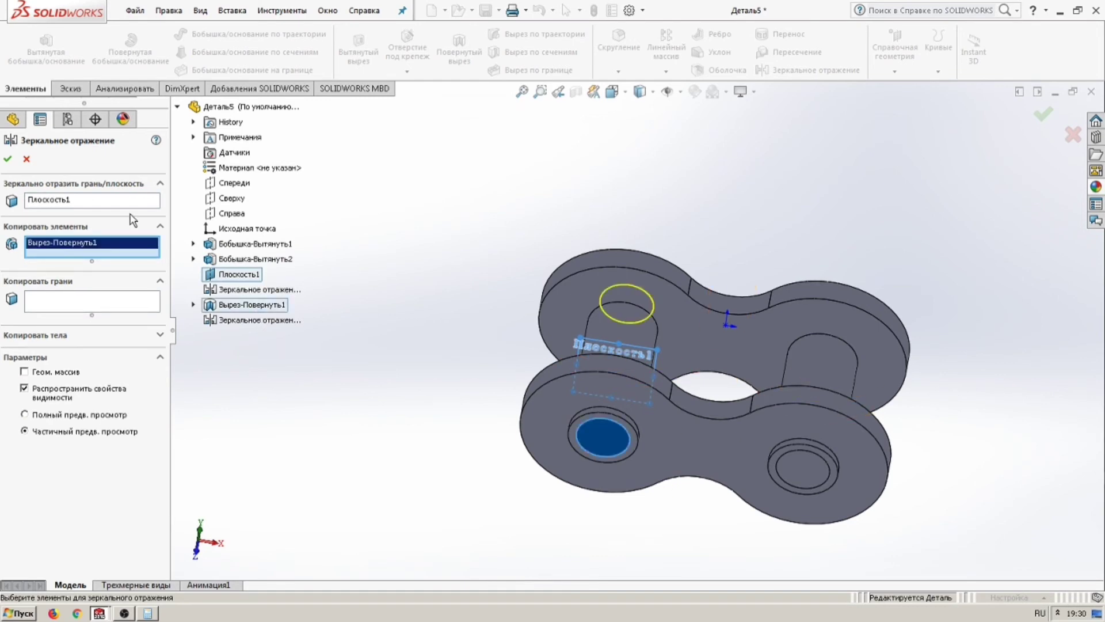
pyautogui.click(9, 160)
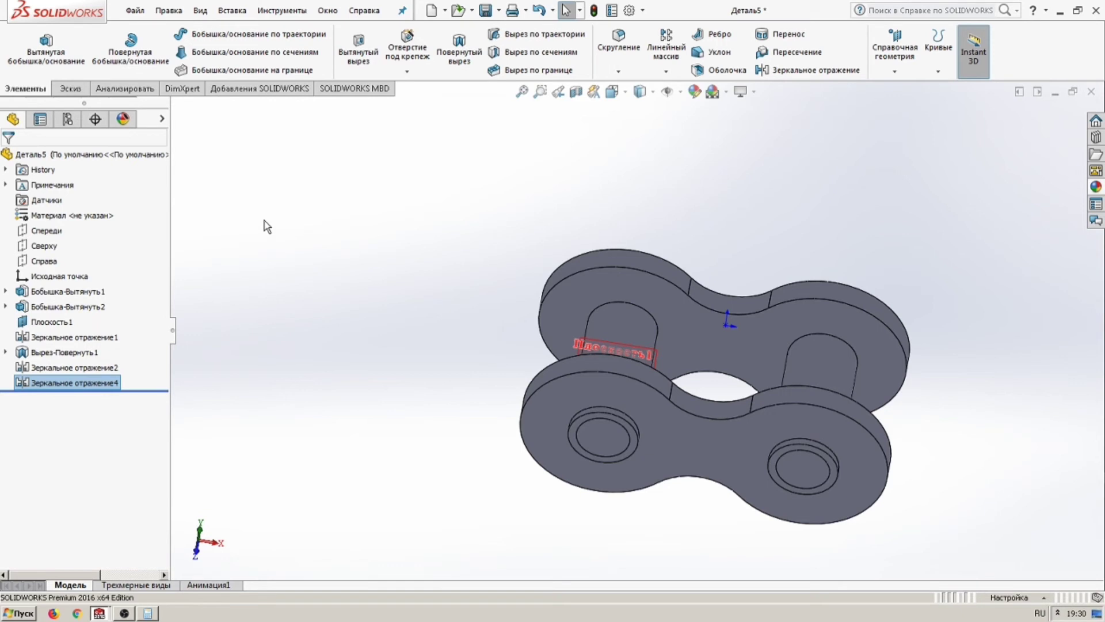
# - Mirror Зеркальное отражение4 about the Справа plane, creating Зеркальное отражение5
pyautogui.click(45, 261)
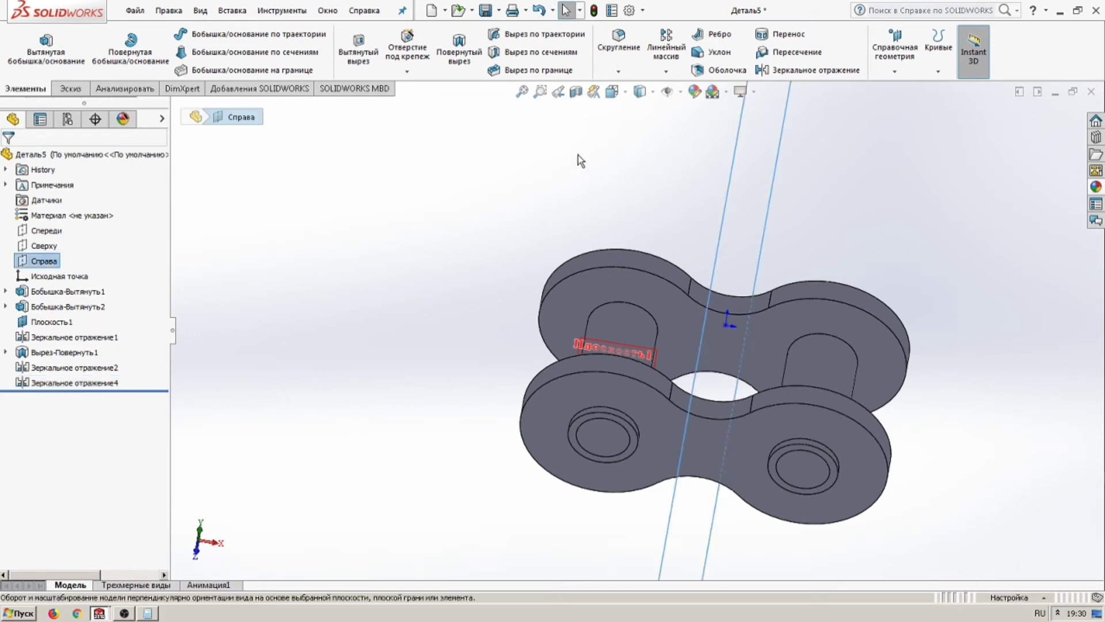
pyautogui.click(806, 69)
pyautogui.moveTo(662, 166); pyautogui.dragTo(720, 259, button='middle')
pyautogui.click(714, 268)
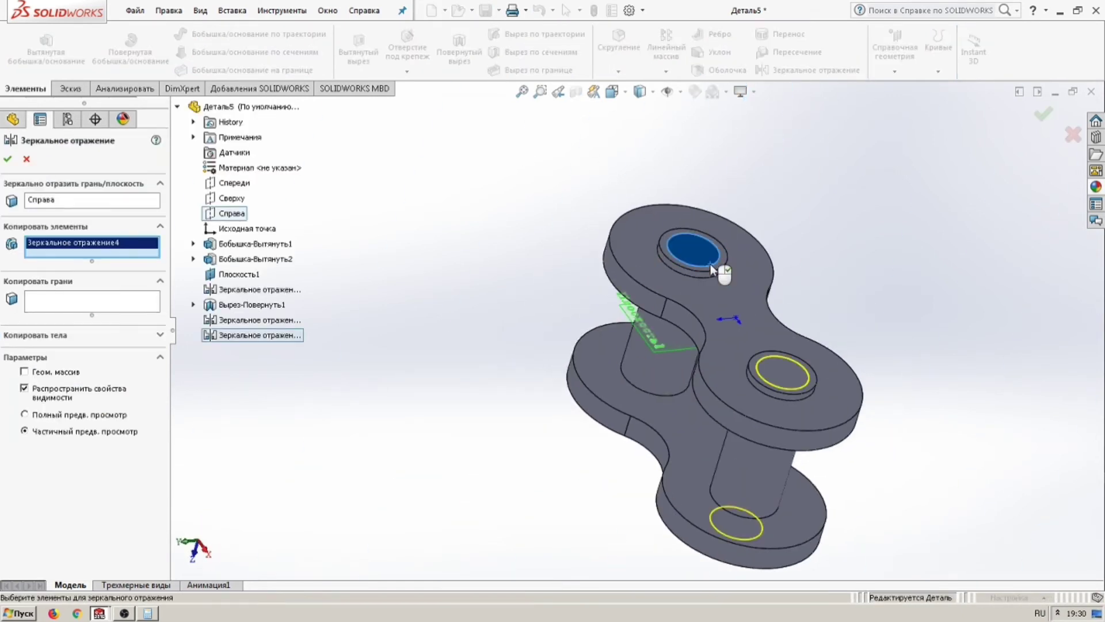
pyautogui.click(7, 159)
pyautogui.moveTo(358, 295); pyautogui.dragTo(506, 347, button='middle')
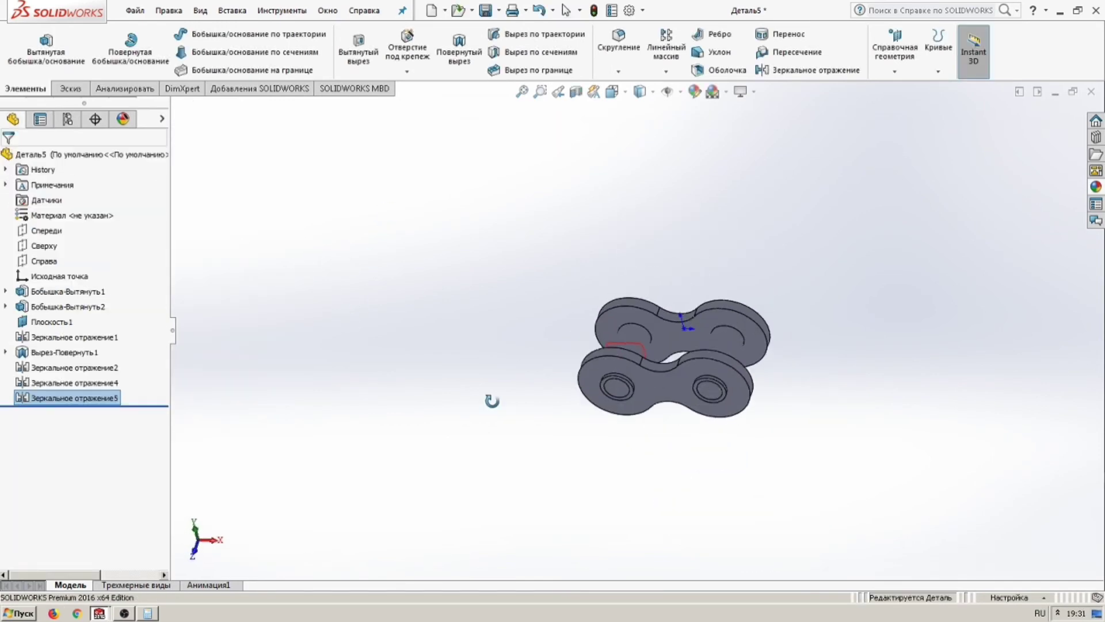
# - Start a fillet on the pin-hole edges, then clear the first selections
pyautogui.click(618, 43)
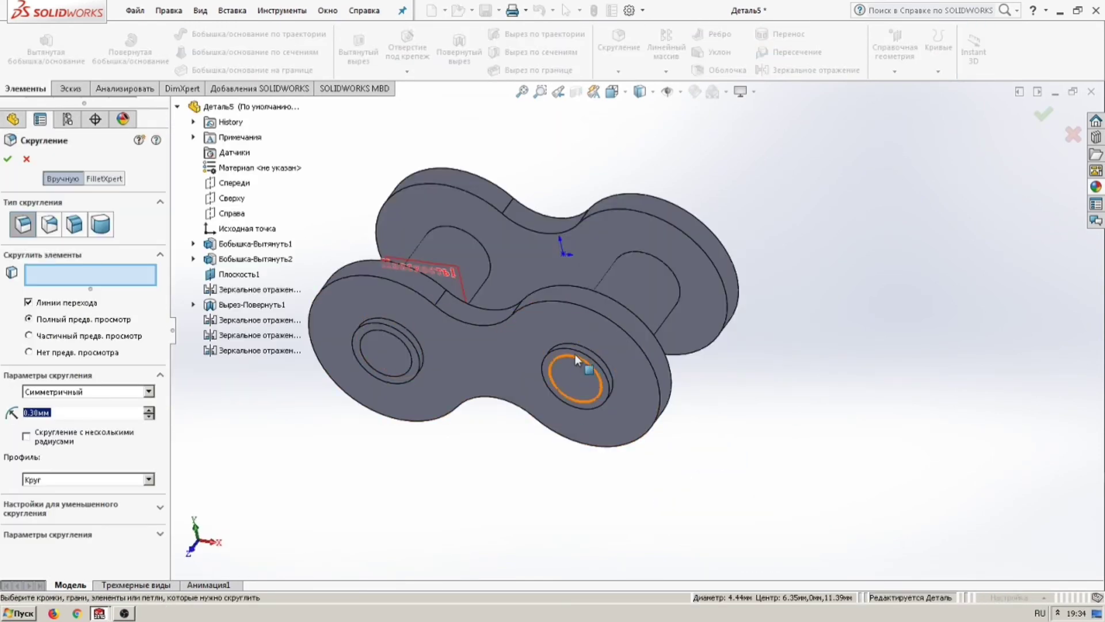
pyautogui.click(575, 352)
pyautogui.click(389, 337)
pyautogui.moveTo(389, 336); pyautogui.dragTo(480, 336, button='middle')
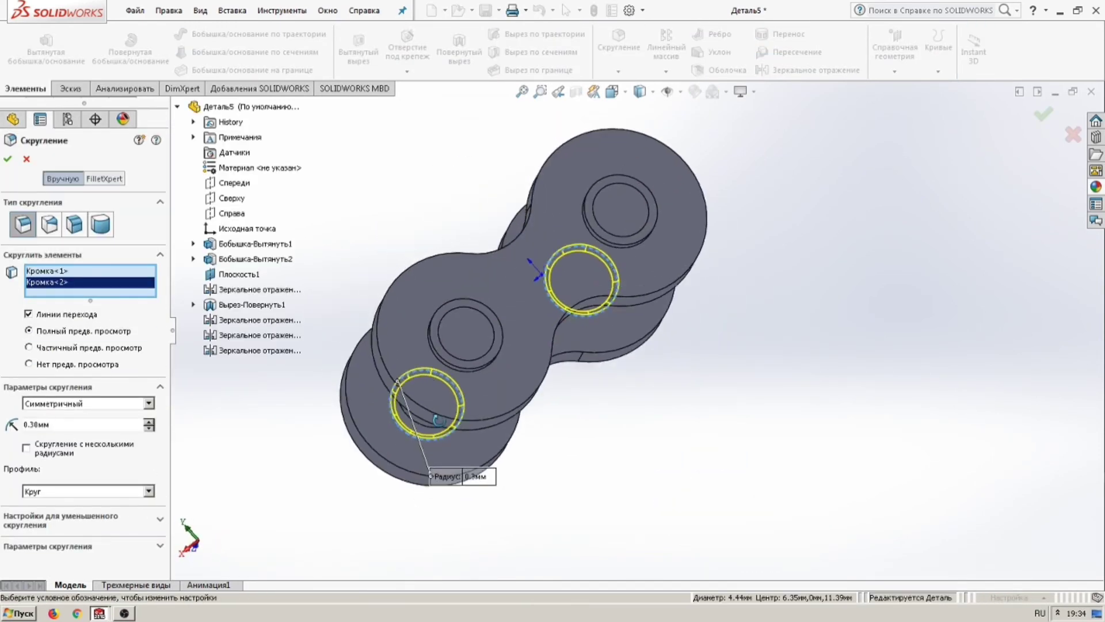
pyautogui.click(477, 339)
pyautogui.rightClick(477, 339)
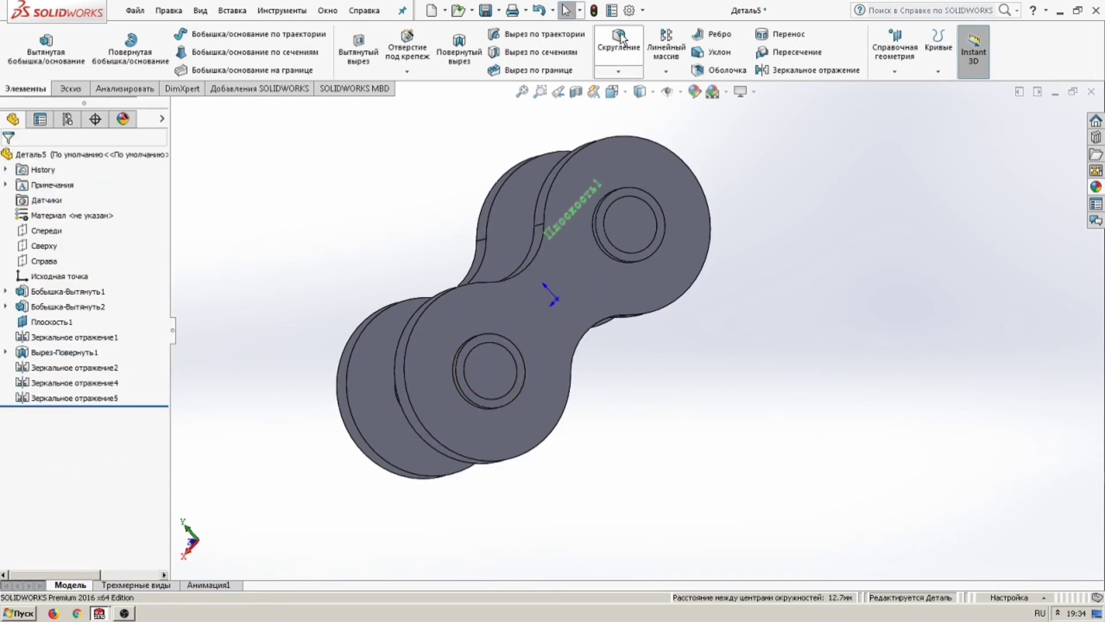
# - Round four pin-hole edges with a 0.3 mm fillet (Скругление1)
pyautogui.click(475, 337)
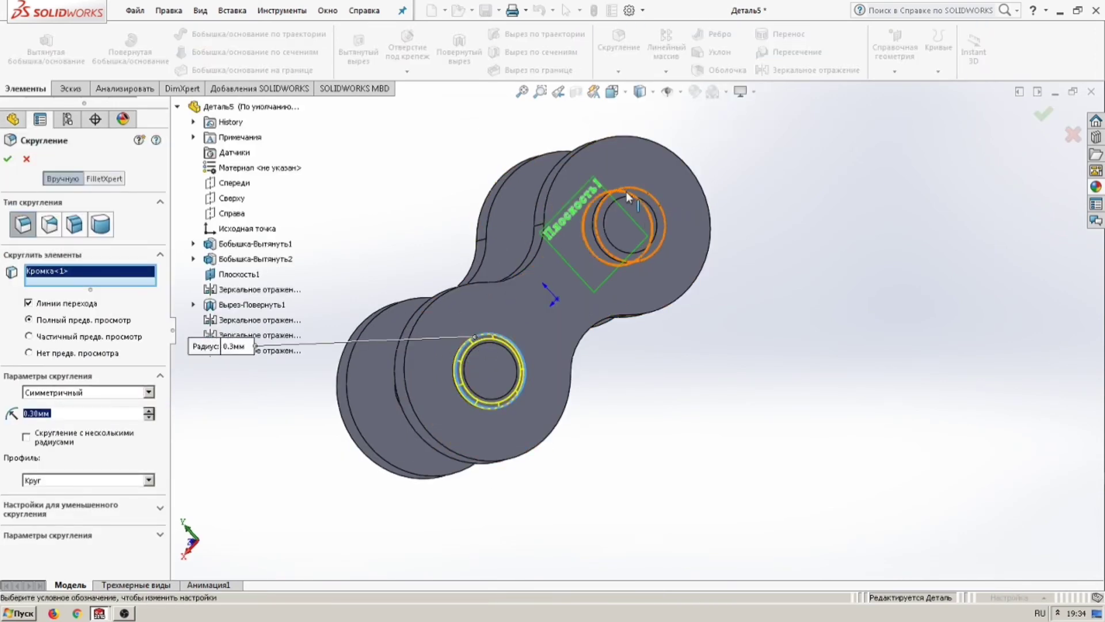
pyautogui.scroll(-3, 626, 191)
pyautogui.click(620, 216)
pyautogui.scroll(3, 619, 217)
pyautogui.scroll(-3, 579, 362)
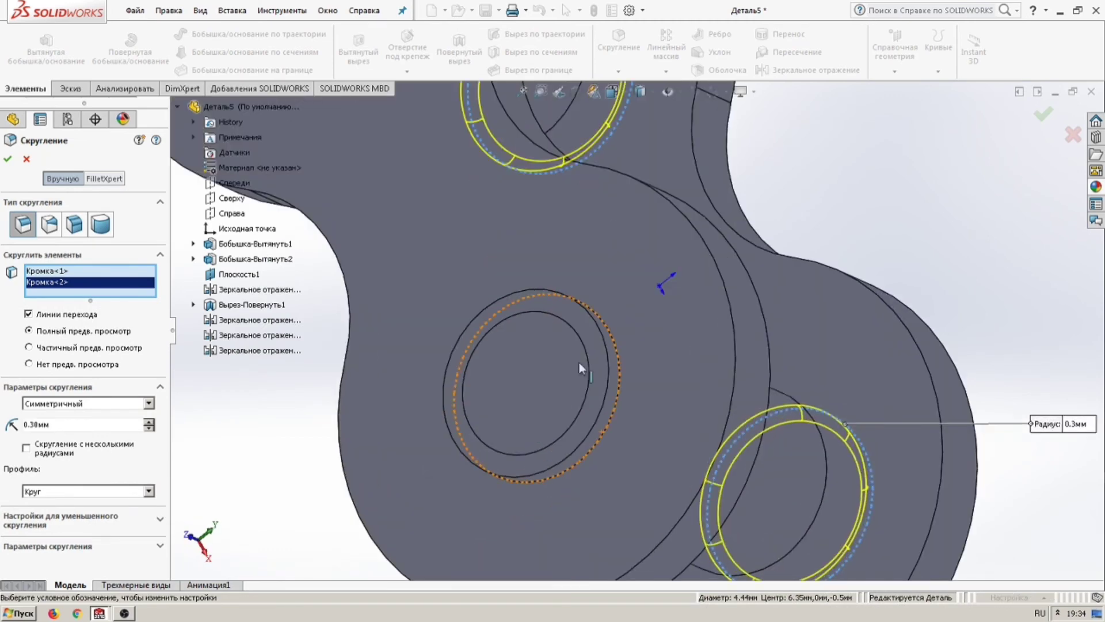
pyautogui.click(600, 339)
pyautogui.scroll(3, 531, 239)
pyautogui.scroll(-3, 531, 240)
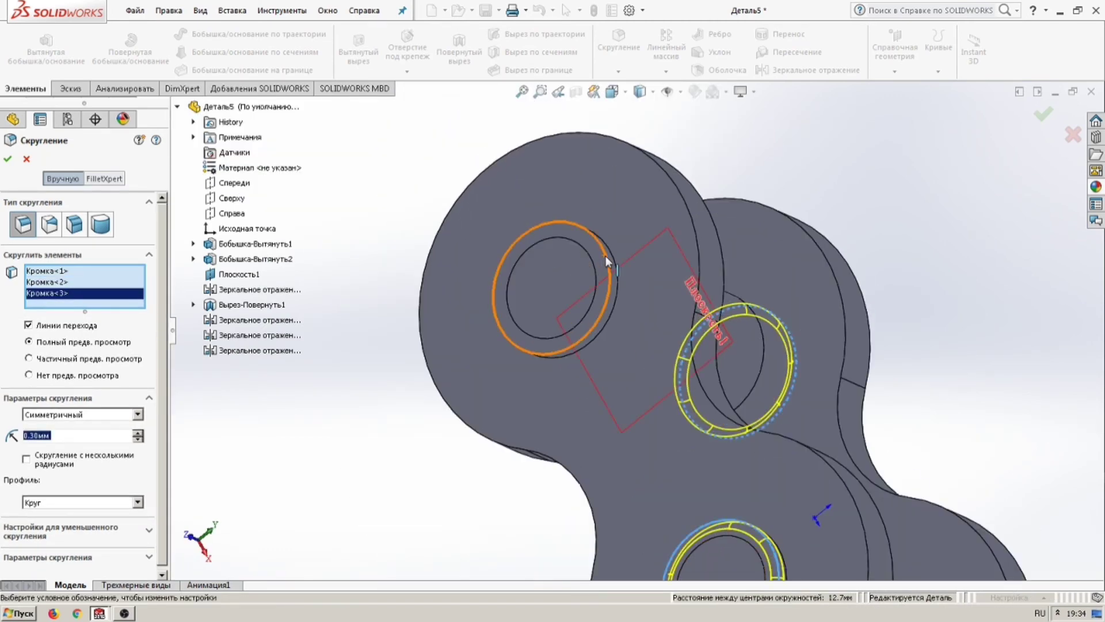
pyautogui.click(604, 257)
pyautogui.press('Return')
pyautogui.press('z')
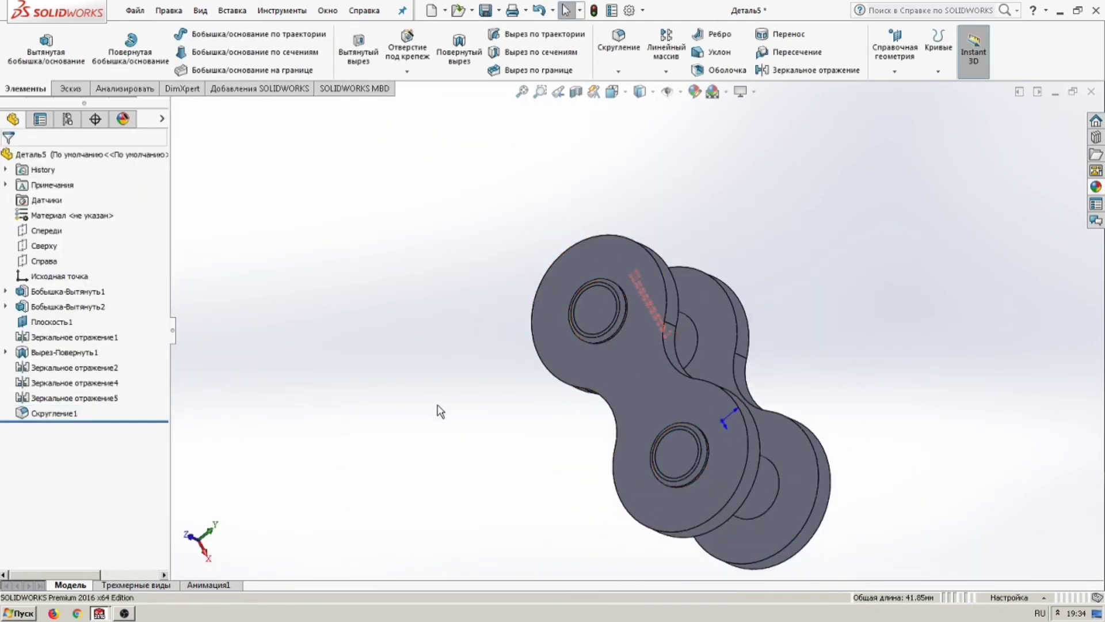
# - Fillet the outer faces of both link plates at 0.3 mm (Скругление2)
pyautogui.click(618, 43)
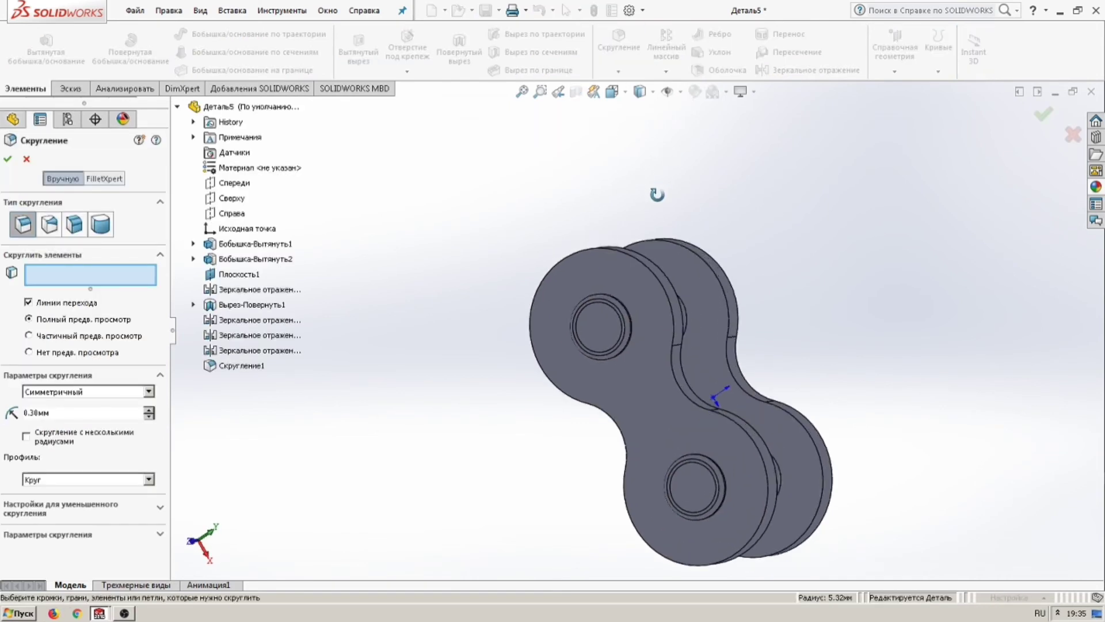
pyautogui.moveTo(656, 190); pyautogui.dragTo(624, 299, button='middle')
pyautogui.click(624, 299)
pyautogui.moveTo(719, 290); pyautogui.dragTo(724, 268, button='middle')
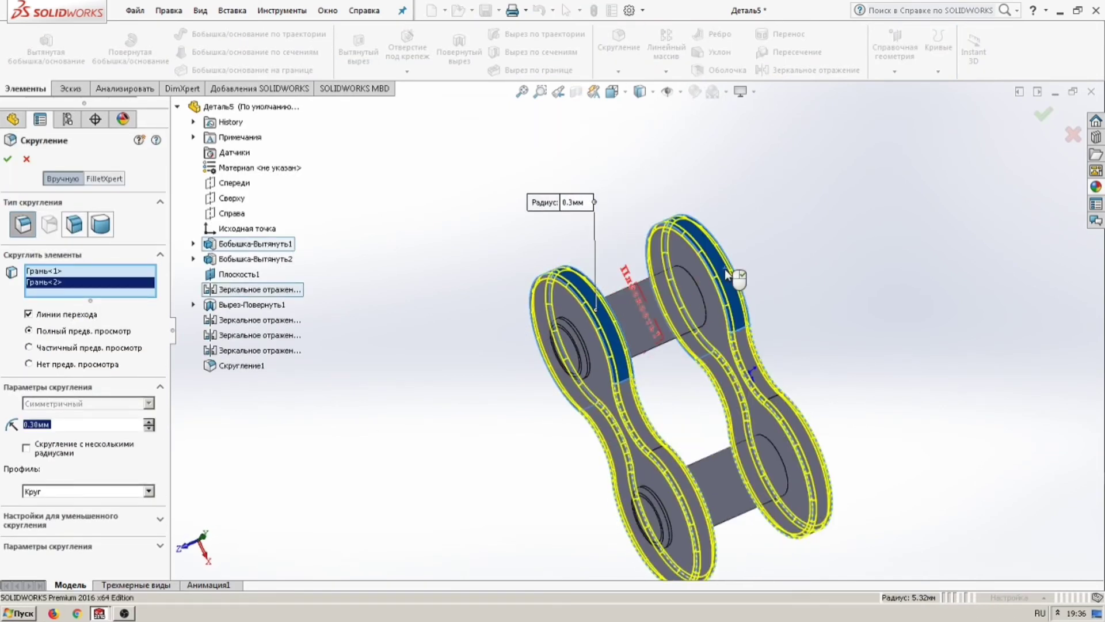
pyautogui.click(724, 268)
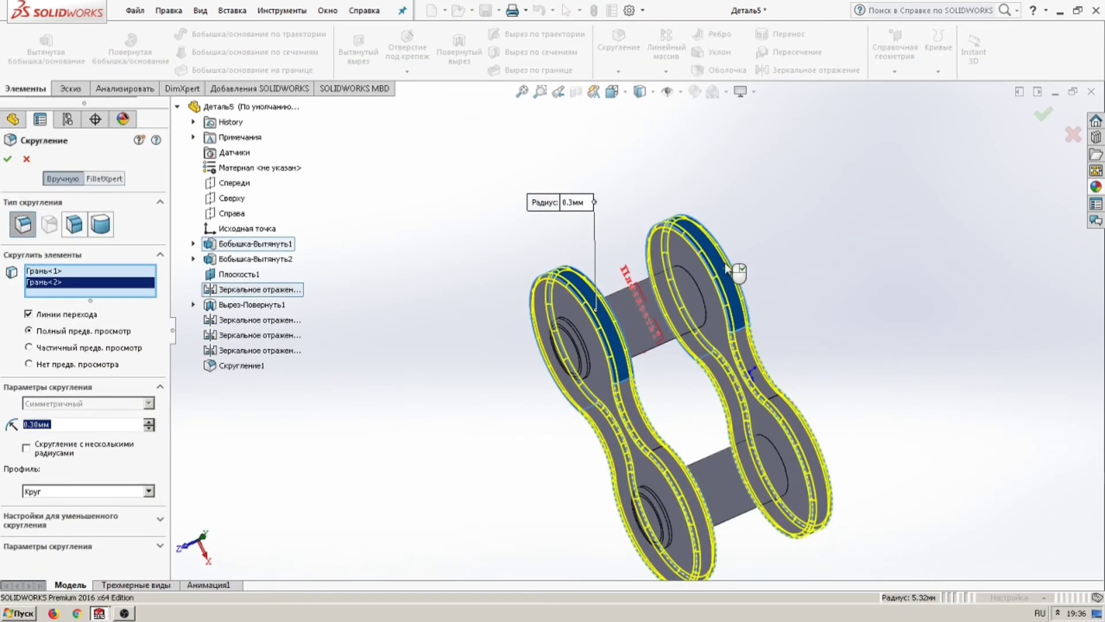
pyautogui.click(9, 159)
pyautogui.press('z')
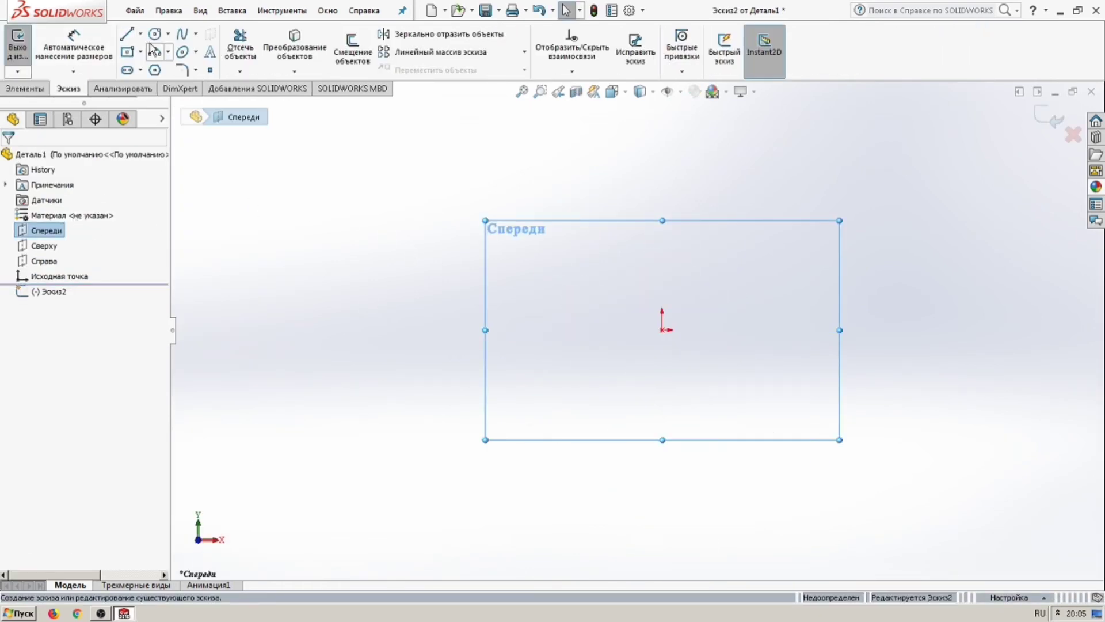
# - Draw an origin-centred rectangle plus circles at both short-edge midpoints through the corners
pyautogui.click(127, 52)
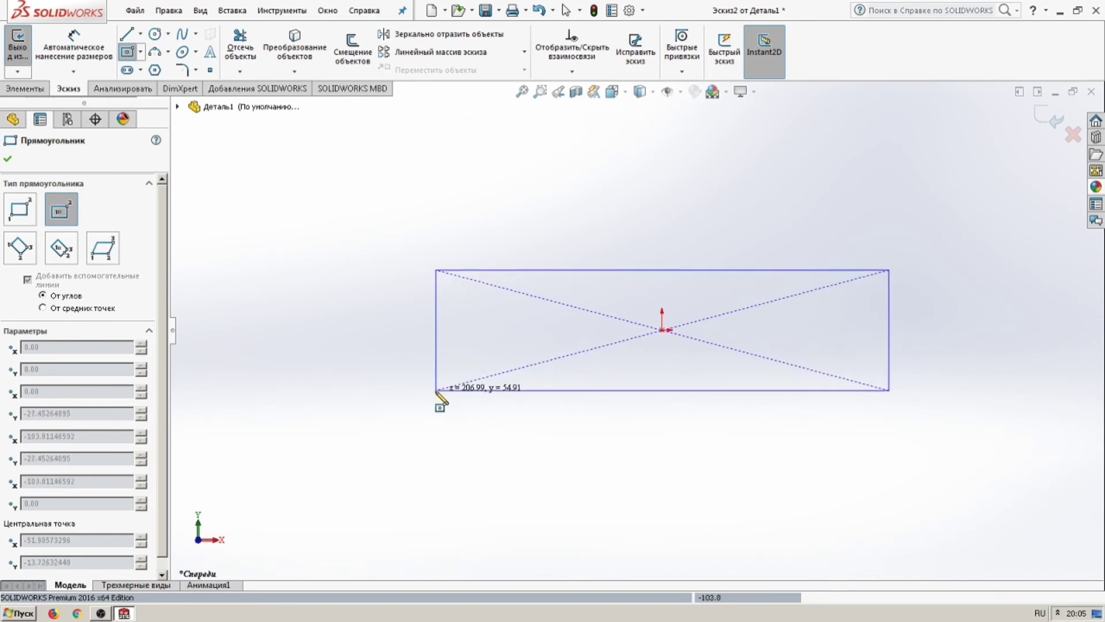
pyautogui.click(418, 409)
pyautogui.press('Escape')
pyautogui.click(154, 34)
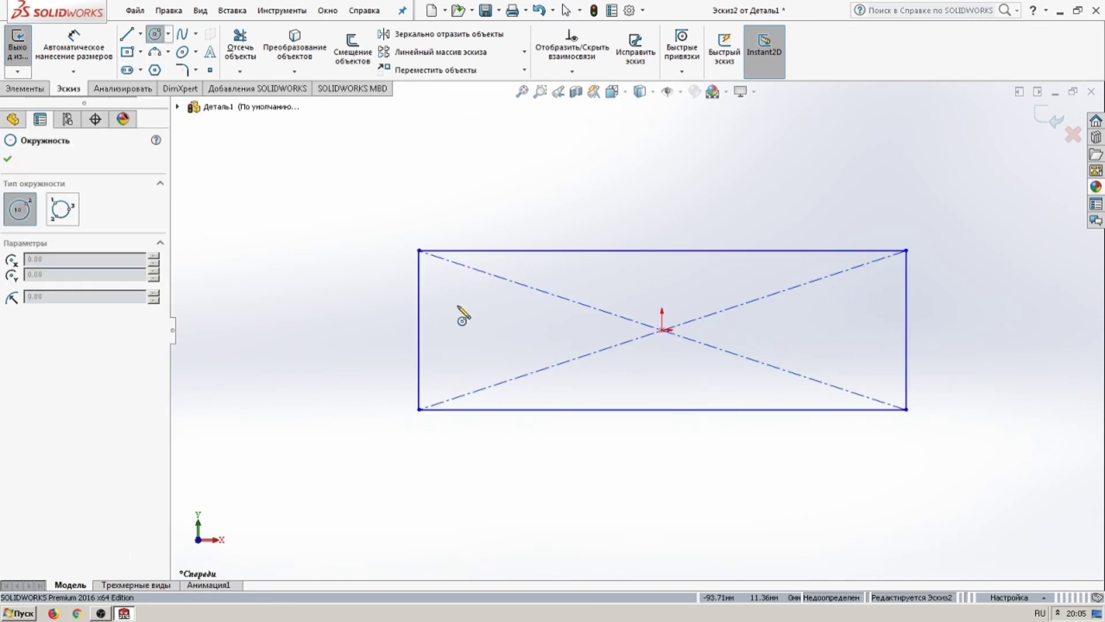
pyautogui.click(418, 329)
pyautogui.click(418, 409)
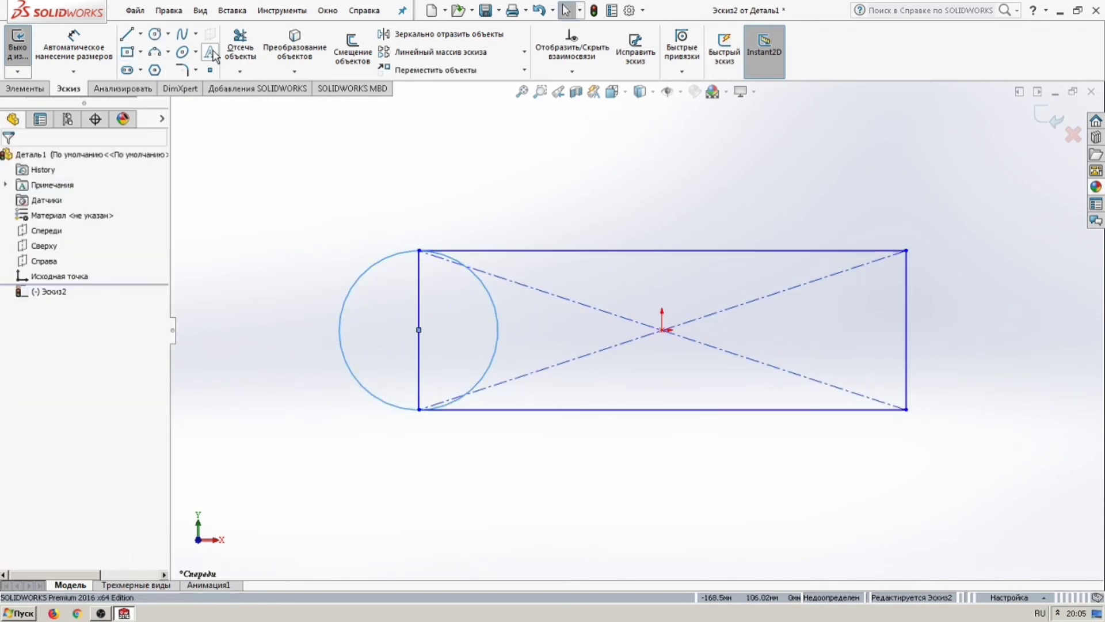
pyautogui.click(905, 330)
pyautogui.click(906, 250)
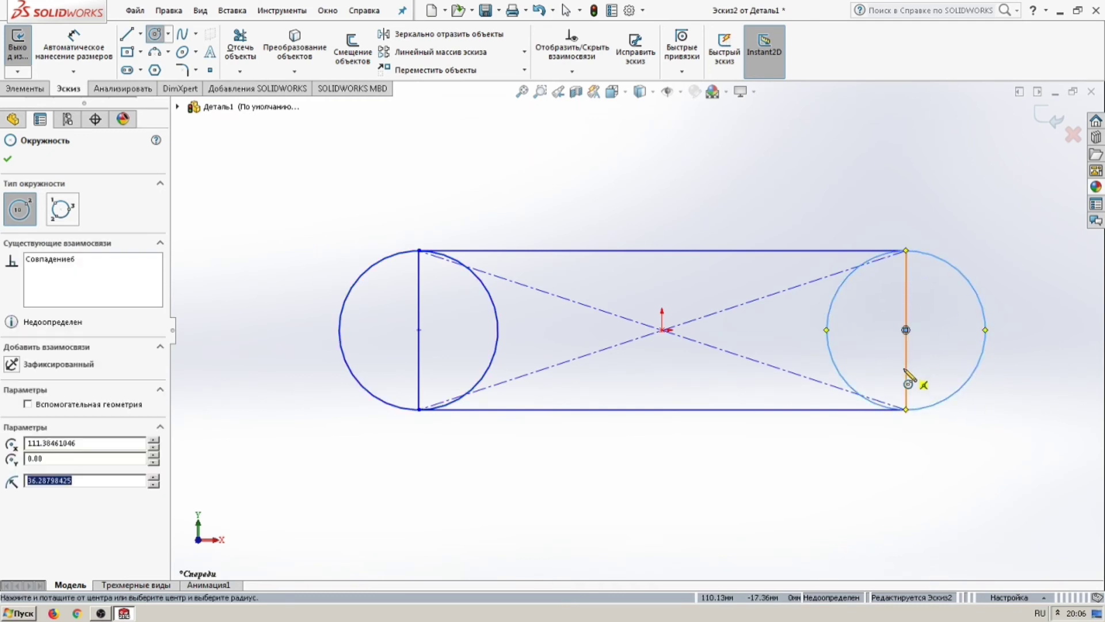
pyautogui.press('Escape')
# - Trim the circles' inner arcs and stubs, leaving an outer arc at each end
pyautogui.click(230, 41)
pyautogui.click(496, 322)
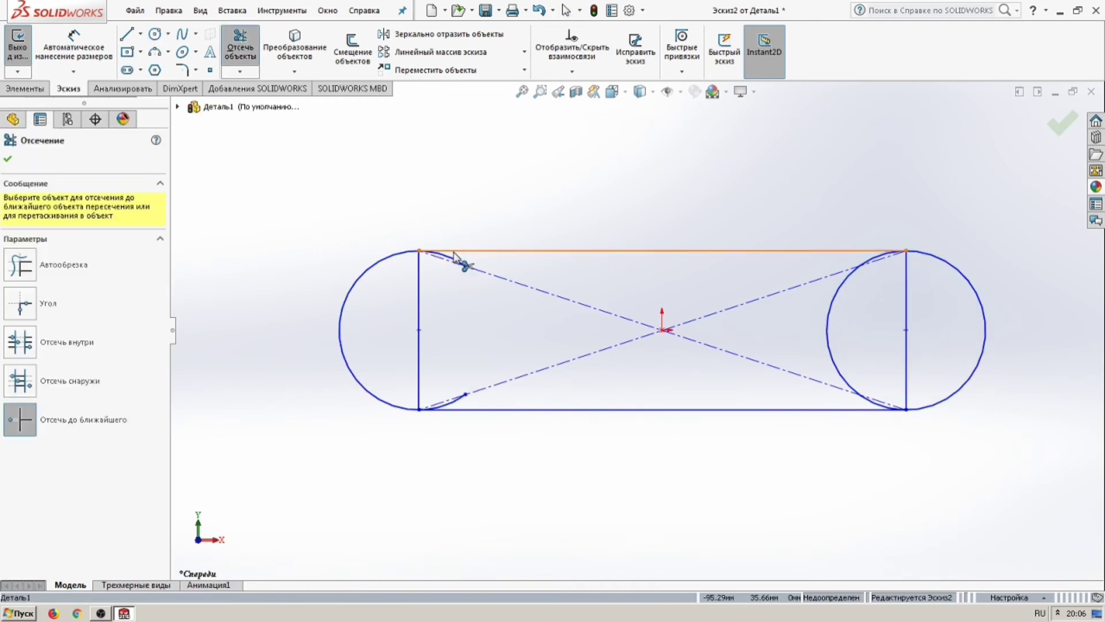
pyautogui.click(443, 258)
pyautogui.click(839, 325)
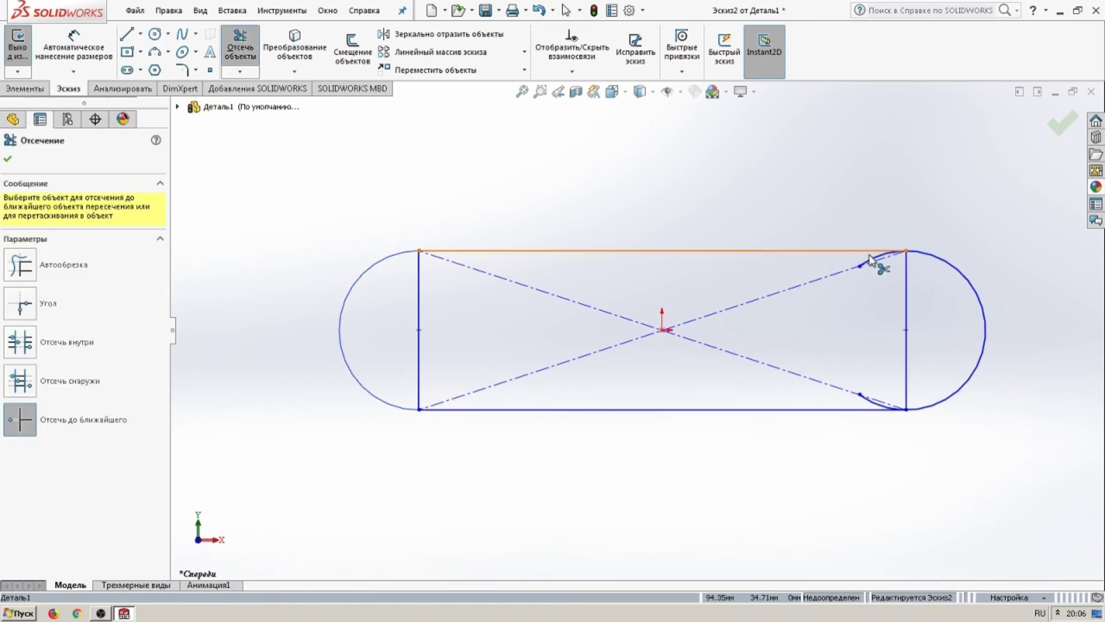
pyautogui.click(878, 259)
pyautogui.click(869, 403)
pyautogui.press('Escape')
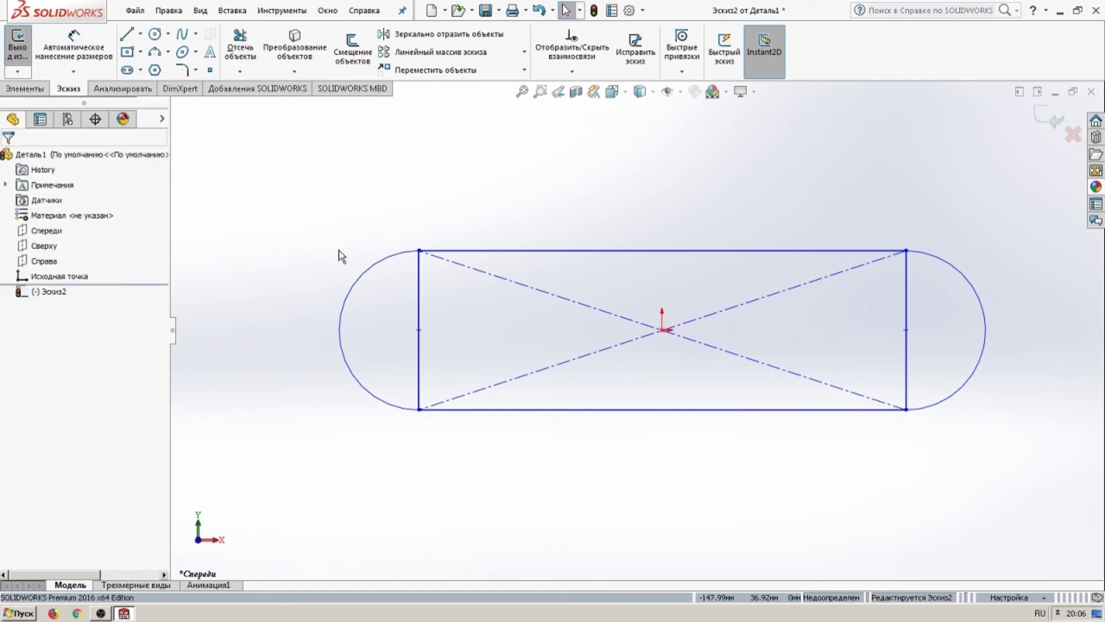
# - Draw a three-point bottom arc between the bottom corners, bowing below the rectangle
pyautogui.click(155, 53)
pyautogui.click(419, 409)
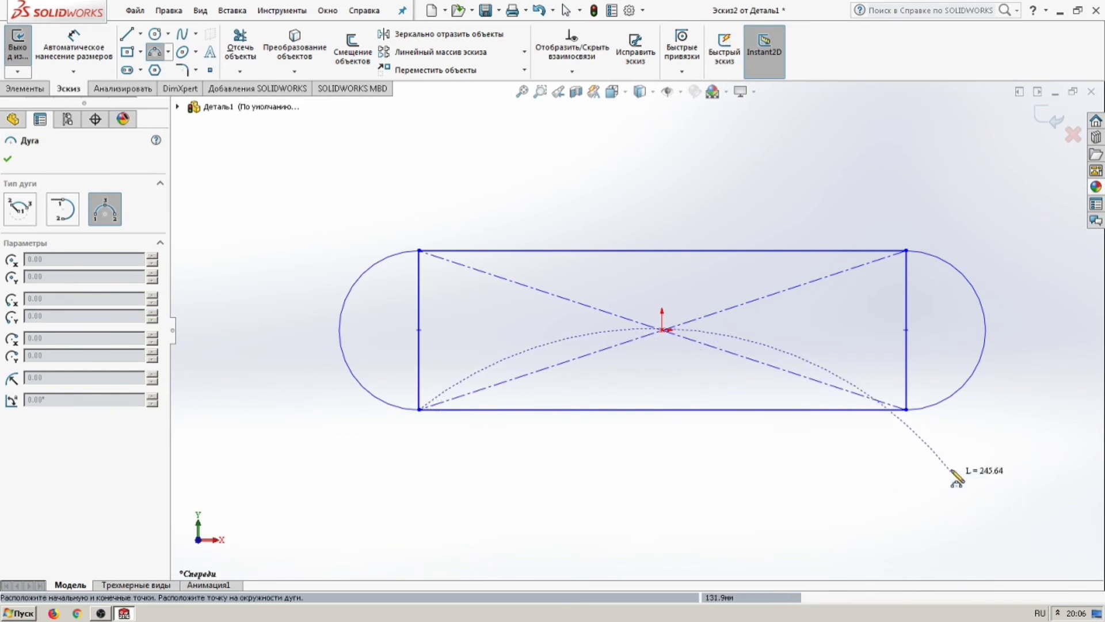
pyautogui.click(907, 410)
pyautogui.press('Escape')
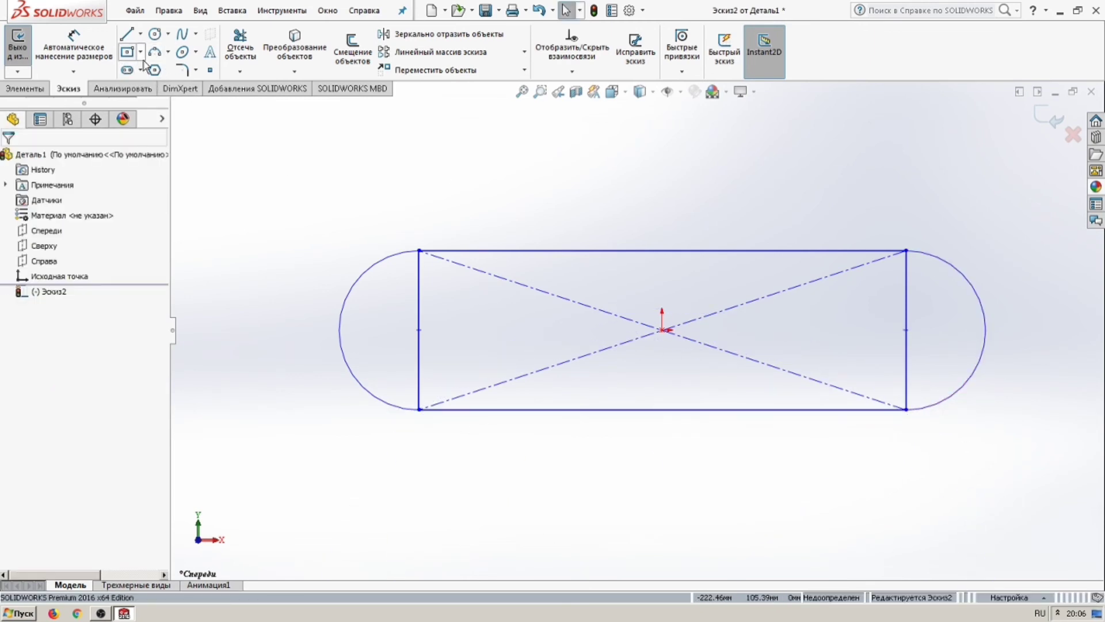
pyautogui.click(156, 53)
pyautogui.click(419, 410)
pyautogui.click(906, 410)
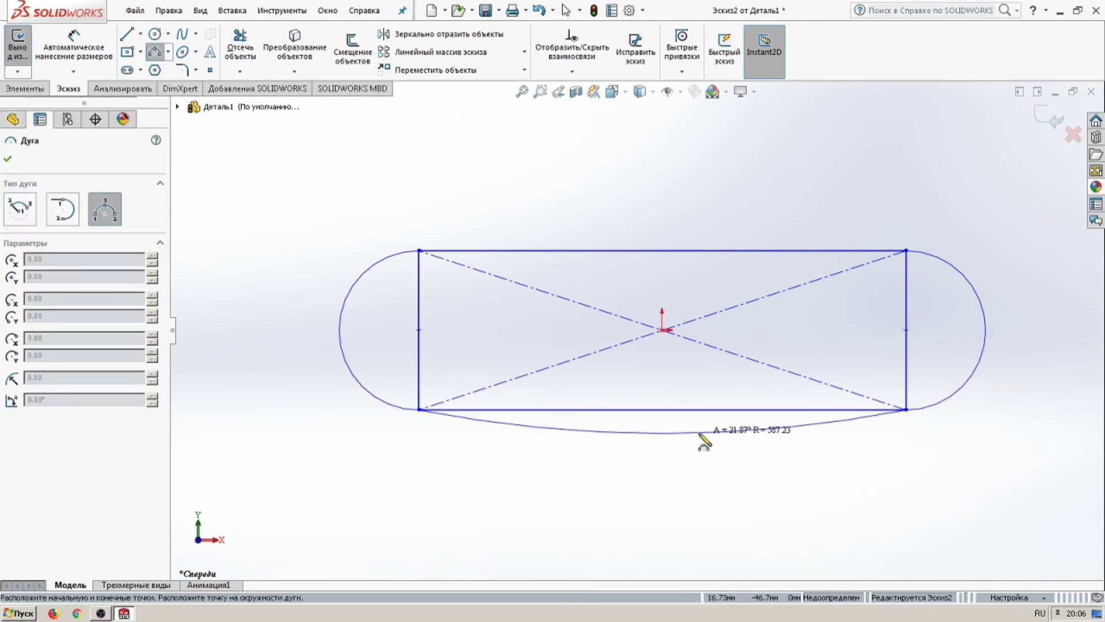
pyautogui.click(687, 443)
pyautogui.press('Escape')
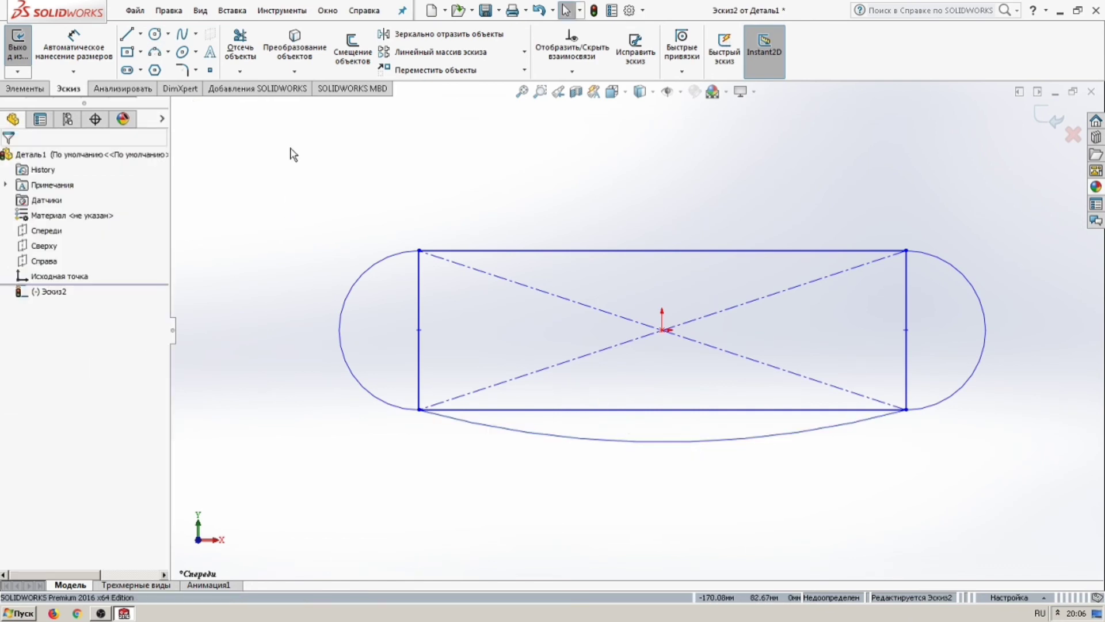
# - Delete both vertical rectangle lines and make the bottom arc tangent to each end arc
pyautogui.click(418, 353)
pyautogui.press('Delete')
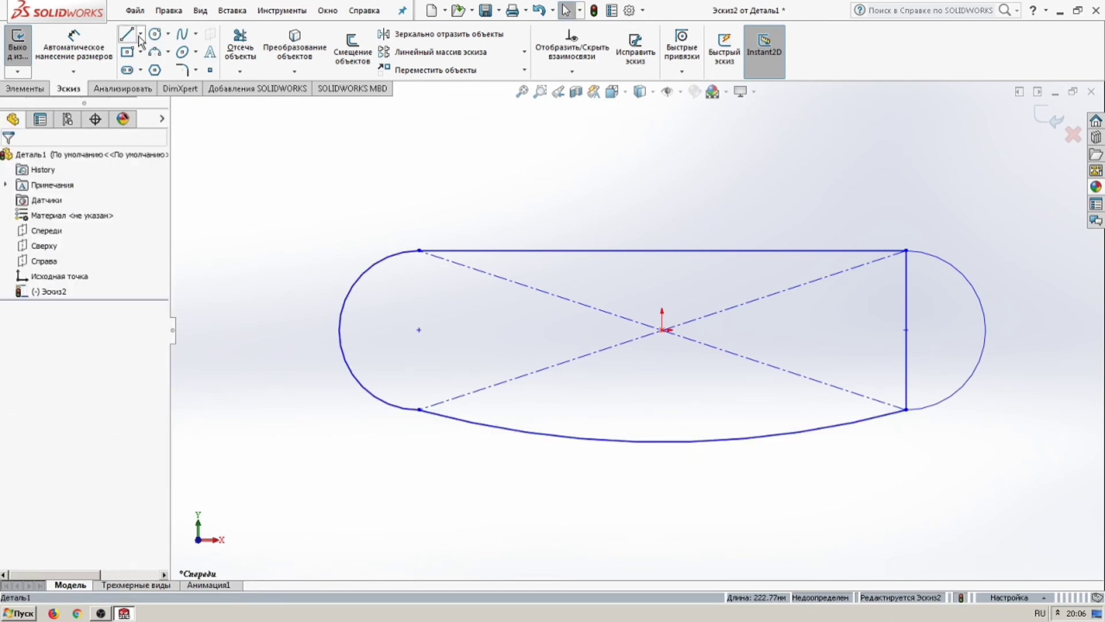
pyautogui.click(456, 425)
pyautogui.keyDown('ctrl'); pyautogui.click(374, 394); pyautogui.keyUp('ctrl')
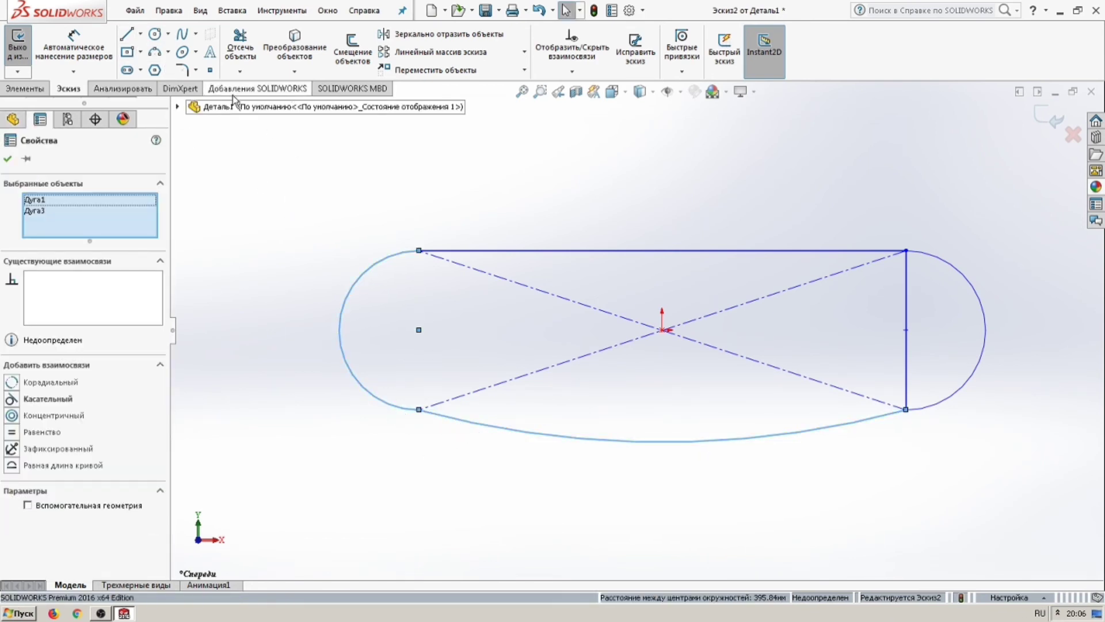
pyautogui.click(10, 403)
pyautogui.press('Escape')
pyautogui.click(907, 340)
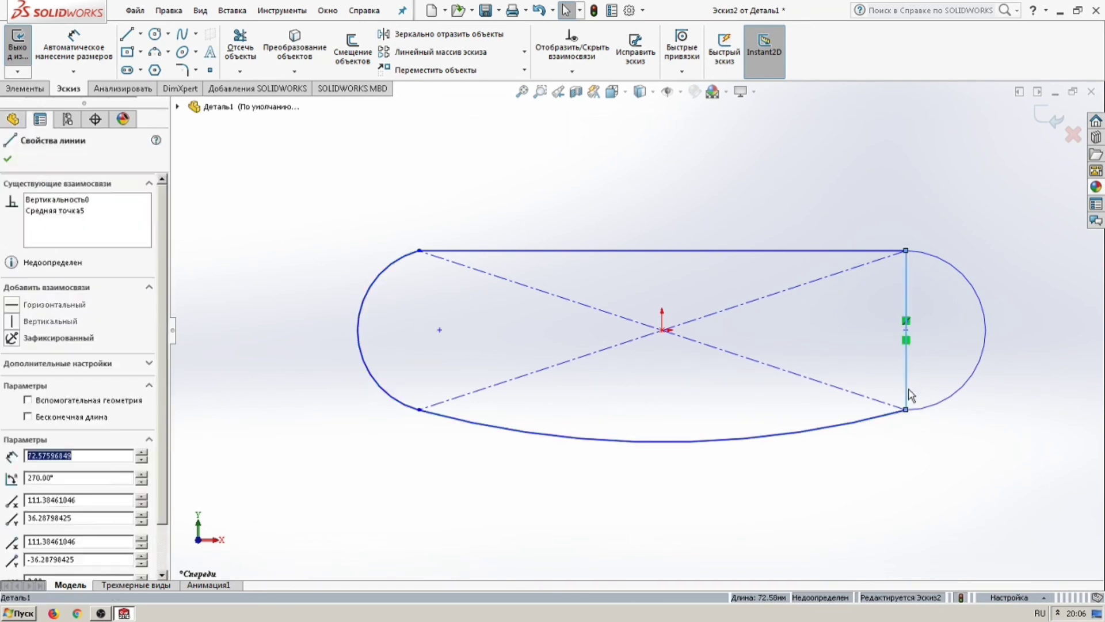
pyautogui.press('Delete')
pyautogui.click(889, 416)
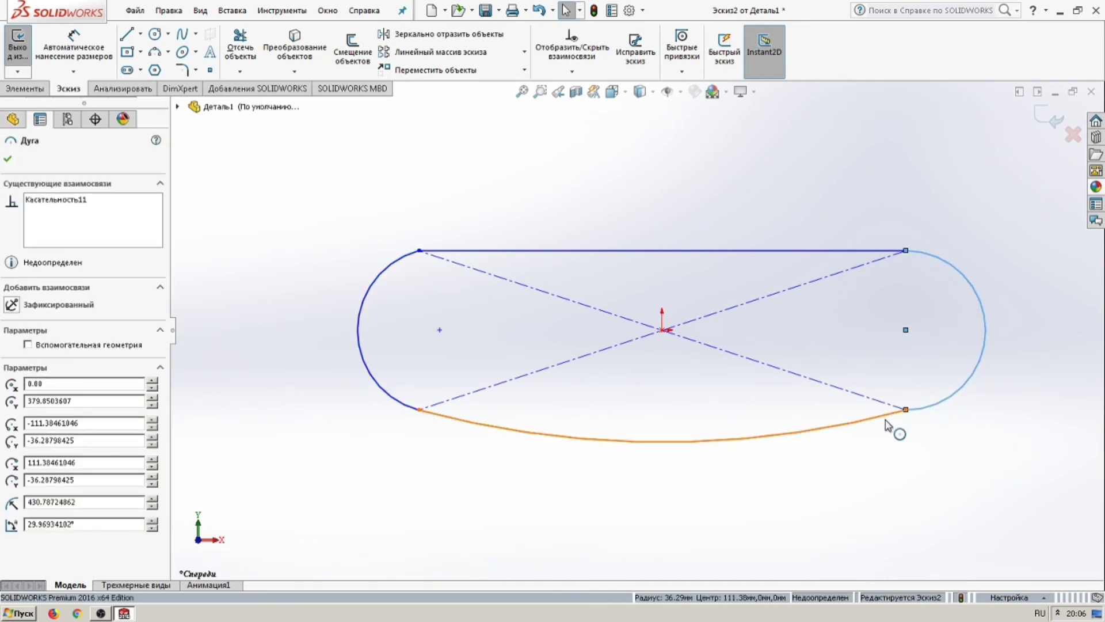
pyautogui.keyDown('ctrl'); pyautogui.click(973, 374); pyautogui.keyUp('ctrl')
pyautogui.click(12, 398)
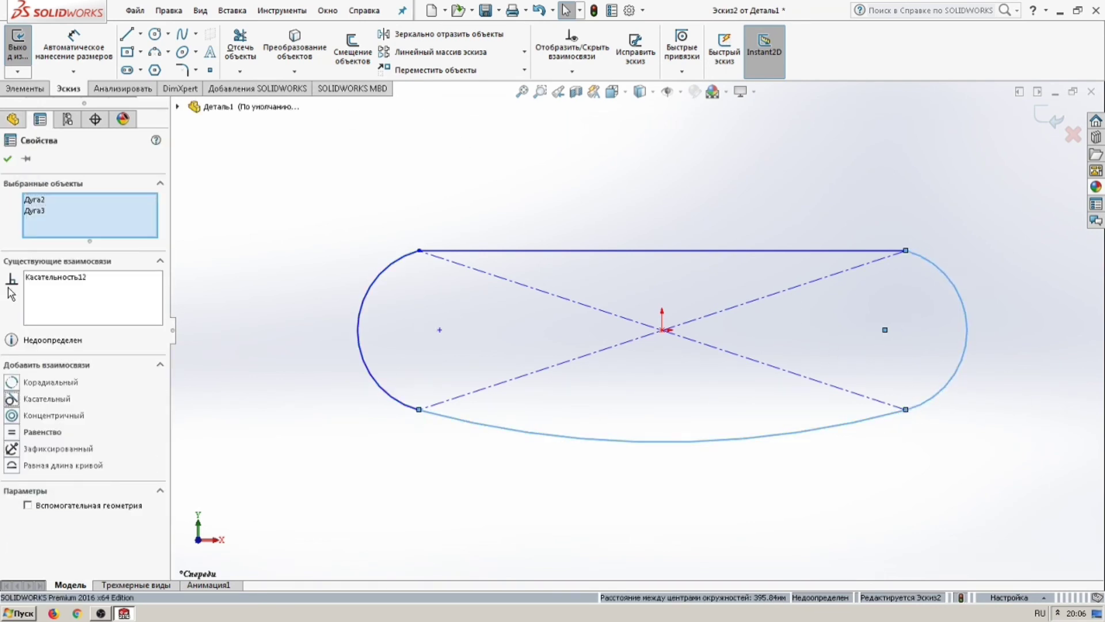
pyautogui.click(7, 160)
# - Delete the two construction diagonals
pyautogui.click(628, 320)
pyautogui.press('Delete')
pyautogui.click(630, 341)
pyautogui.press('Delete')
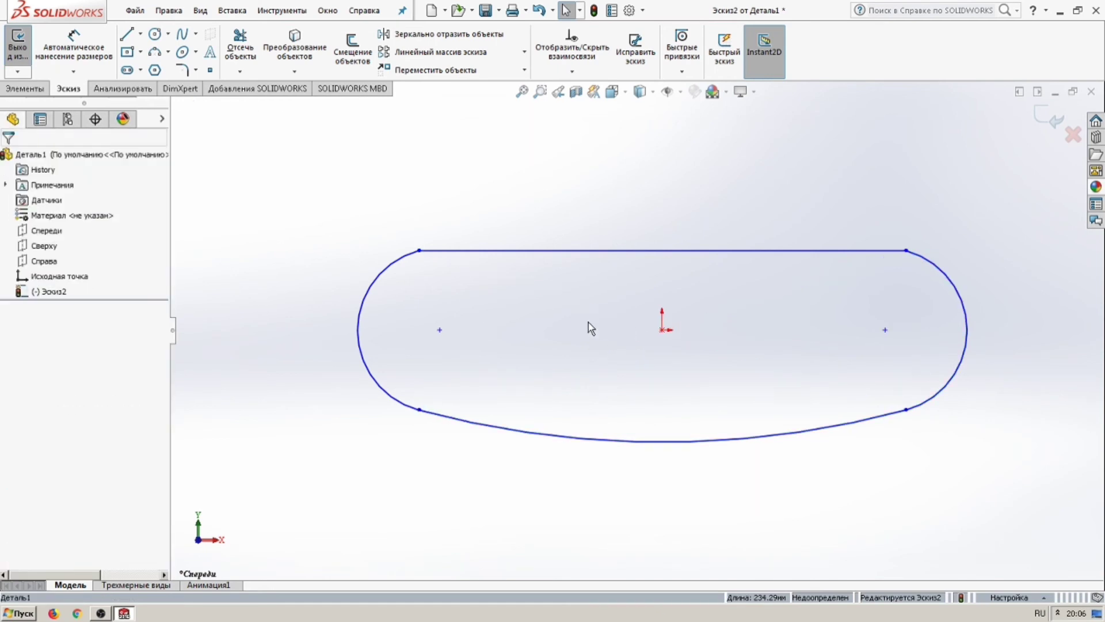
# - Make the left and right end arcs tangent to the top line
pyautogui.click(437, 251)
pyautogui.click(374, 277)
pyautogui.keyDown('ctrl'); pyautogui.click(419, 412); pyautogui.keyUp('ctrl')
pyautogui.click(23, 385)
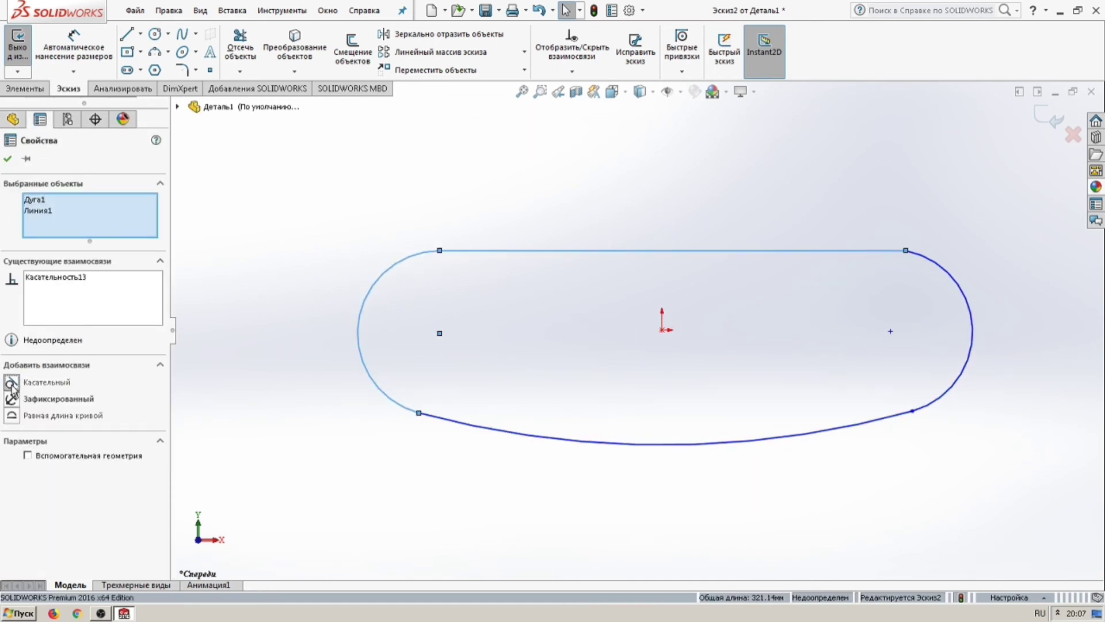
pyautogui.click(7, 161)
pyautogui.click(937, 261)
pyautogui.keyDown('ctrl'); pyautogui.click(878, 251); pyautogui.keyUp('ctrl')
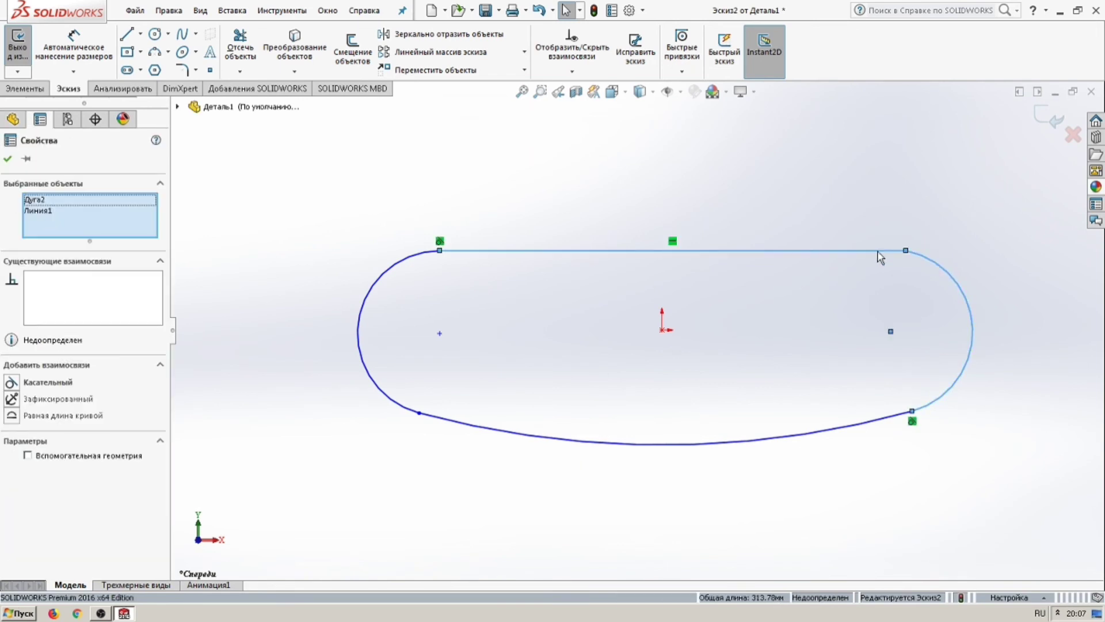
pyautogui.click(23, 384)
pyautogui.click(381, 320)
# - Fit a closed spline through the left arc, top line, right arc and bottom curve
pyautogui.click(282, 11)
pyautogui.moveTo(313, 383)
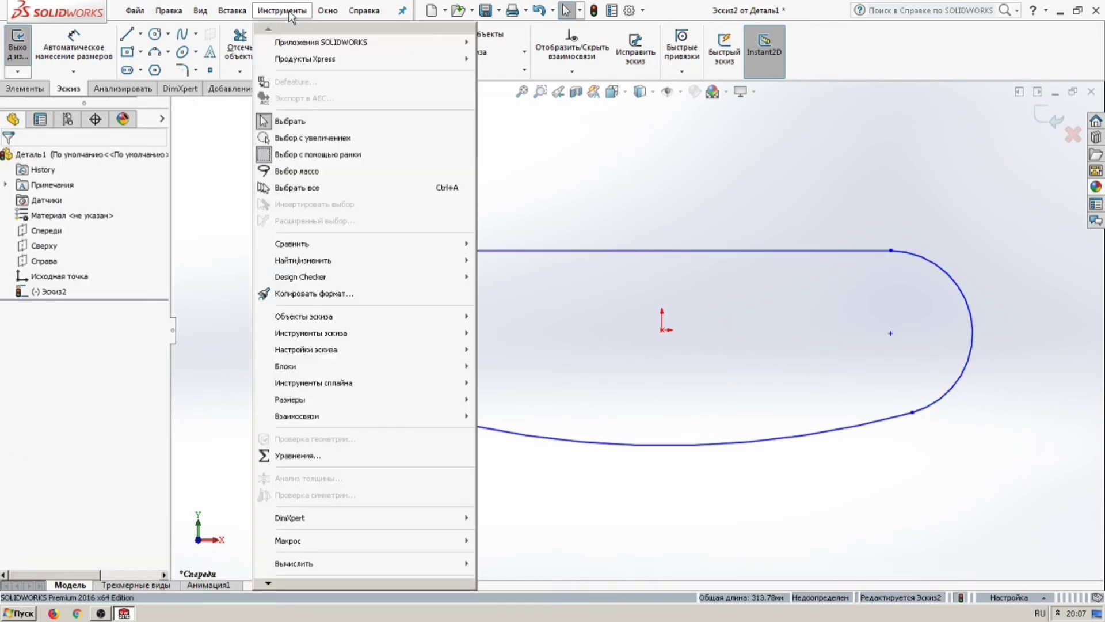
pyautogui.click(519, 486)
pyautogui.click(361, 308)
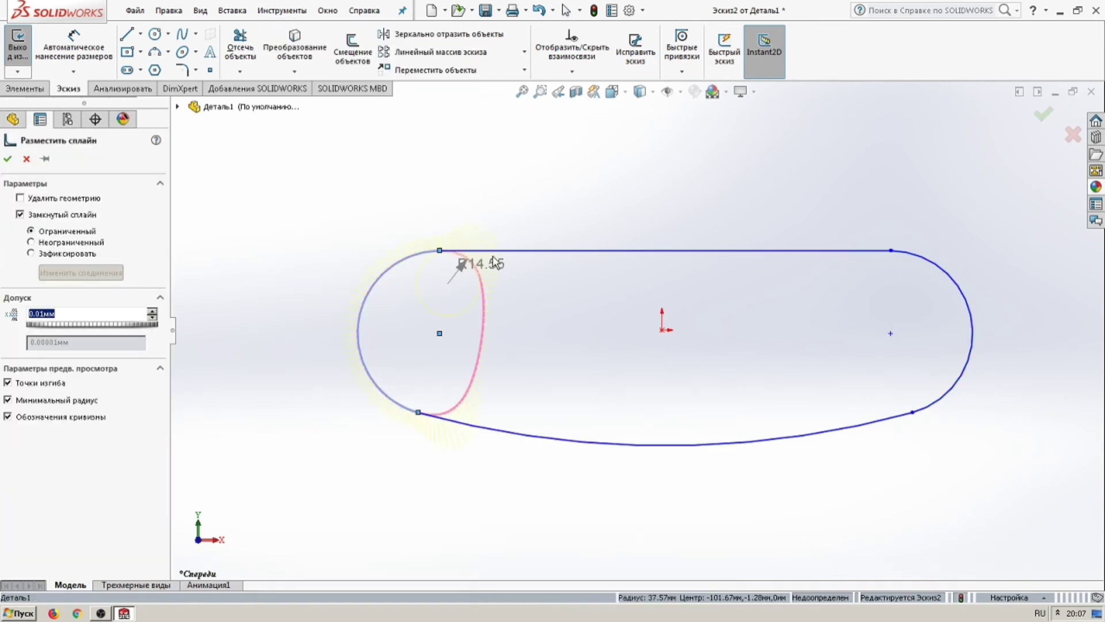
pyautogui.click(454, 251)
pyautogui.click(971, 311)
pyautogui.click(834, 436)
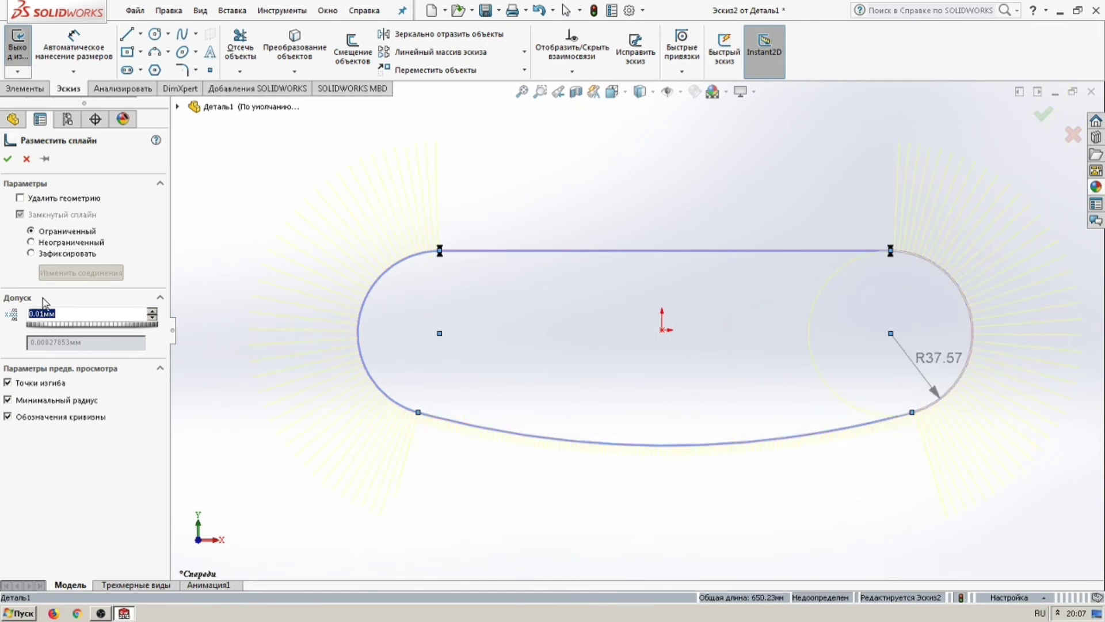
pyautogui.click(7, 159)
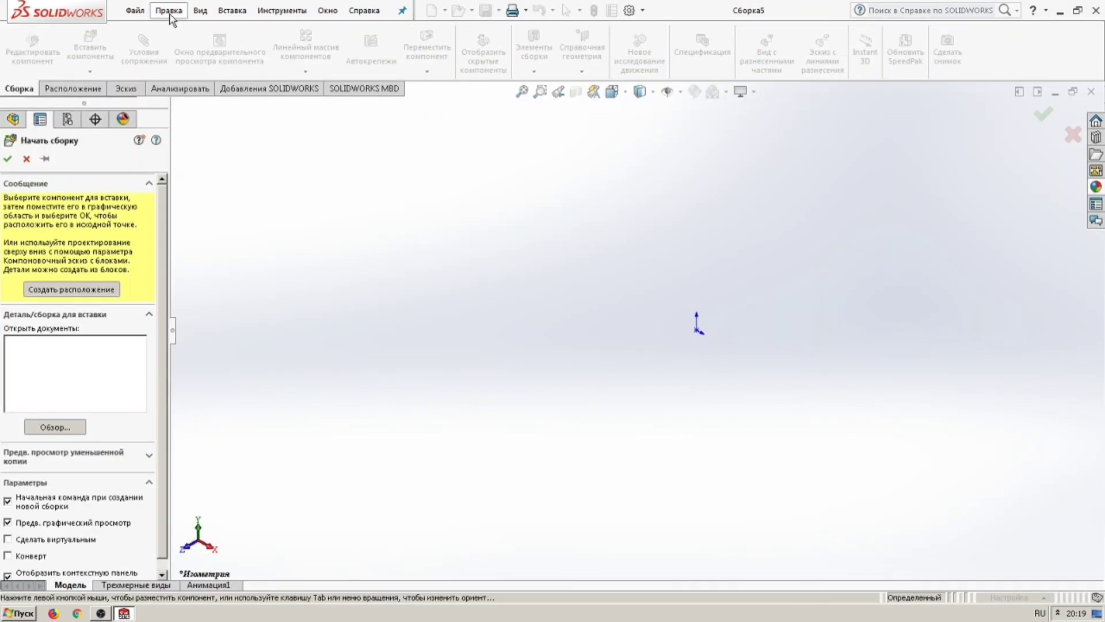
# - Insert Звено с валиком, Путь цепи and С отверстием звено into Сборка5, then start a Chain Pattern
pyautogui.click(56, 427)
pyautogui.hotkey('ctrl', 'a')
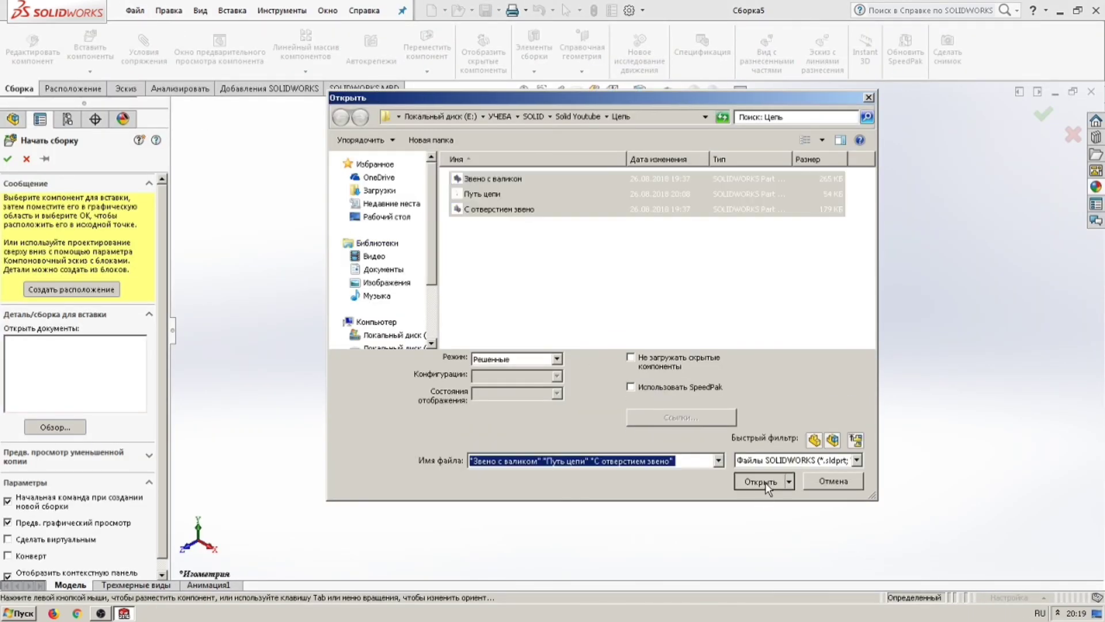
pyautogui.click(767, 547)
pyautogui.click(521, 334)
pyautogui.click(624, 387)
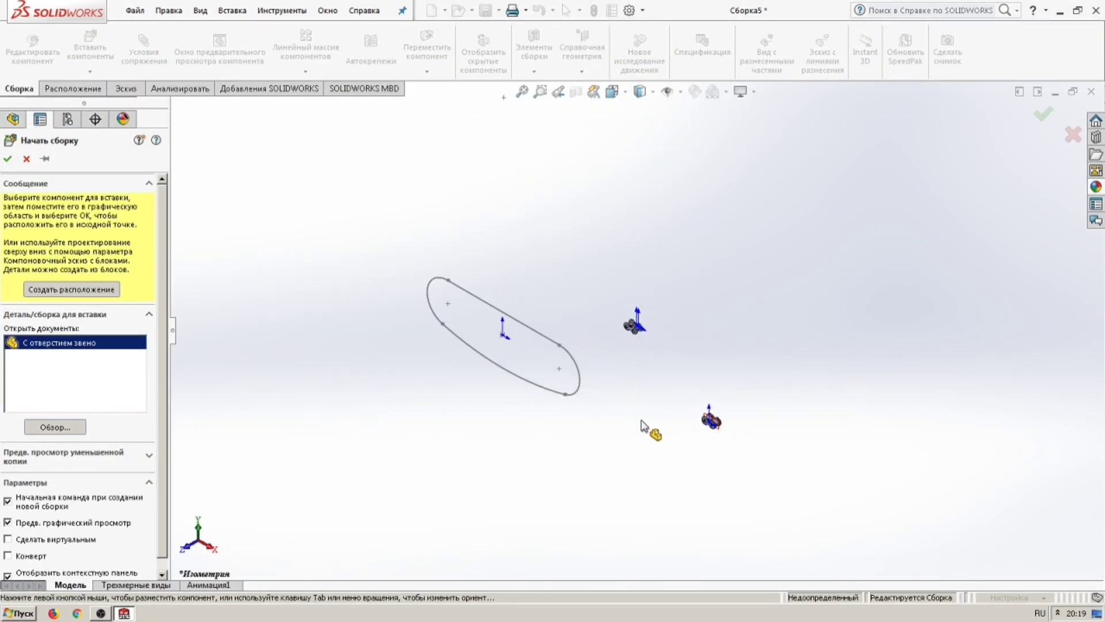
pyautogui.click(648, 432)
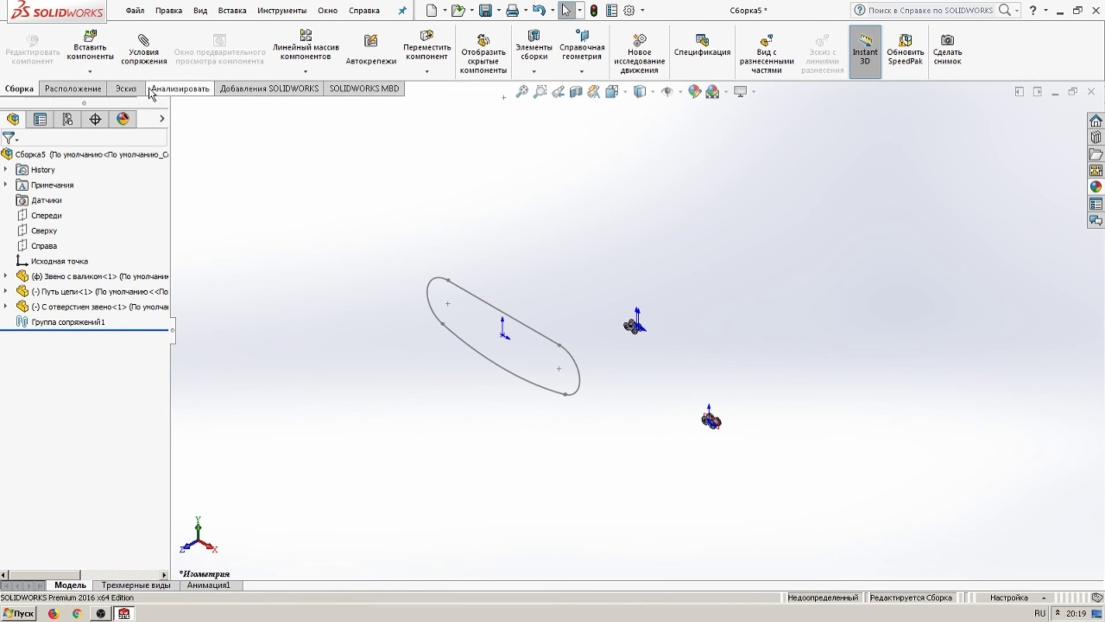
pyautogui.click(306, 71)
pyautogui.click(314, 173)
# - Set Эскиз2 as chain path and the roller link, its pin faces and Плоскость1 as group 1
pyautogui.click(193, 244)
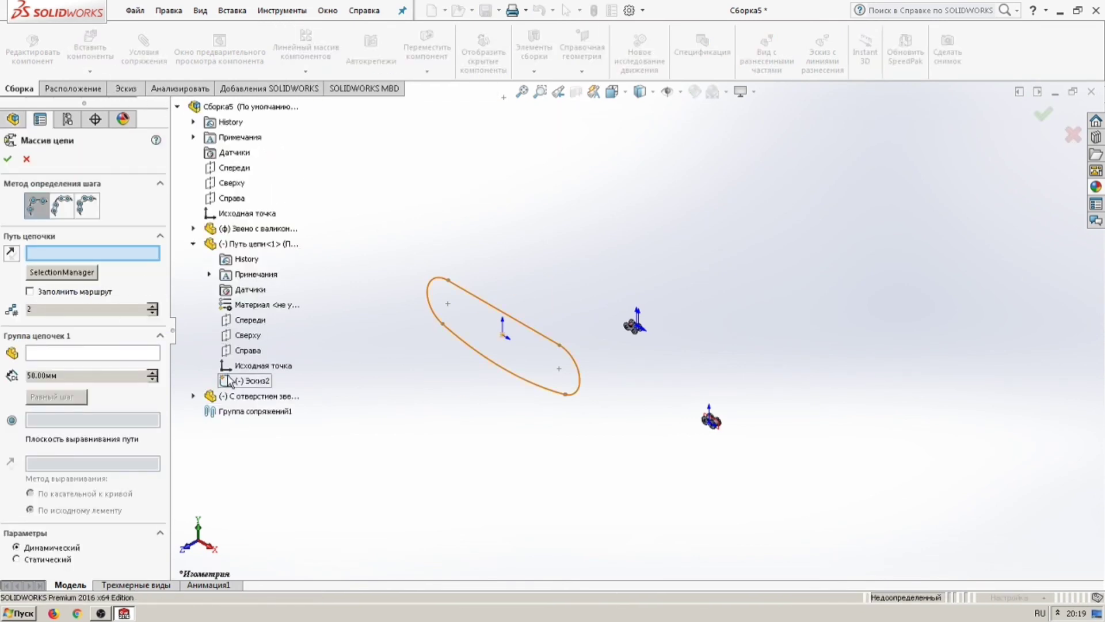
pyautogui.click(224, 381)
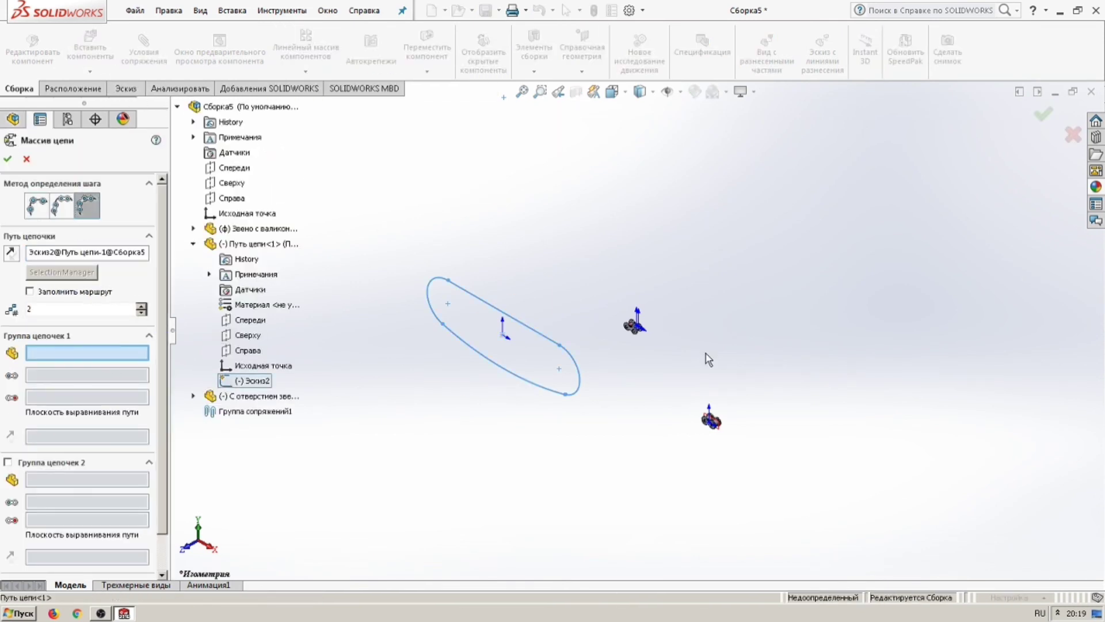
pyautogui.scroll(-10, 627, 332)
pyautogui.click(733, 254)
pyautogui.click(679, 222)
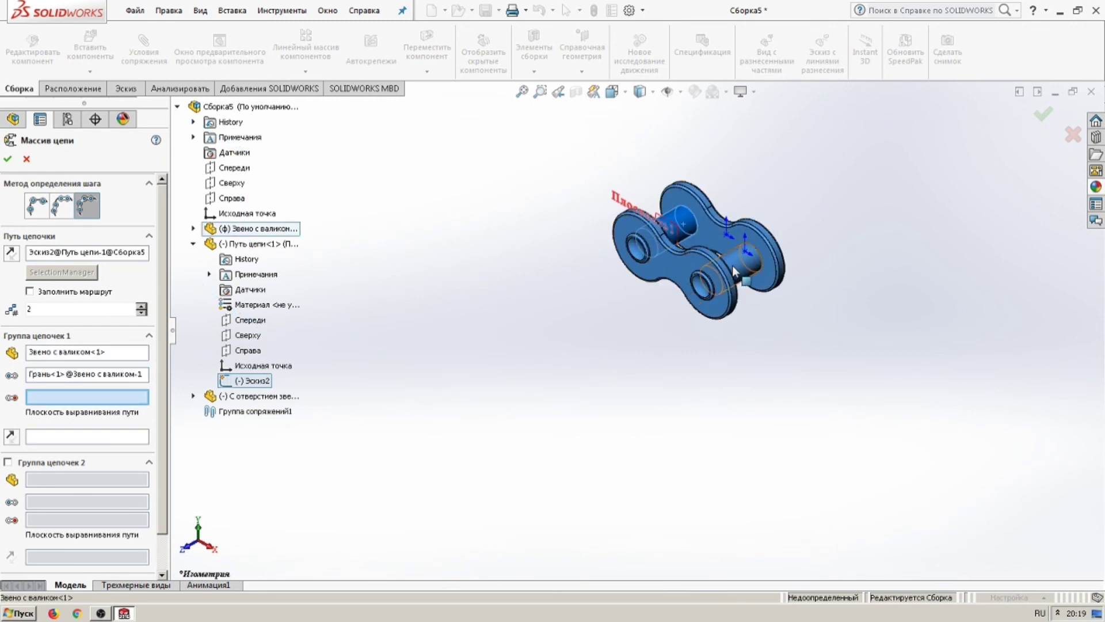
pyautogui.click(743, 262)
pyautogui.click(194, 229)
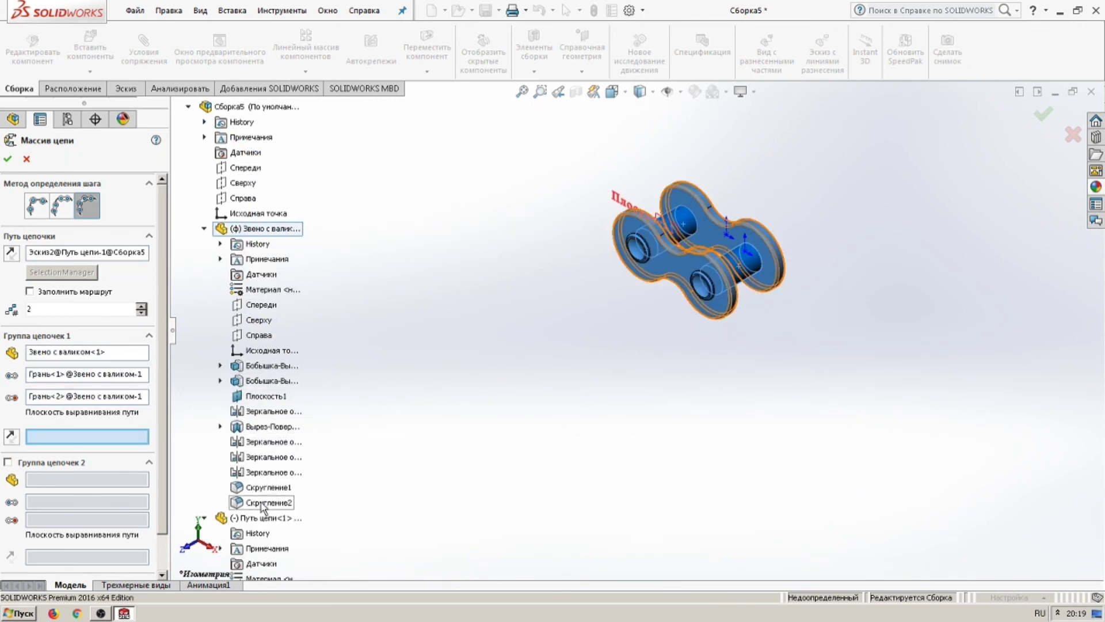
pyautogui.click(267, 396)
# - Enable group 2 with the hole link, its pin faces and Плоскость1
pyautogui.scroll(-2, 96, 417)
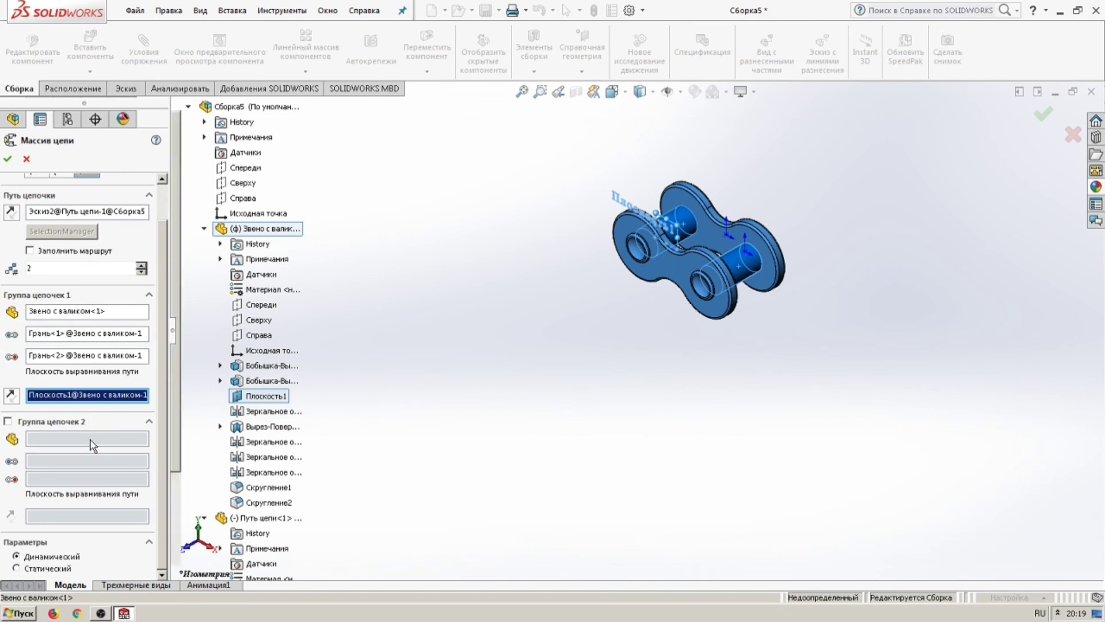
pyautogui.click(7, 421)
pyautogui.scroll(3, 719, 367)
pyautogui.scroll(-5, 719, 366)
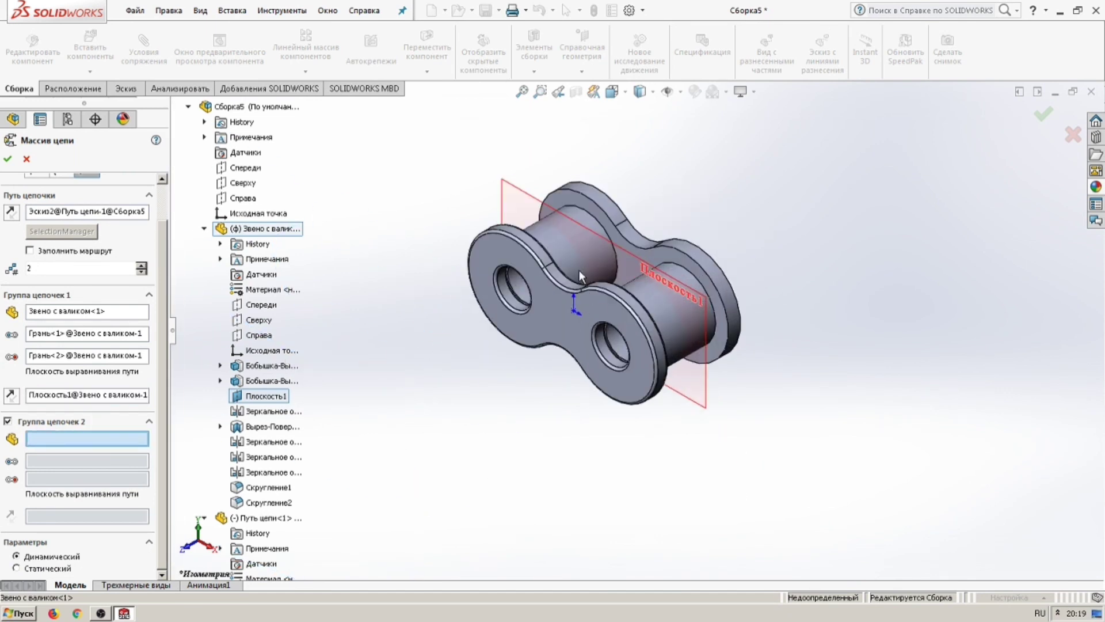
pyautogui.click(523, 291)
pyautogui.click(531, 244)
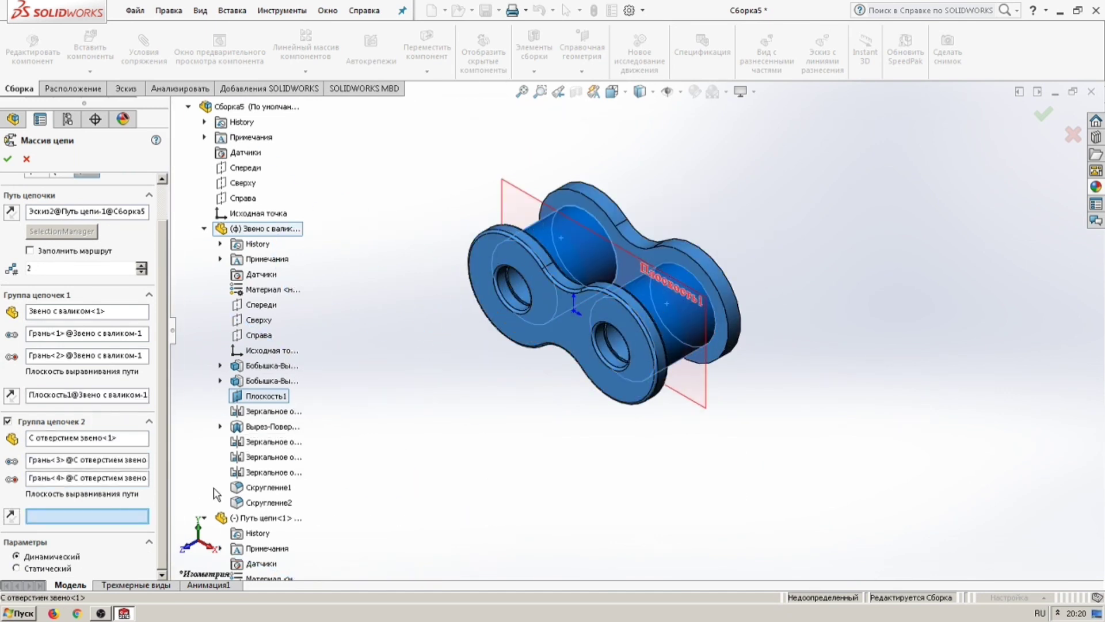
pyautogui.click(193, 396)
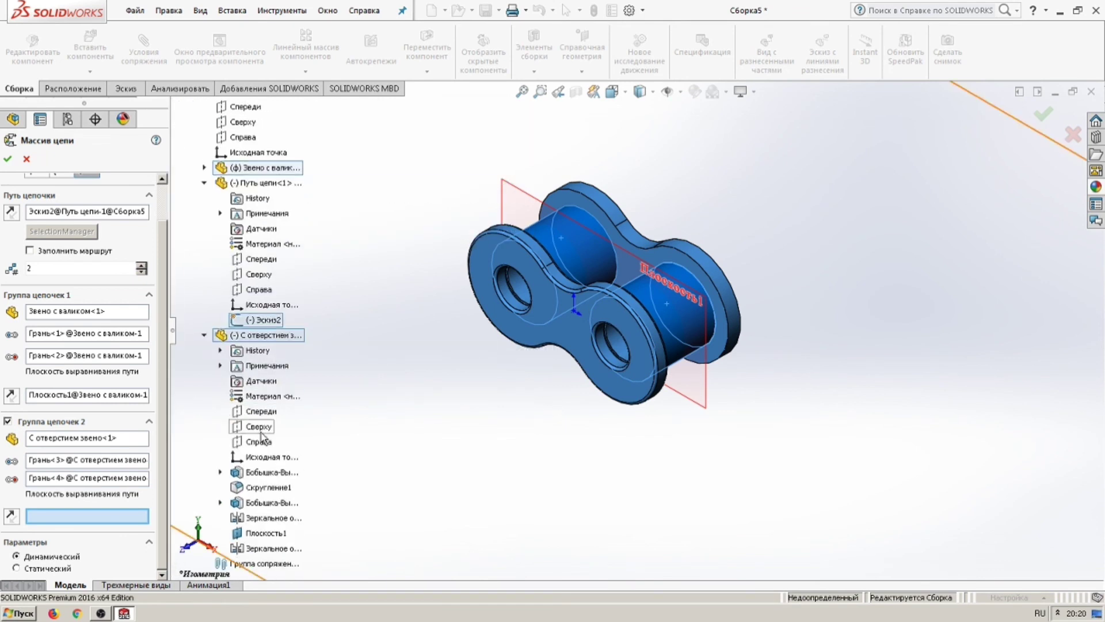
pyautogui.click(269, 532)
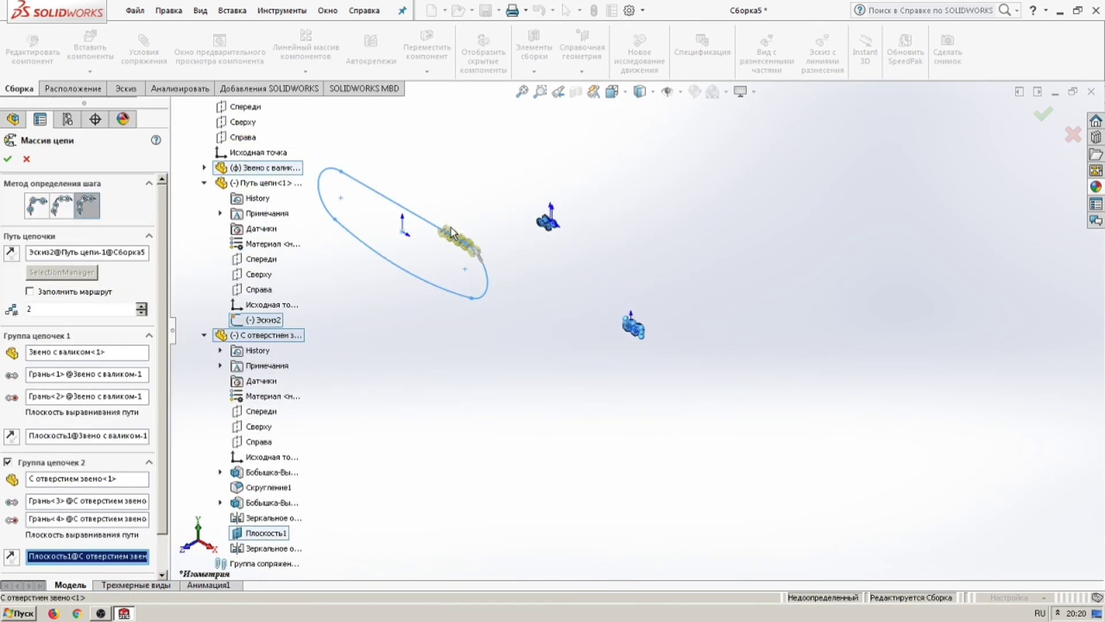
# - Set the link count to 26 and apply the chain pattern
pyautogui.scroll(-5, 533, 280)
pyautogui.click(30, 291)
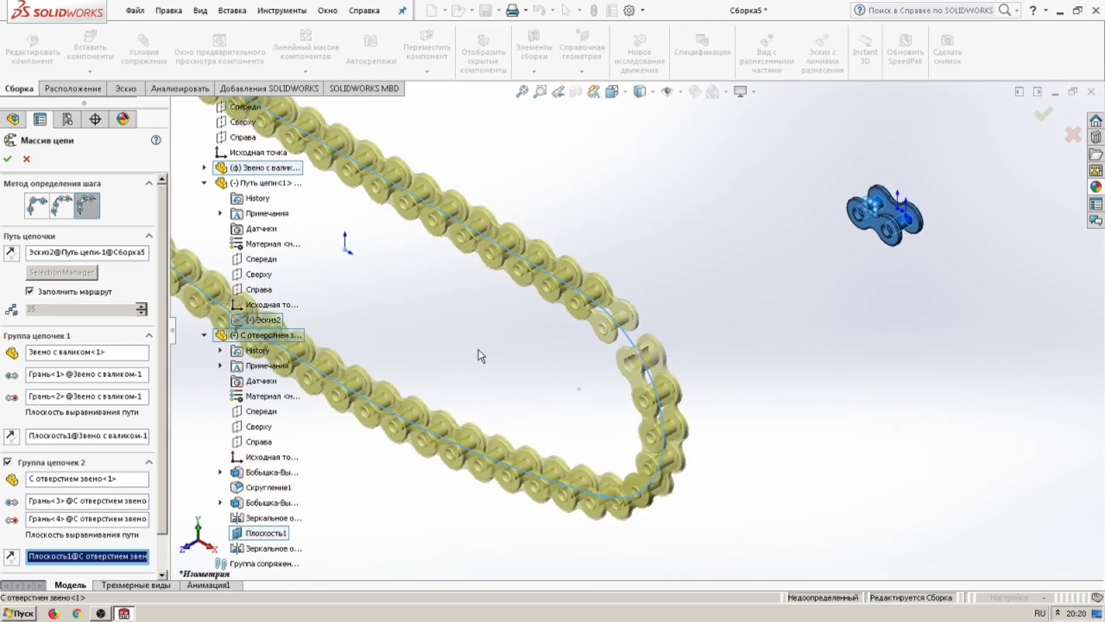
pyautogui.scroll(3, 488, 269)
pyautogui.scroll(3, 564, 271)
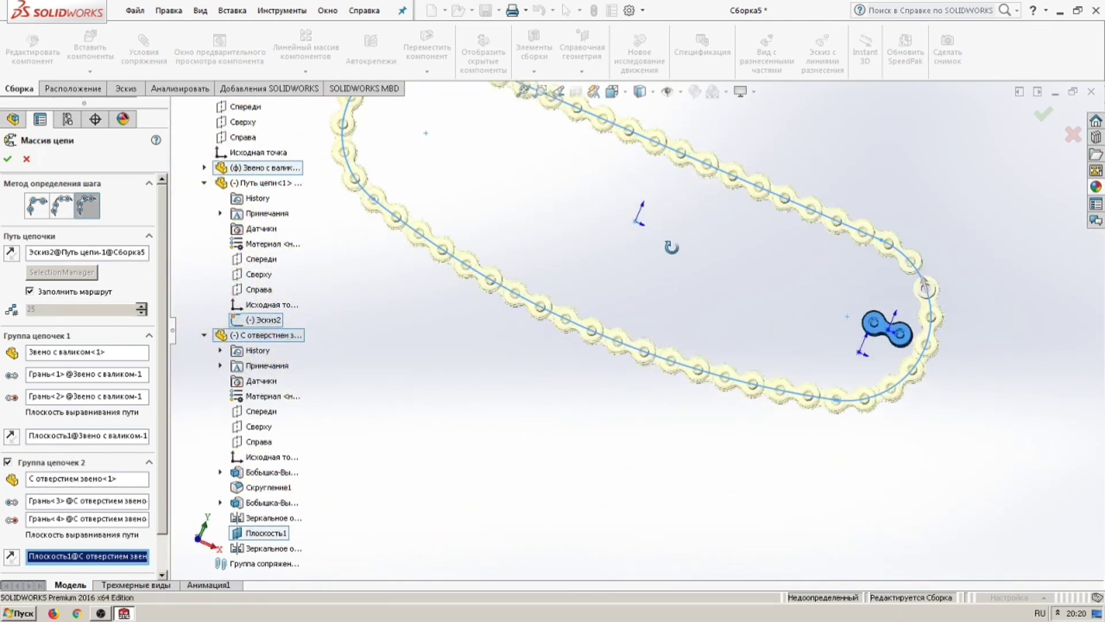
pyautogui.scroll(-3, 929, 284)
pyautogui.scroll(-2, 929, 284)
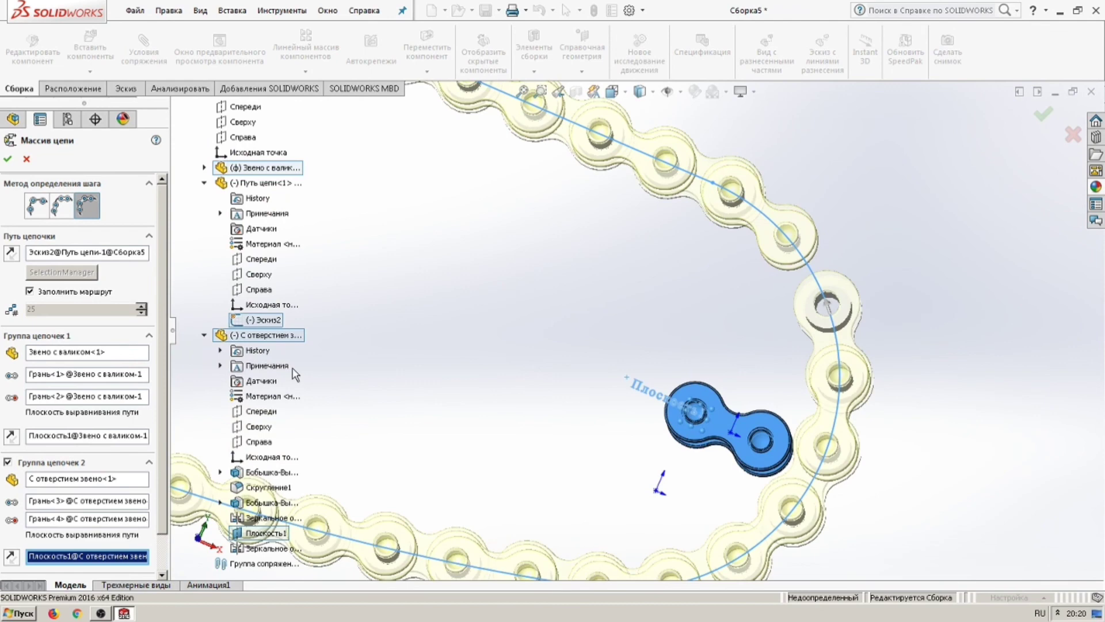
pyautogui.click(29, 291)
pyautogui.scroll(3, 602, 360)
pyautogui.scroll(2, 599, 362)
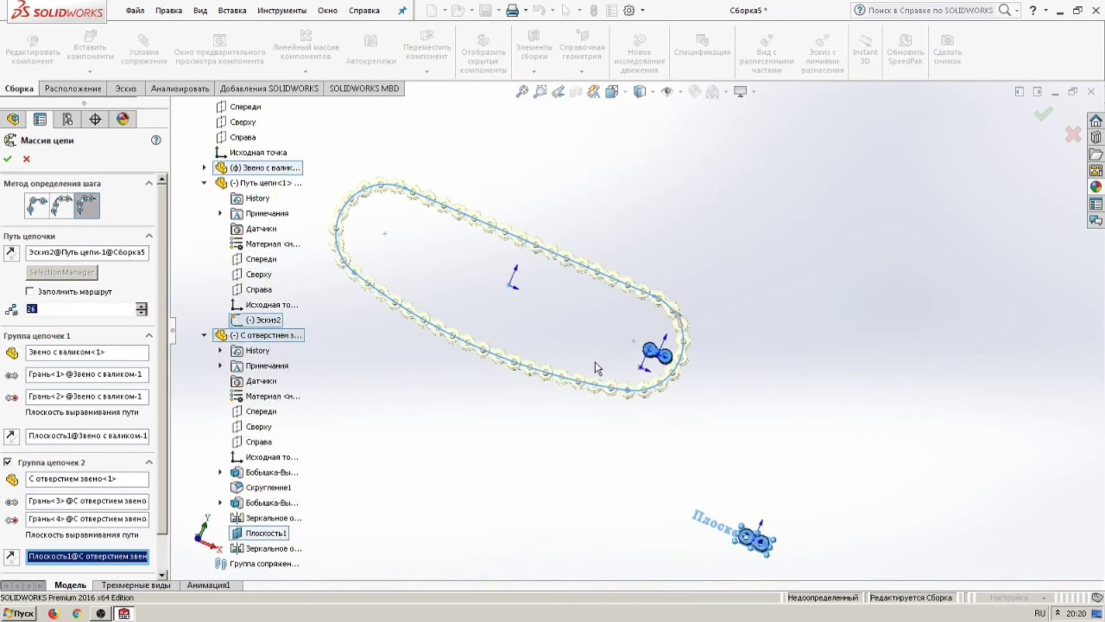
pyautogui.scroll(-3, 402, 224)
pyautogui.scroll(-1, 407, 226)
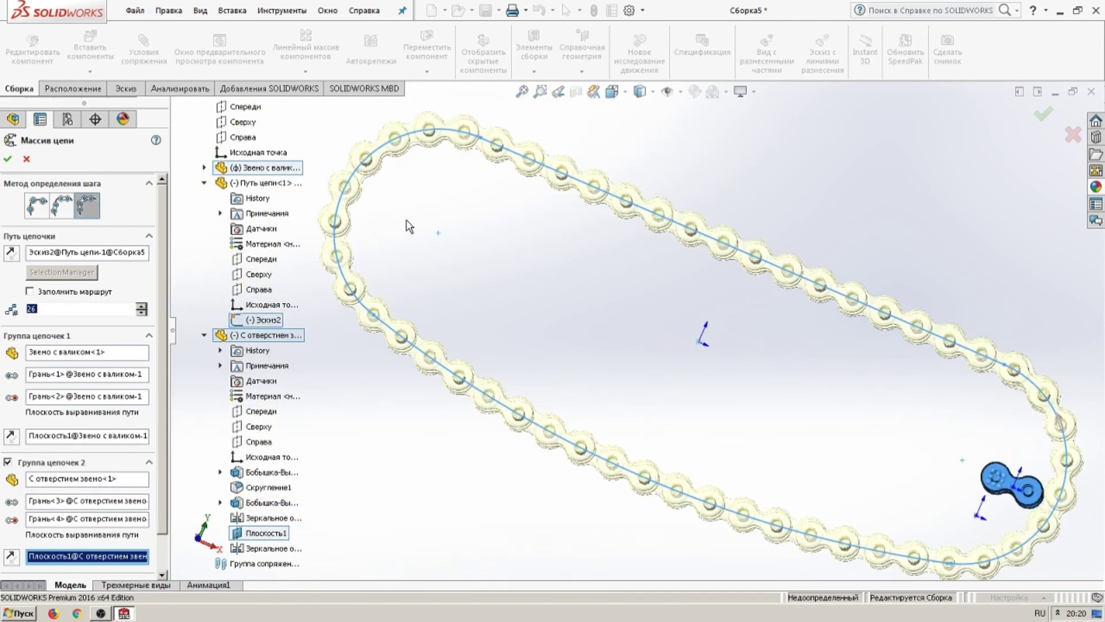
pyautogui.click(8, 161)
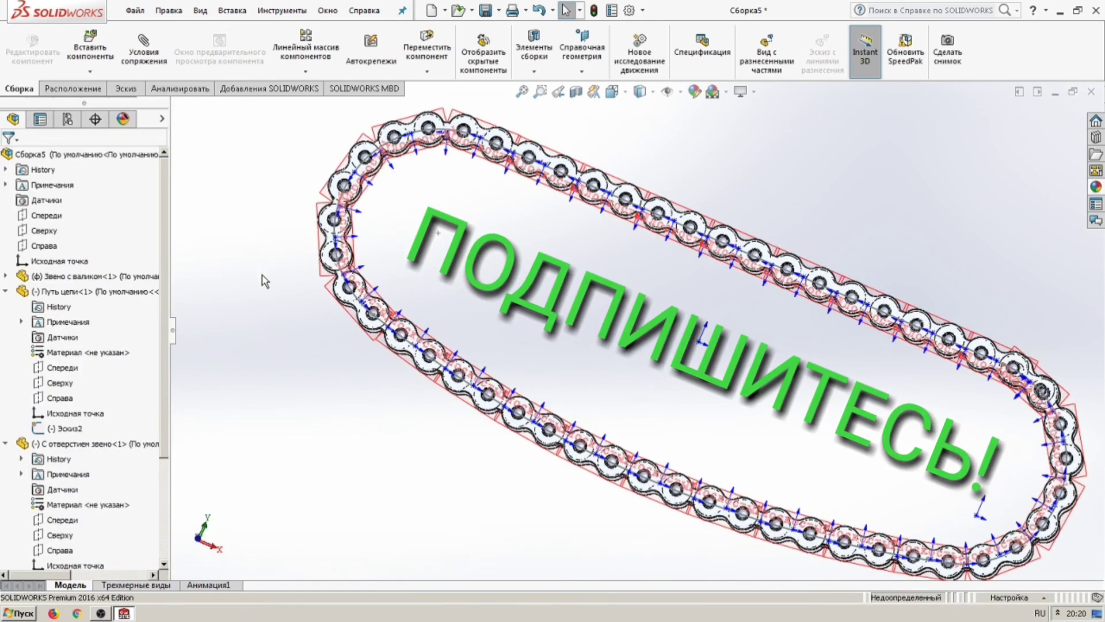
# - Hide the sketches, path, axes and planes so only the closed roller chain links show
pyautogui.click(680, 91)
pyautogui.click(673, 118)
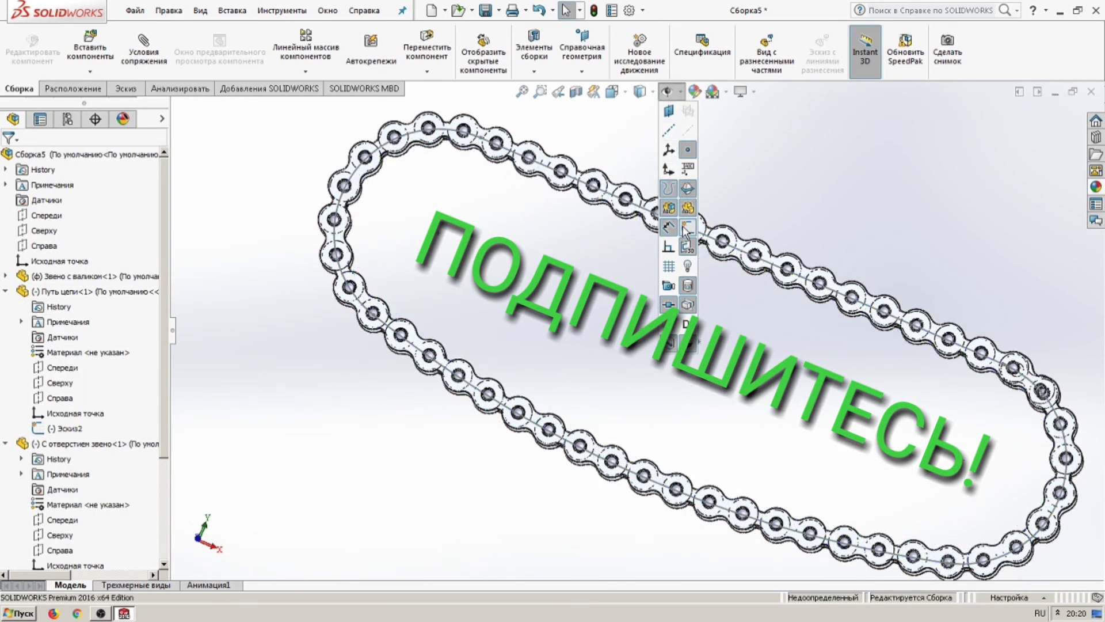
pyautogui.click(684, 230)
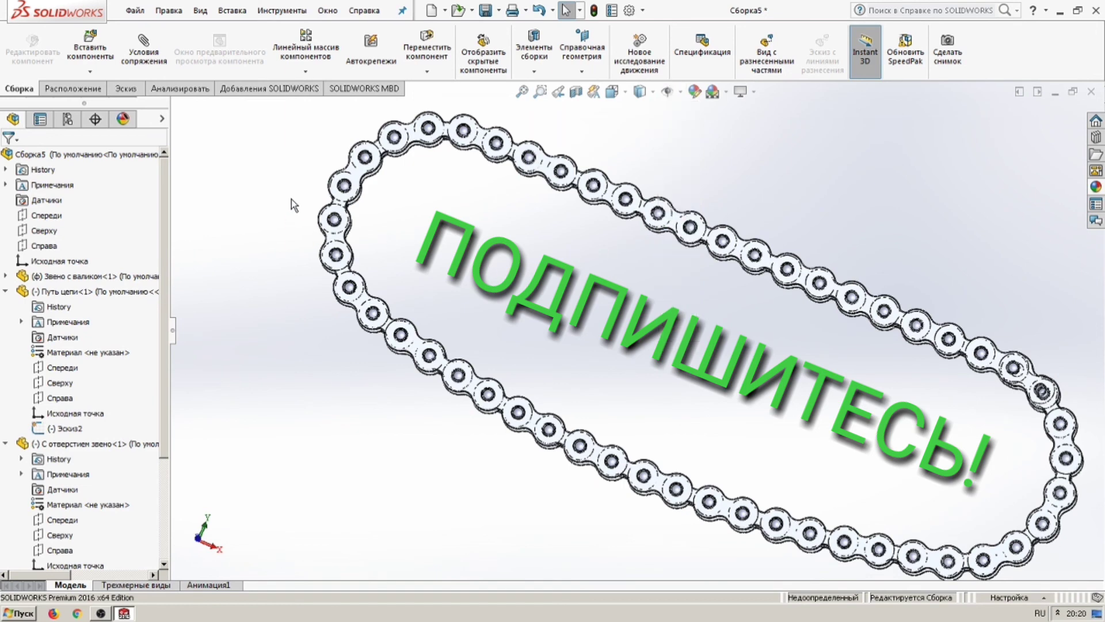
pyautogui.moveTo(293, 204)
pyautogui.mouseDown(button='middle')
pyautogui.moveTo(292, 256)
pyautogui.moveTo(335, 276)
pyautogui.moveTo(575, 320)
pyautogui.moveTo(568, 336)
pyautogui.mouseUp(button='middle')
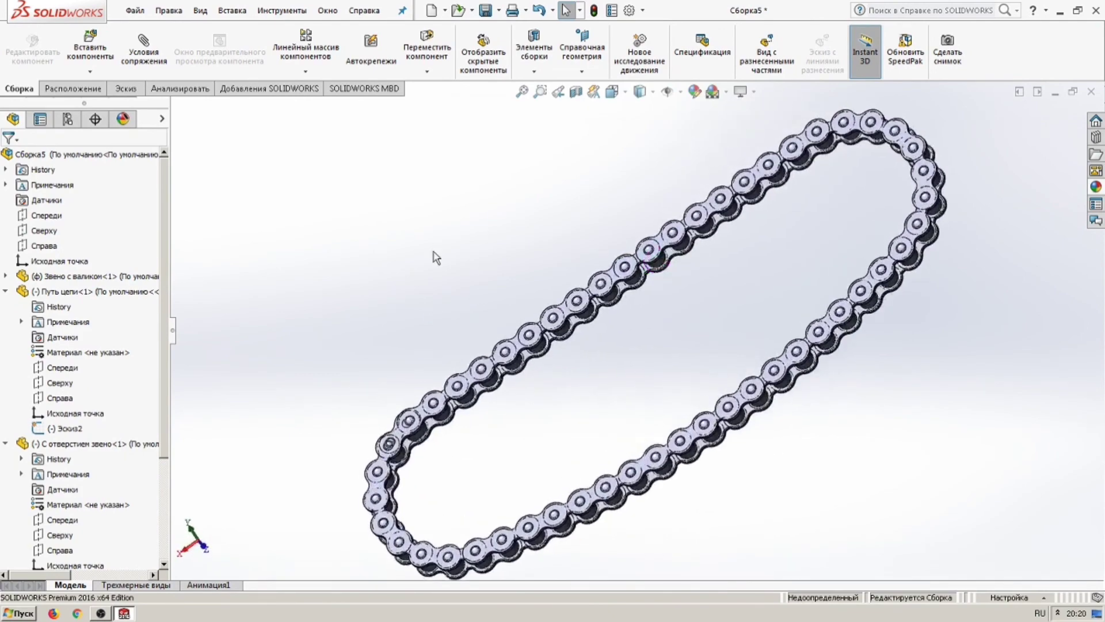